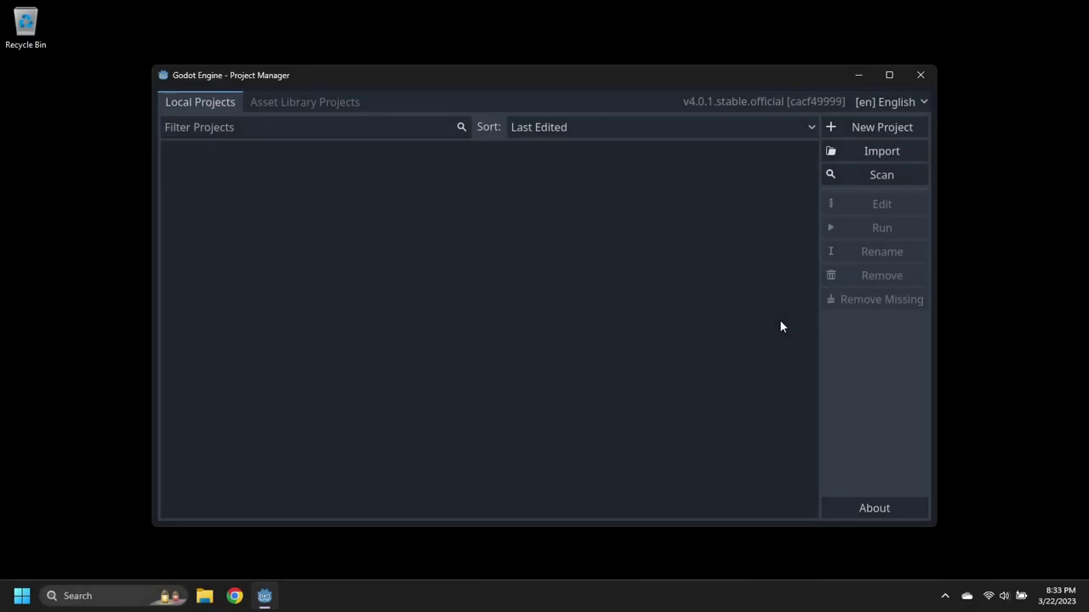
Create a project named WebXRDemo in its own WebXRDemo folder and open it in the editor.
{"action": "left_click", "coordinate": [880, 129]}
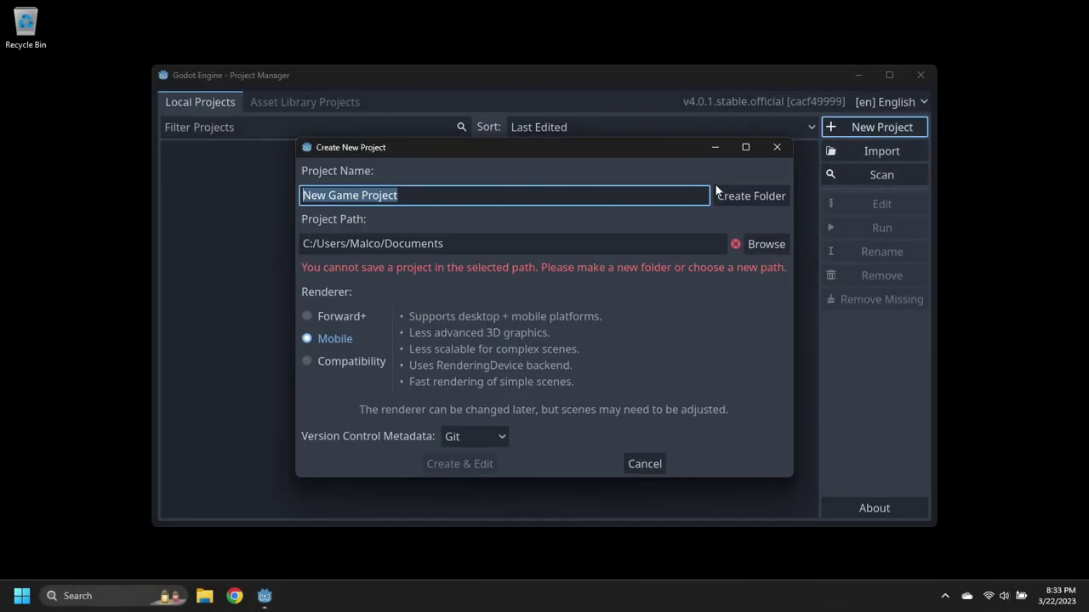
{"action": "type", "text": "WebXRDemo"}
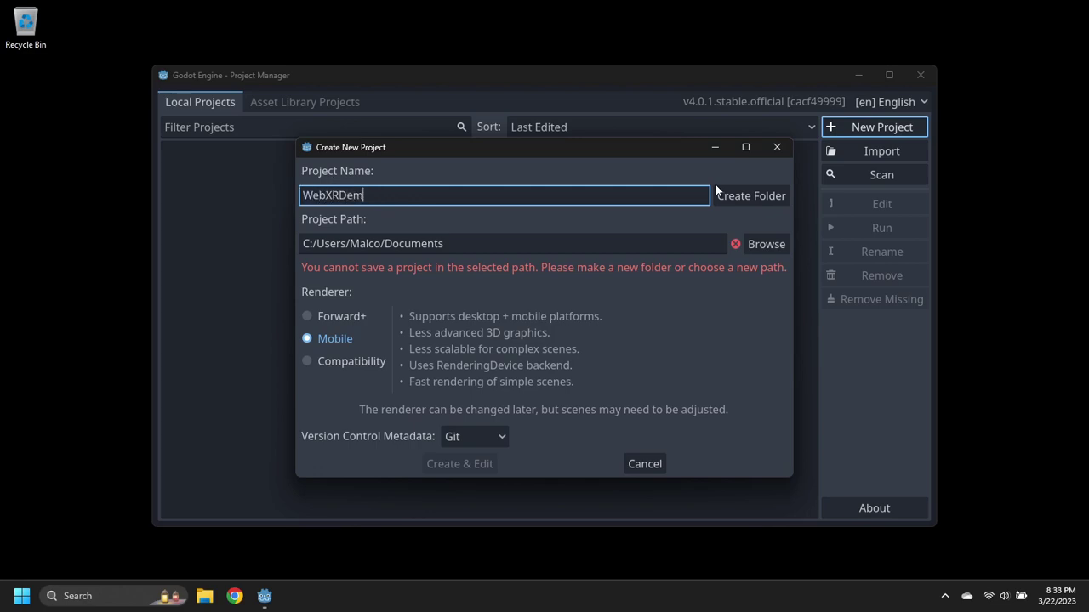
{"action": "left_click", "coordinate": [751, 197]}
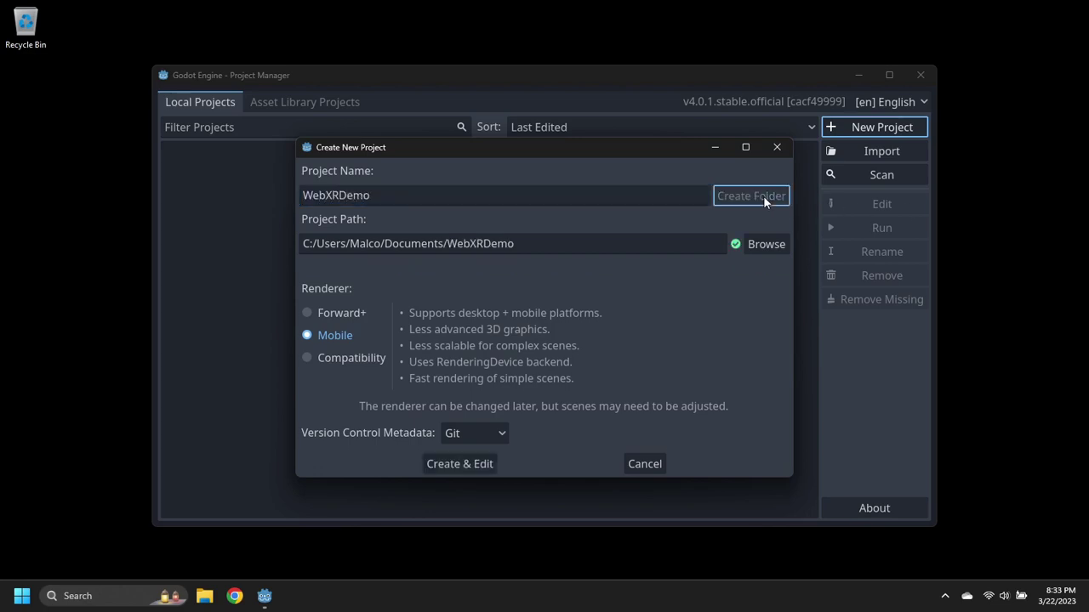
{"action": "left_click", "coordinate": [454, 464]}
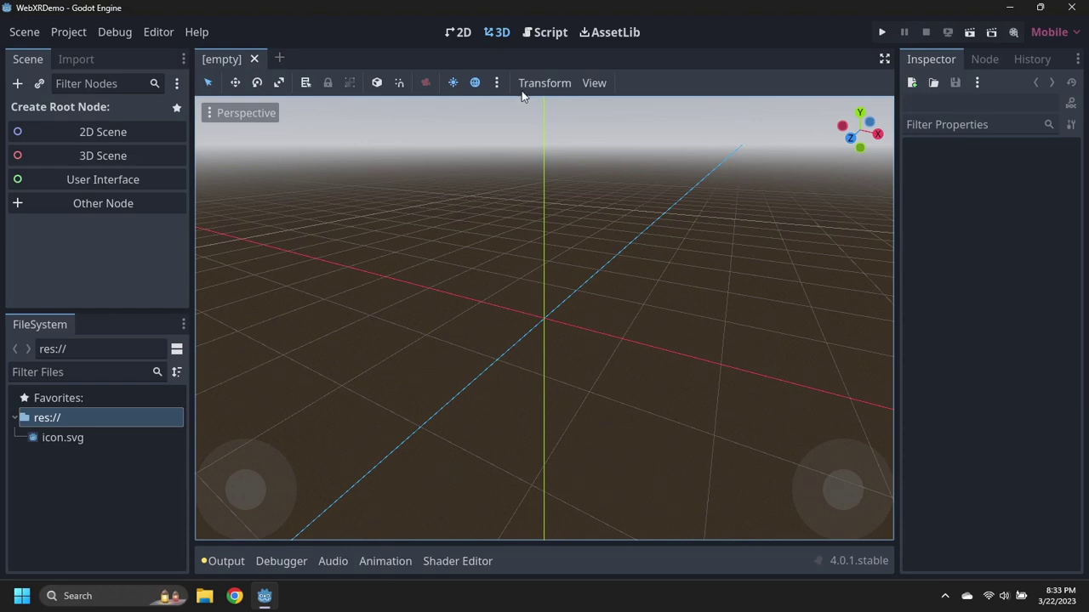
Search the AssetLib for 'godot', then download and install Godot XR Tools for Godot 4.
{"action": "left_click", "coordinate": [631, 34]}
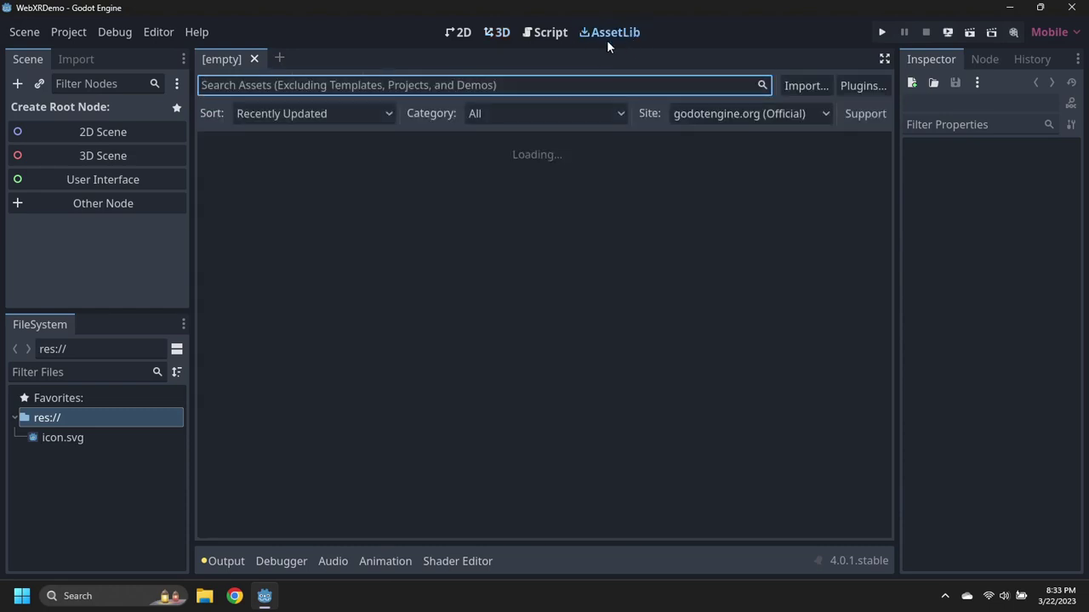
{"action": "type", "text": "godot xr"}
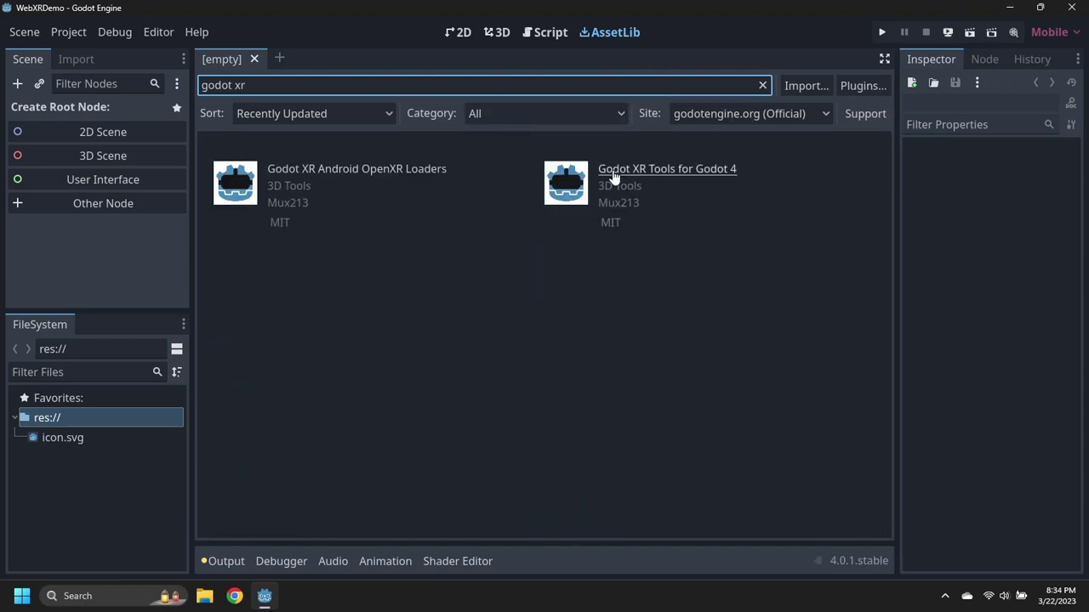
{"action": "left_click", "coordinate": [612, 170]}
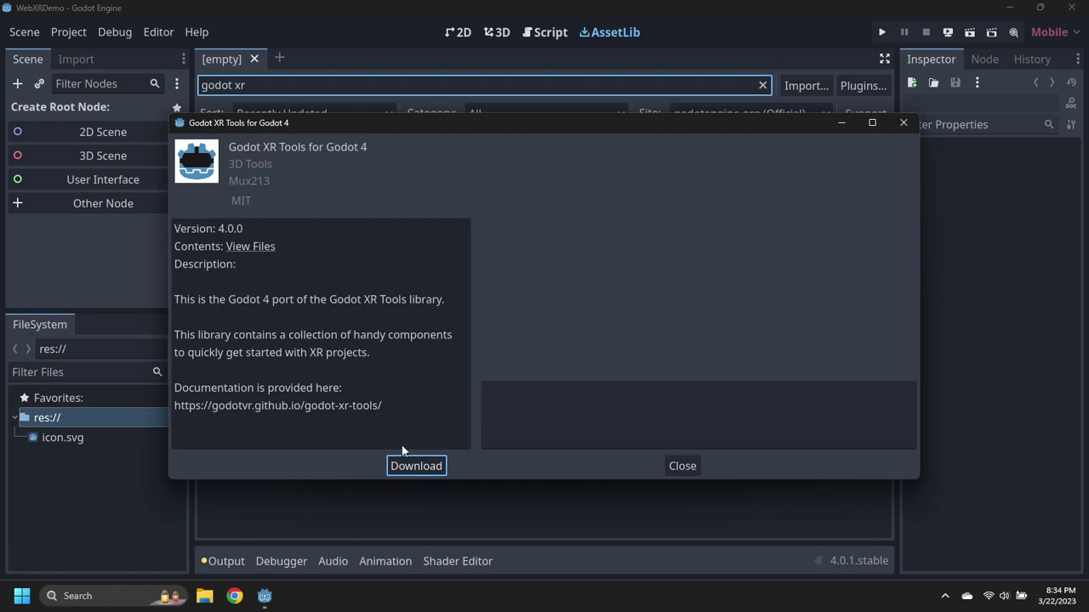
{"action": "left_click", "coordinate": [412, 468]}
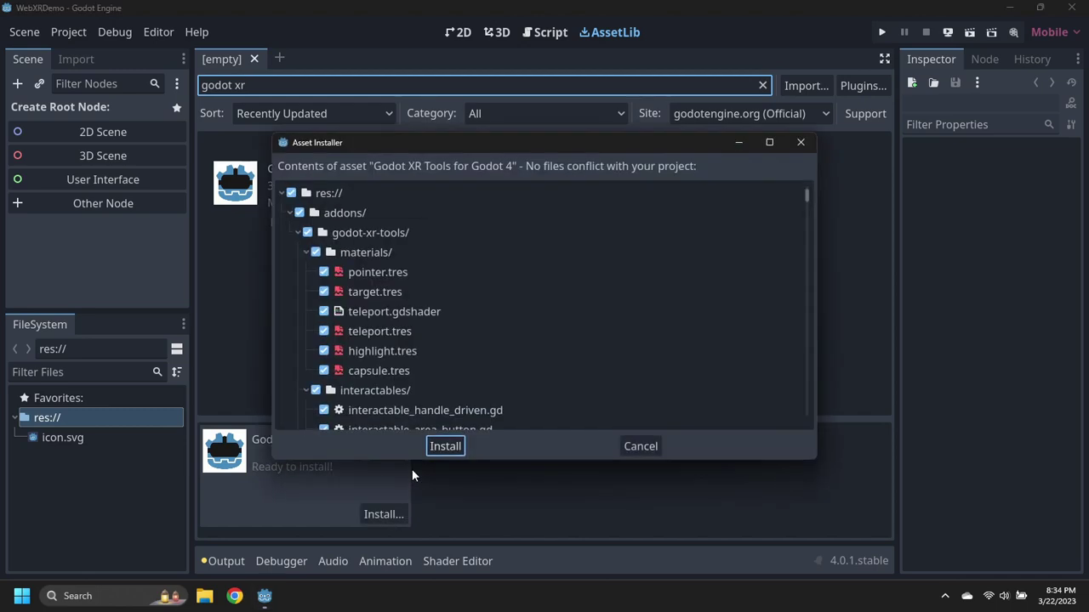
{"action": "left_click", "coordinate": [438, 449]}
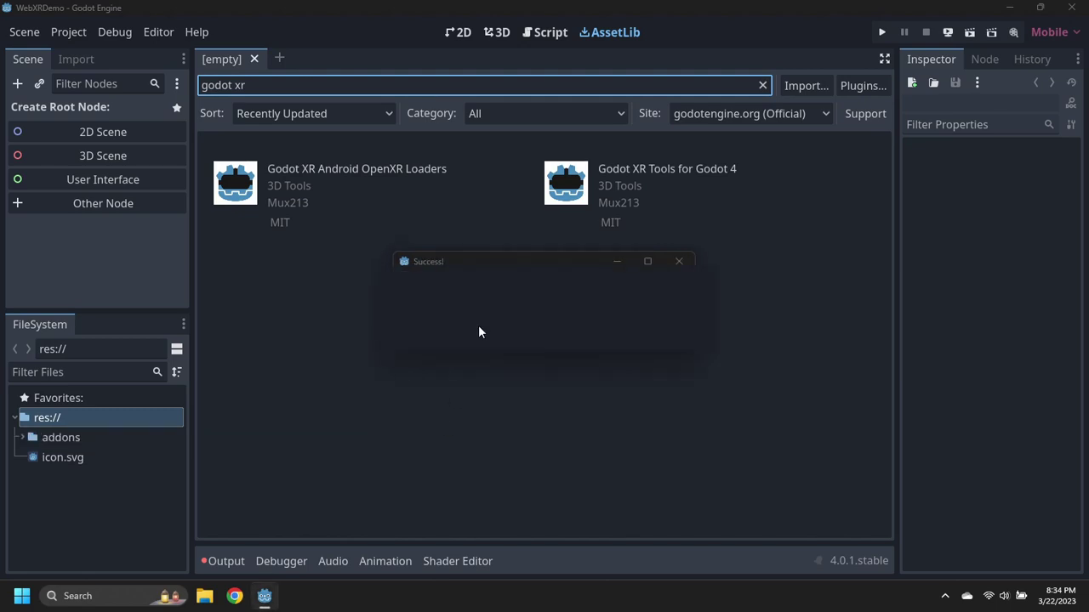
{"action": "left_click", "coordinate": [478, 327]}
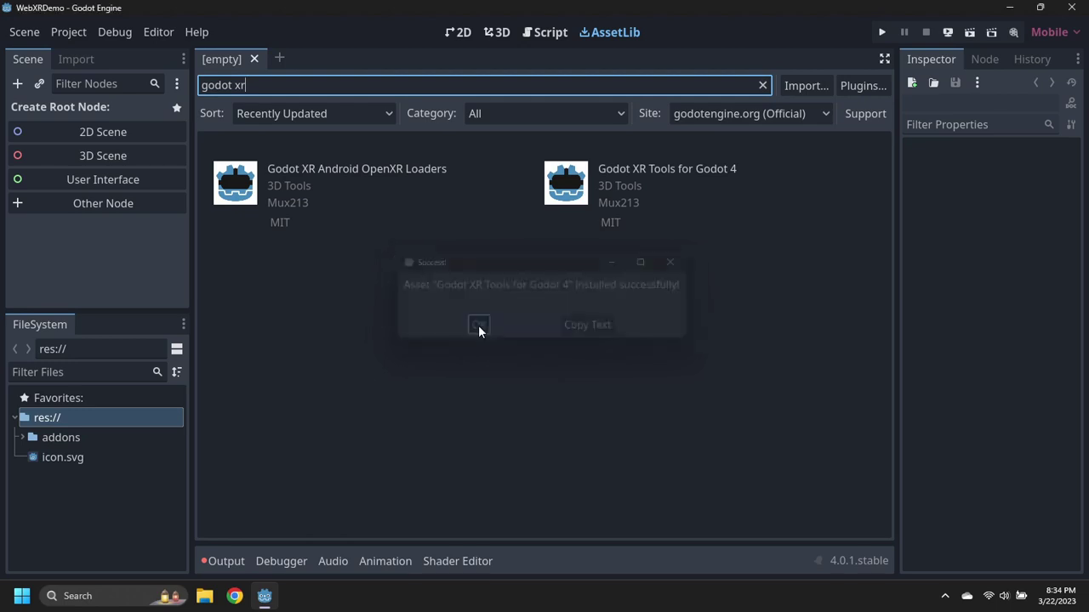
{"action": "left_click", "coordinate": [79, 36]}
Enable the Godot XR Tools plugin in Project Settings.
{"action": "left_click", "coordinate": [83, 52]}
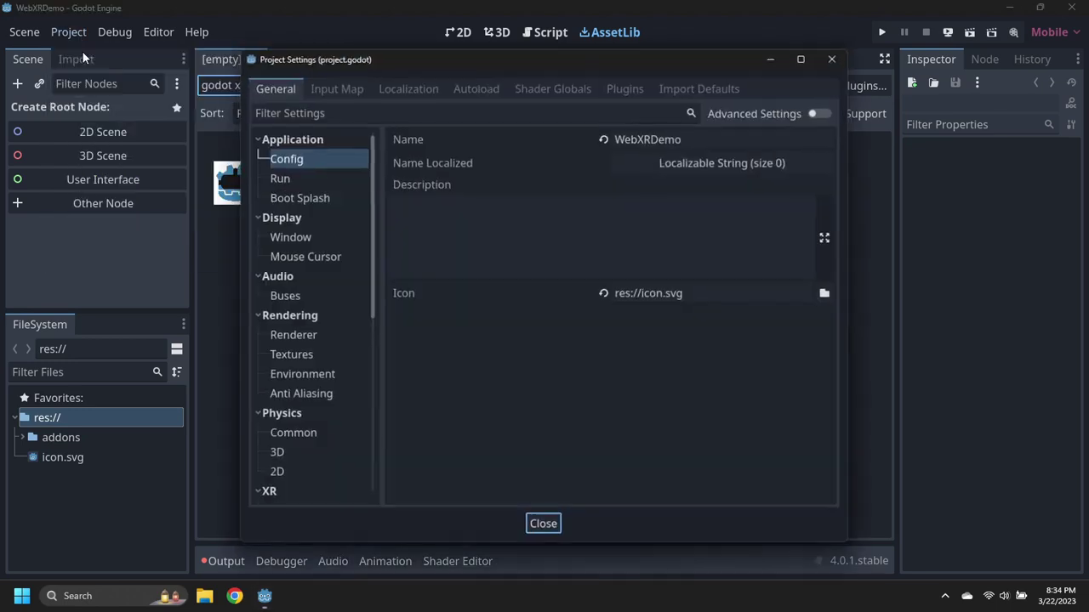
{"action": "left_click", "coordinate": [626, 89]}
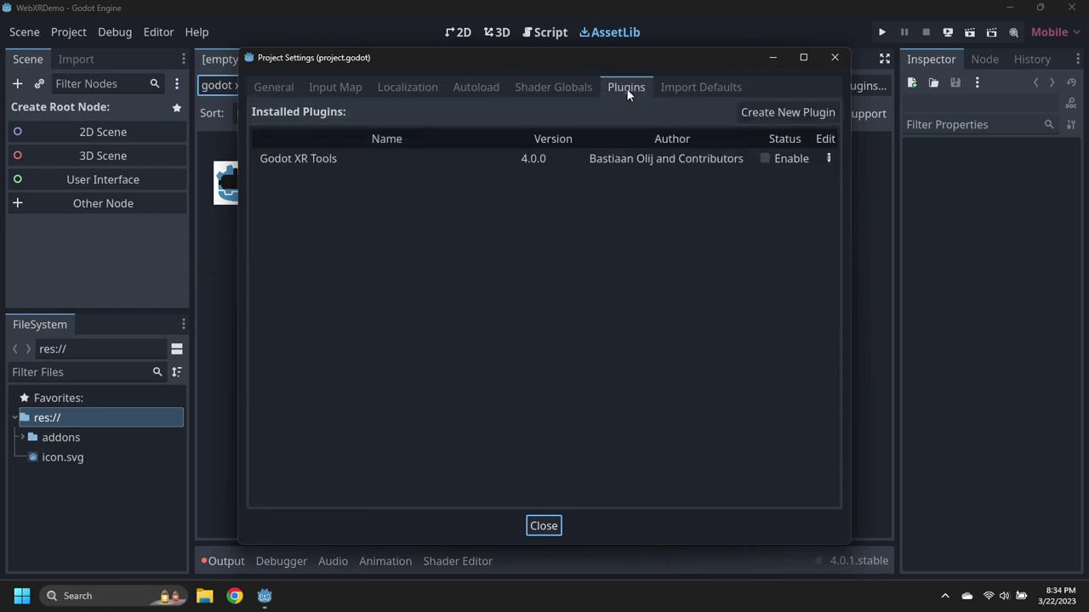
{"action": "left_click", "coordinate": [764, 160]}
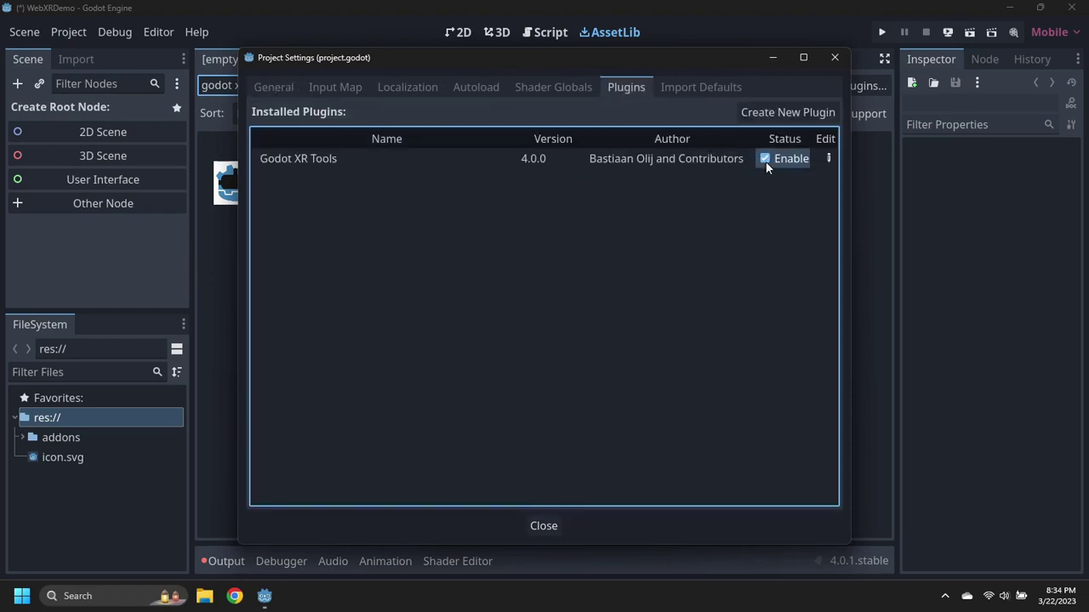
Turn on OpenXR and XR Shaders under General > XR.
{"action": "left_click", "coordinate": [283, 91]}
{"action": "scroll", "coordinate": [314, 307], "scroll_direction": "down", "scroll_amount": 1}
{"action": "scroll", "coordinate": [313, 307], "scroll_direction": "down", "scroll_amount": 1}
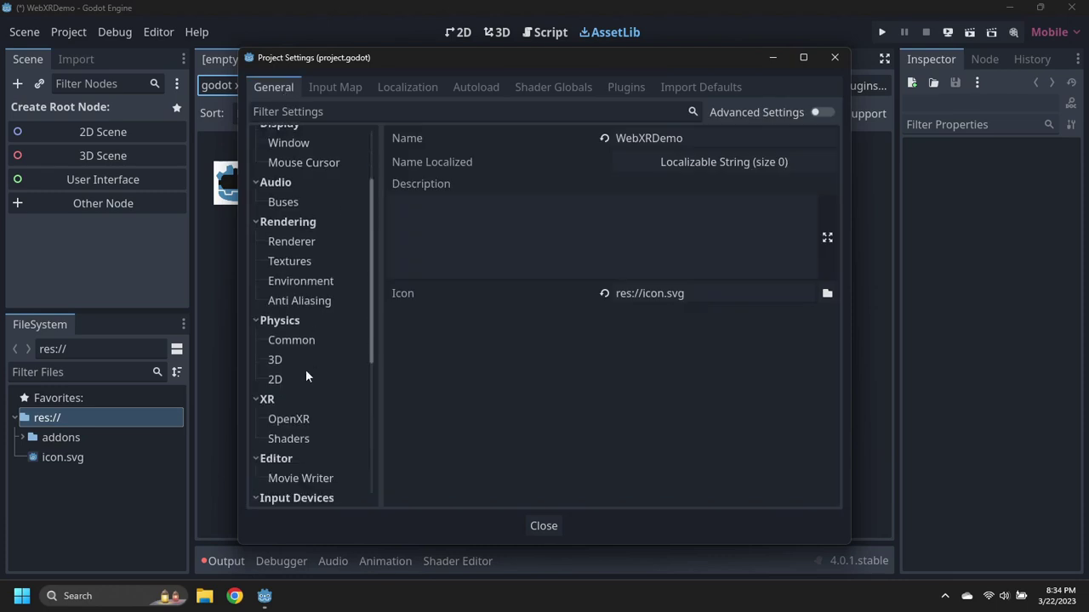
{"action": "left_click", "coordinate": [290, 418]}
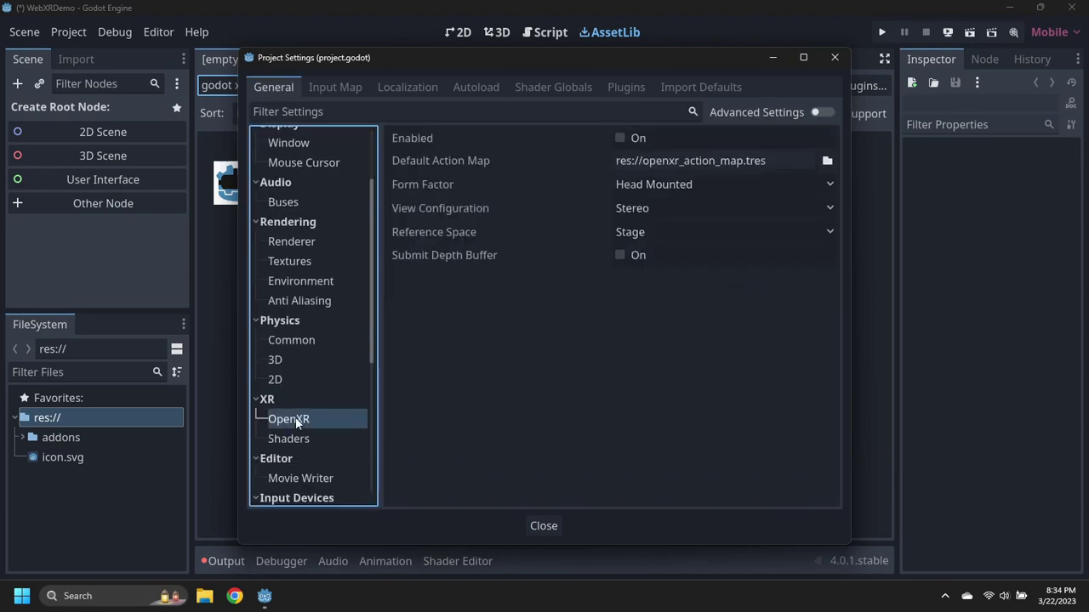
{"action": "left_click", "coordinate": [619, 138]}
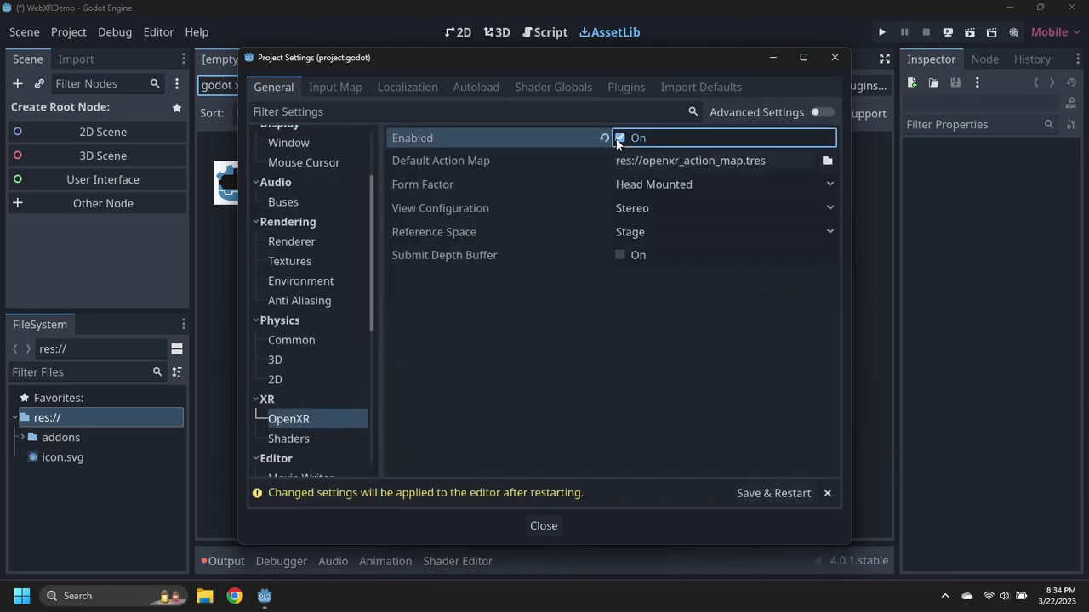
{"action": "left_click", "coordinate": [283, 439]}
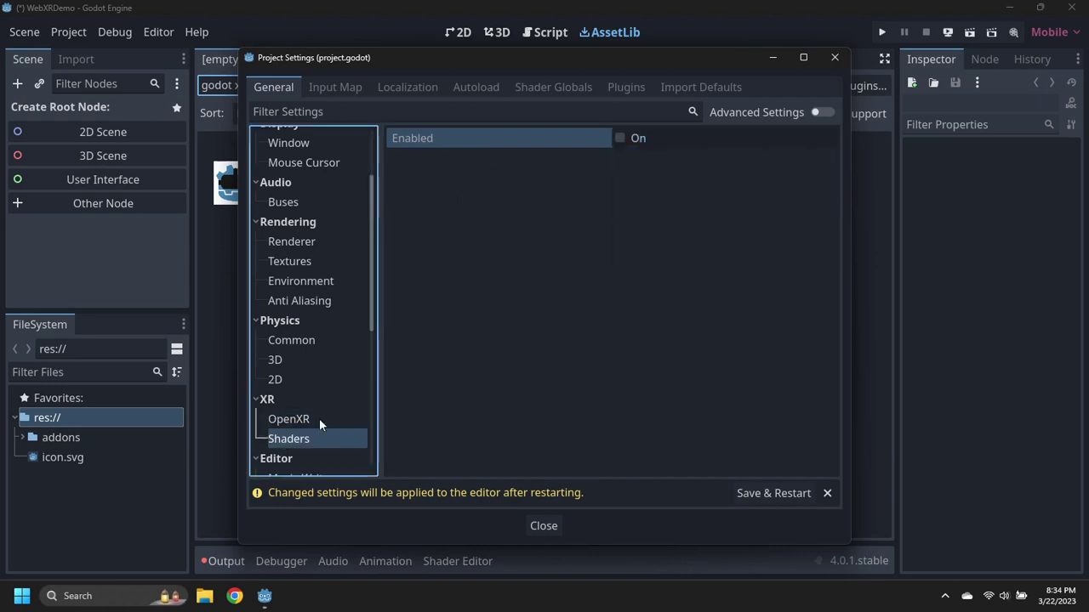
{"action": "left_click", "coordinate": [617, 138]}
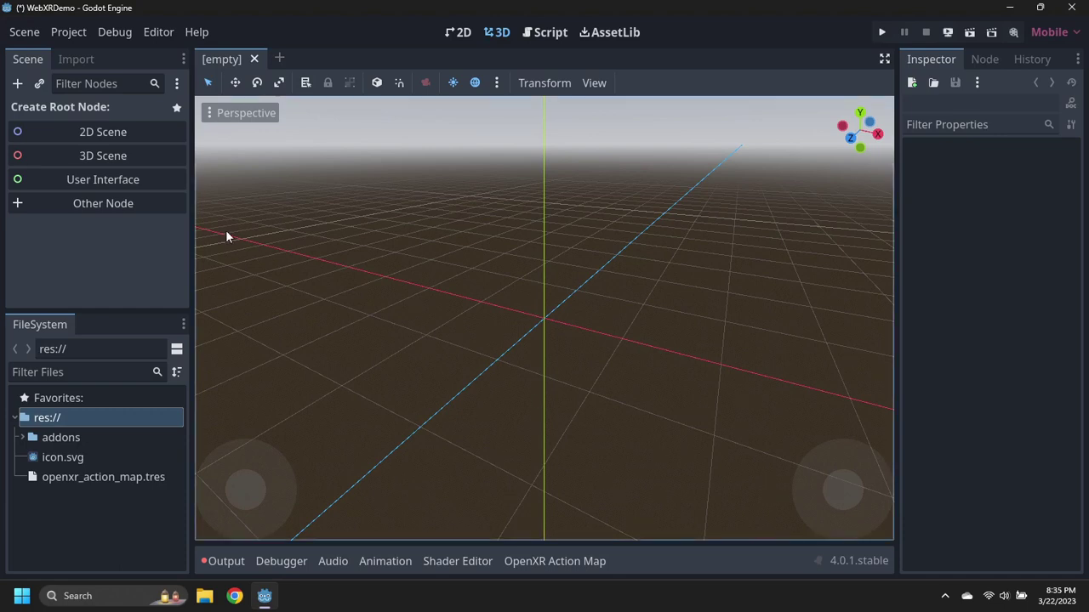
Create a 3D scene and rename its Node3D root to Main.
{"action": "left_click", "coordinate": [149, 156]}
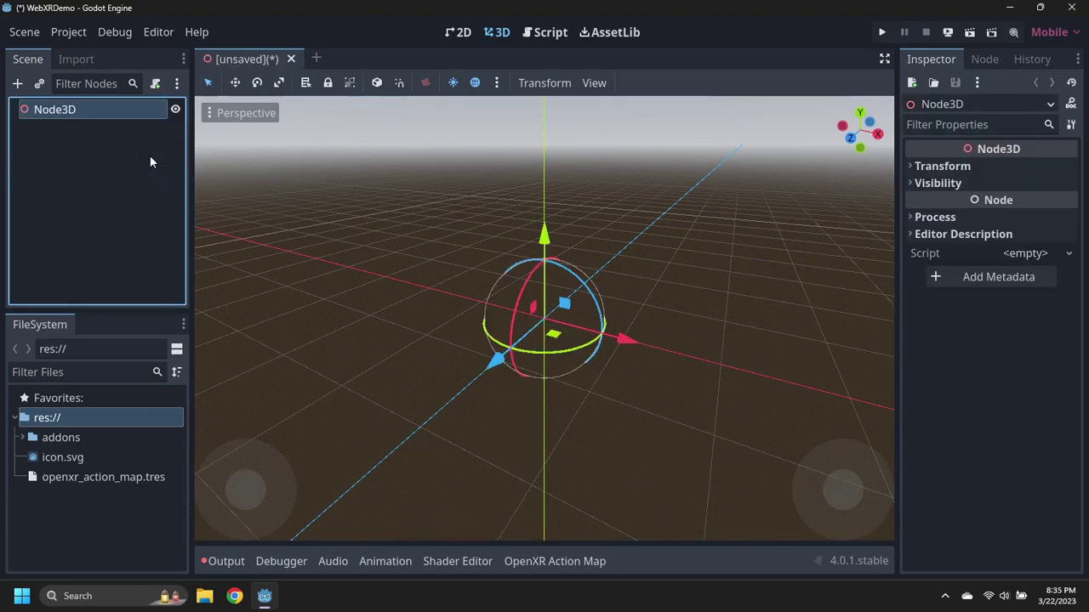
{"action": "left_click", "coordinate": [102, 115]}
{"action": "key", "text": "BackSpace"}
{"action": "key", "text": "BackSpace"}
{"action": "key", "text": "BackSpace"}
{"action": "key", "text": "BackSpace"}
{"action": "key", "text": "BackSpace"}
{"action": "key", "text": "BackSpace"}
{"action": "type", "text": "Main"}
{"action": "key", "text": "Return"}
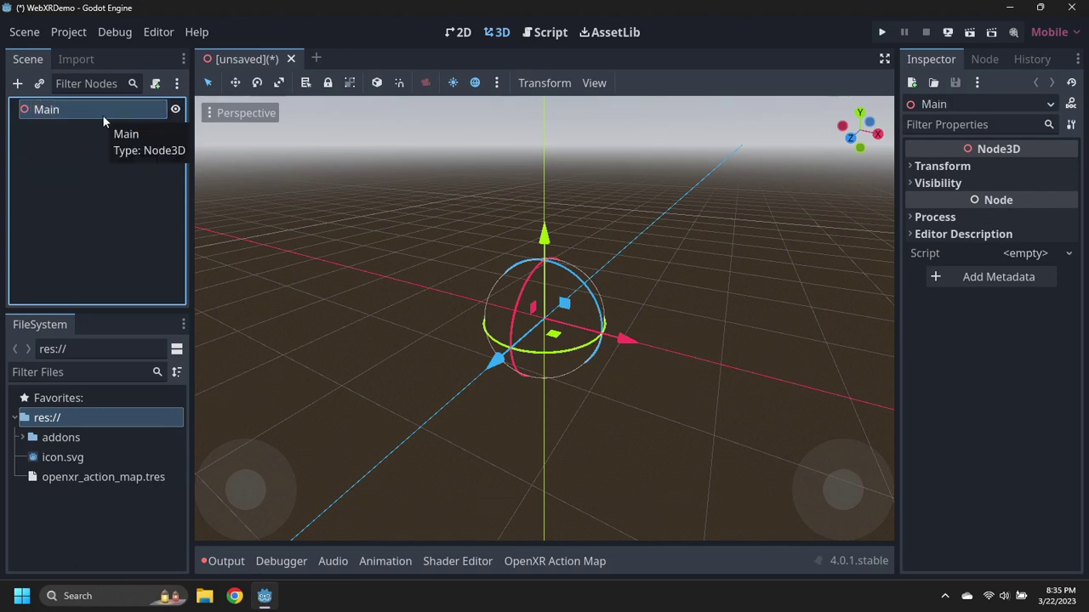
Add an XROrigin3D under Main and an XRCamera3D under the XROrigin3D.
{"action": "right_click", "coordinate": [82, 105]}
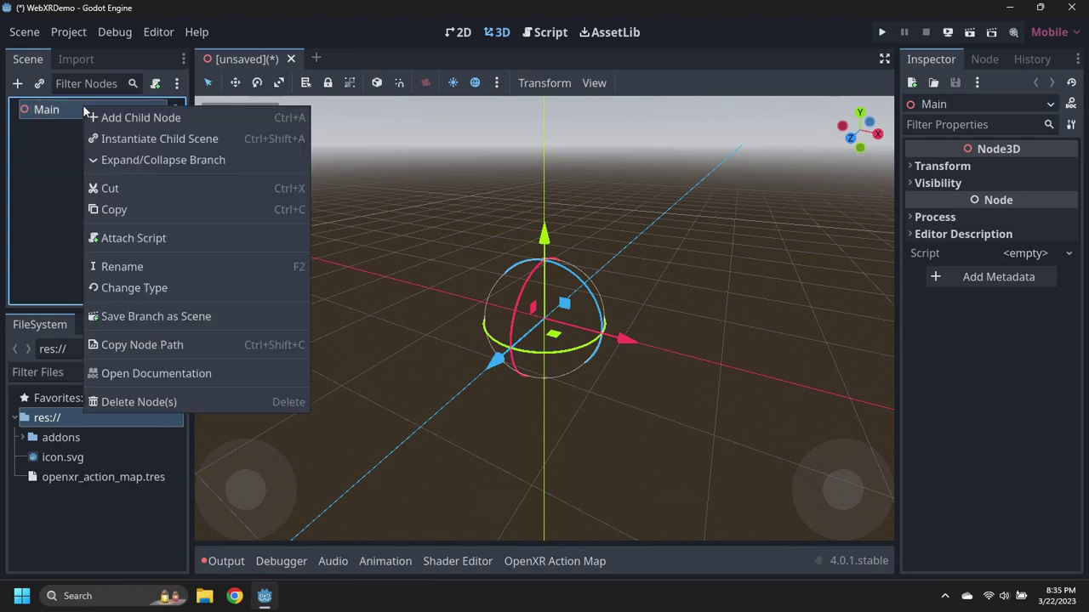
{"action": "left_click", "coordinate": [126, 118]}
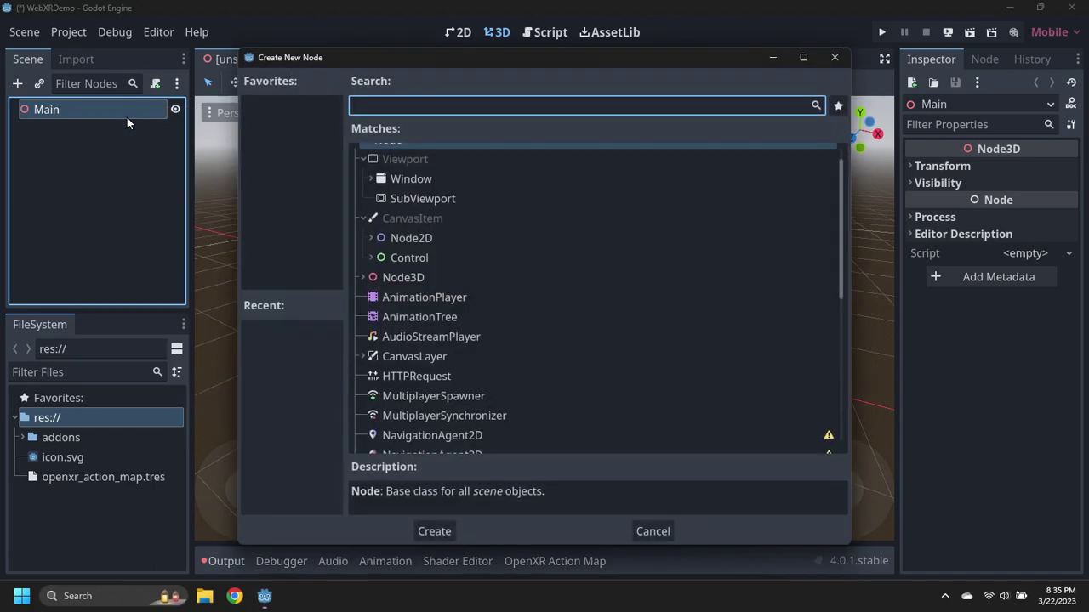
{"action": "type", "text": "XROrigin"}
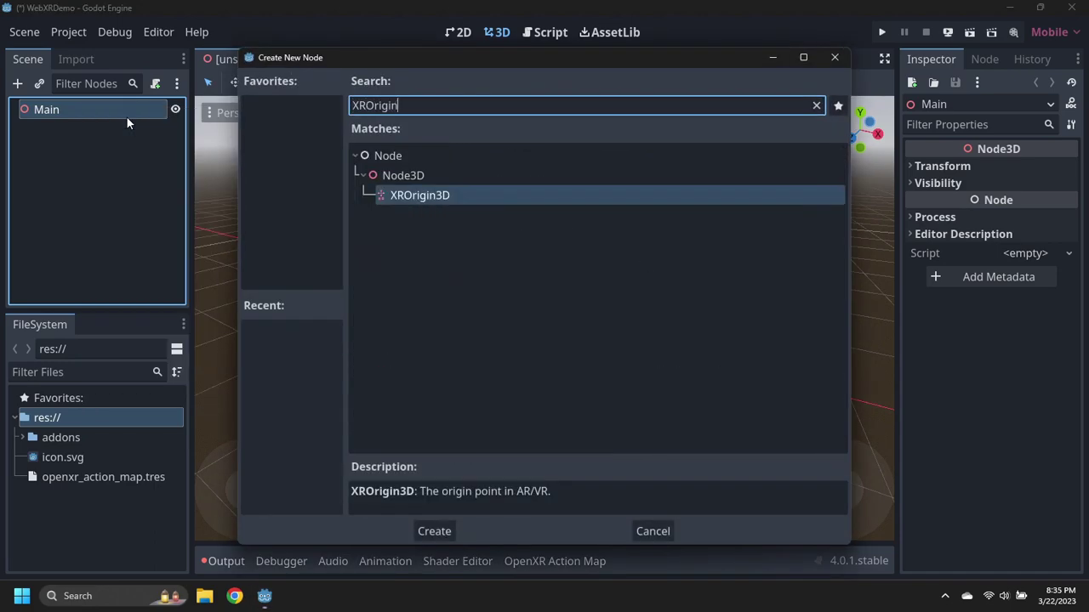
{"action": "key", "text": "Return"}
{"action": "right_click", "coordinate": [76, 130]}
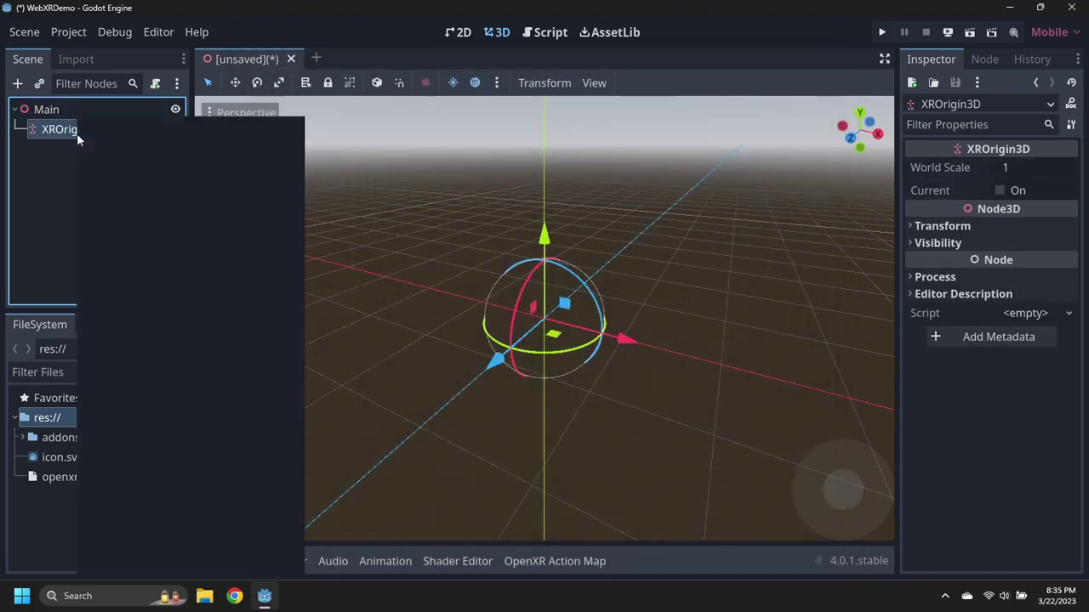
{"action": "left_click", "coordinate": [109, 128]}
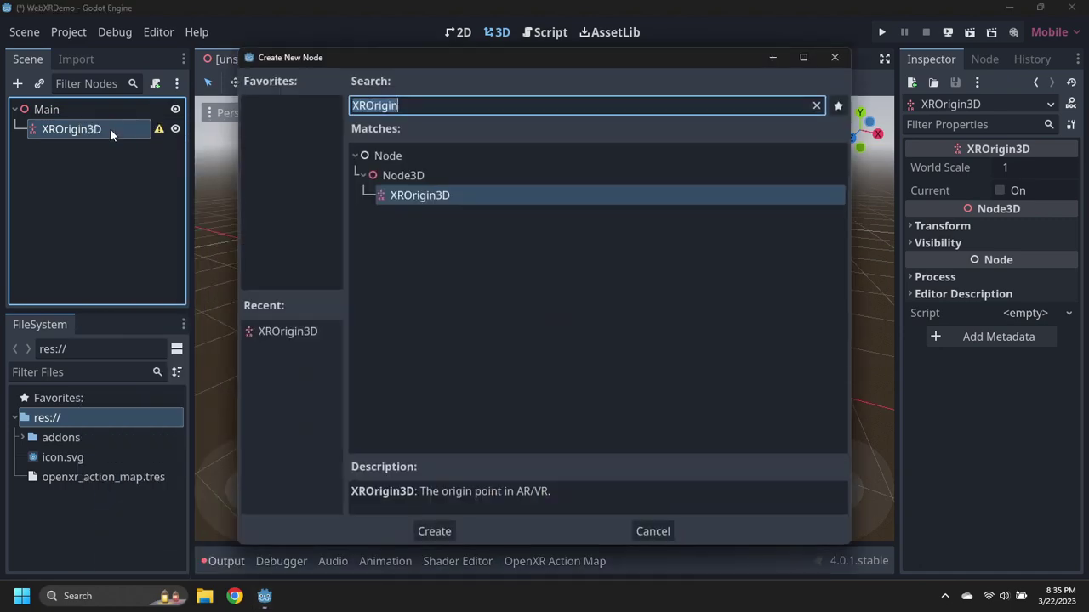
{"action": "type", "text": "XRCame"}
{"action": "key", "text": "Return"}
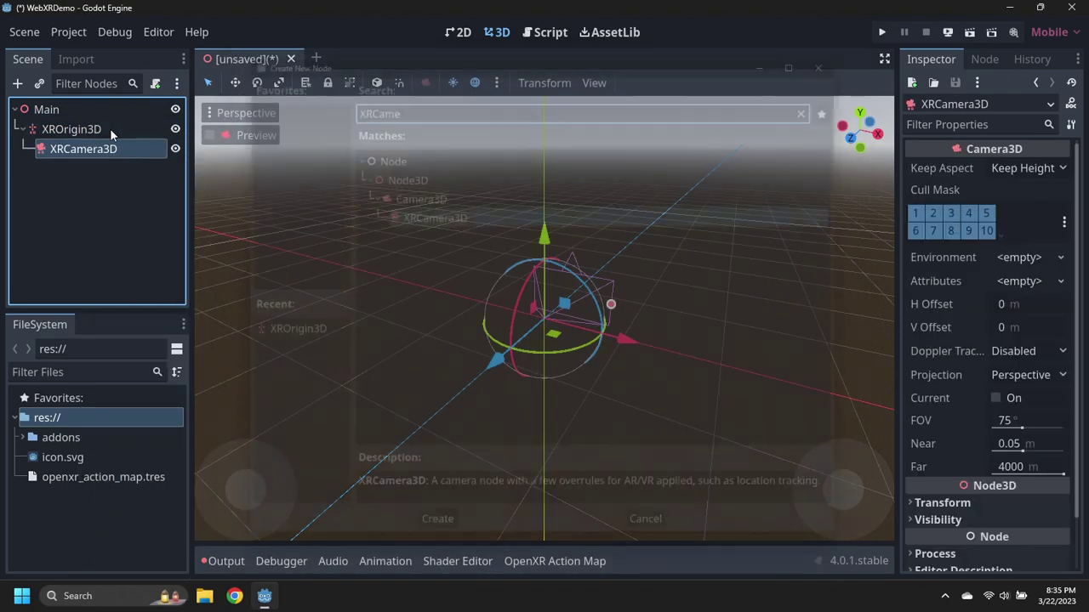
Add two XRController3D nodes as children of XROrigin3D.
{"action": "right_click", "coordinate": [72, 127]}
{"action": "left_click", "coordinate": [99, 129]}
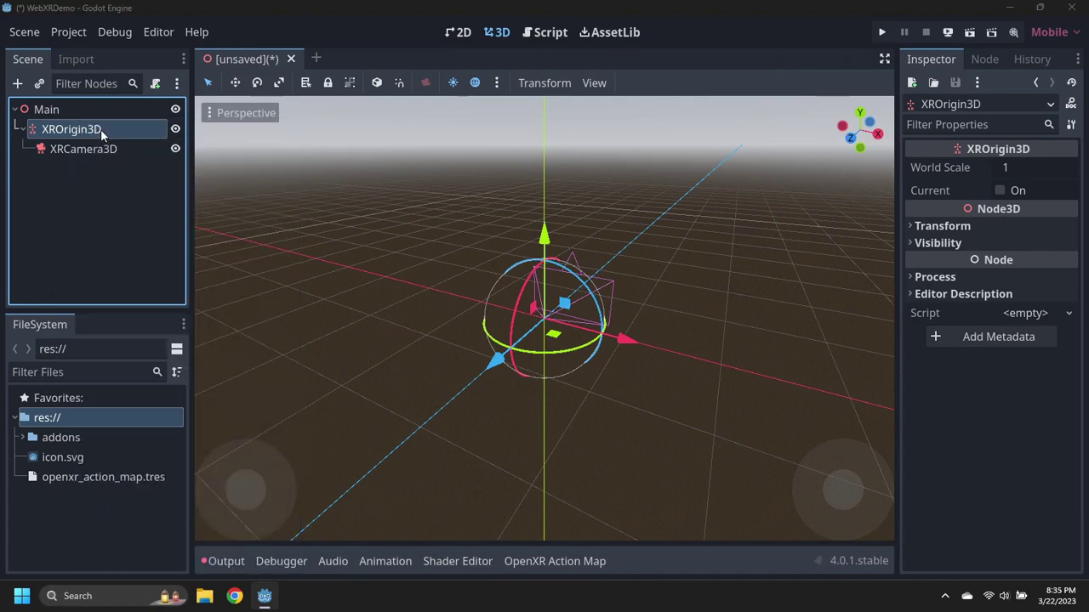
{"action": "type", "text": "XRCont"}
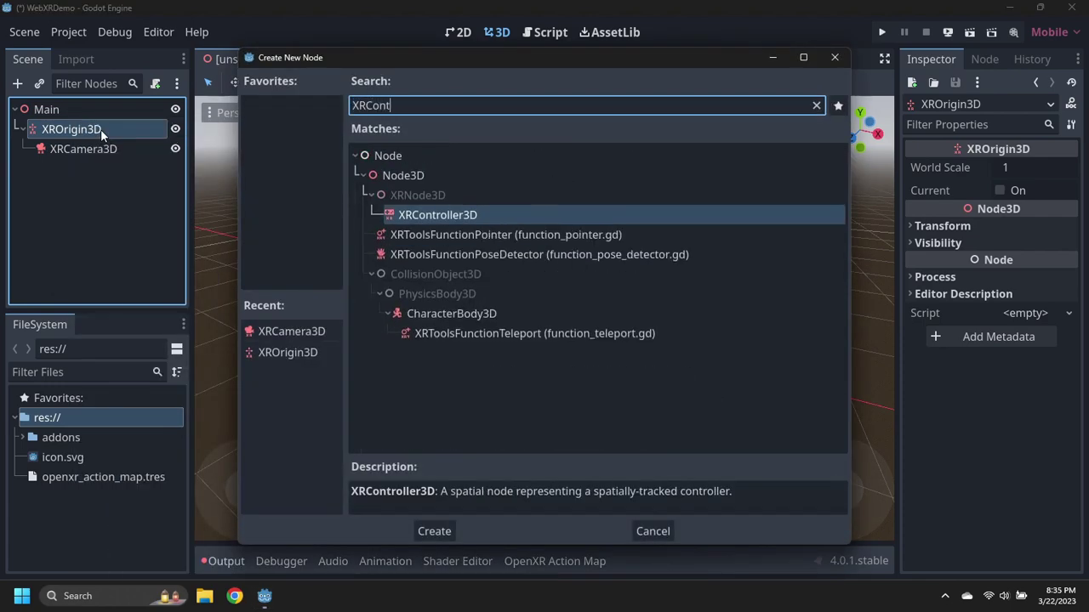
{"action": "key", "text": "Return"}
{"action": "right_click", "coordinate": [100, 130]}
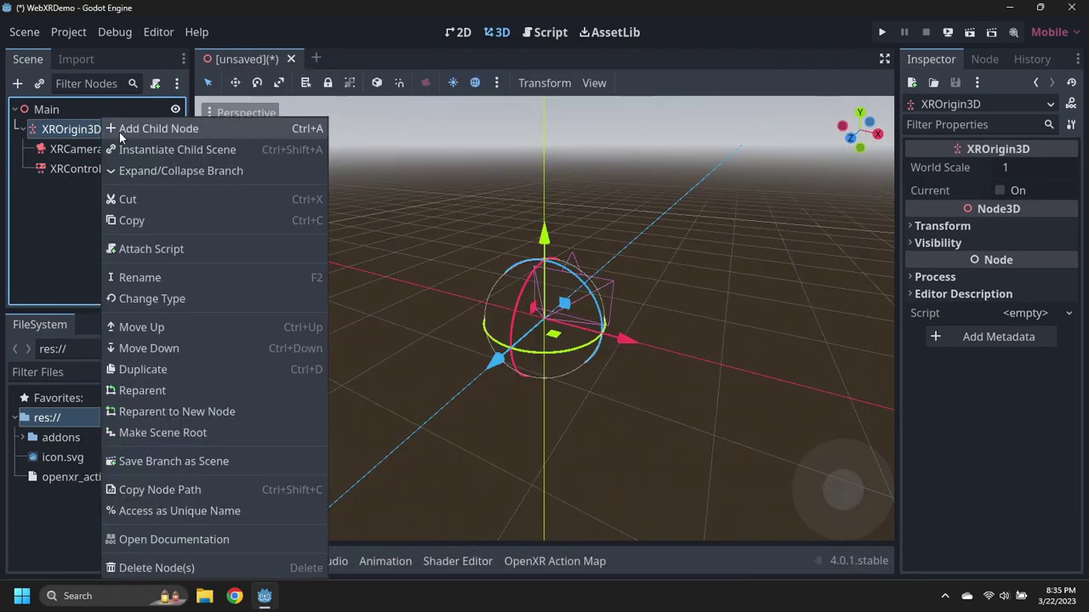
{"action": "left_click", "coordinate": [119, 132]}
{"action": "key", "text": "Return"}
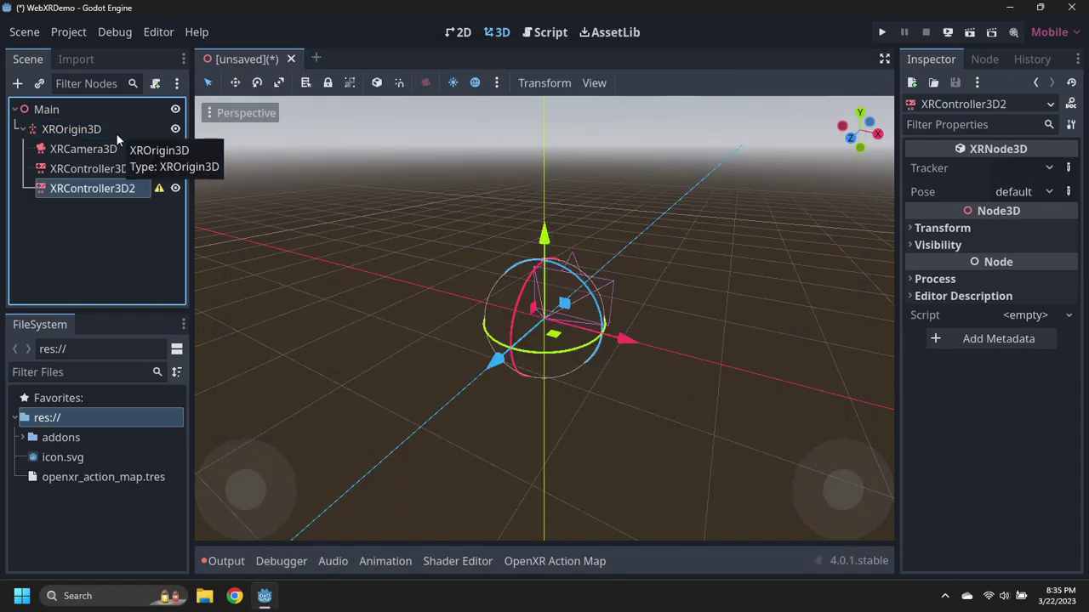
Raise XRCamera3D to 1.7 m and rename the first controller to LeftController.
{"action": "left_click", "coordinate": [103, 149]}
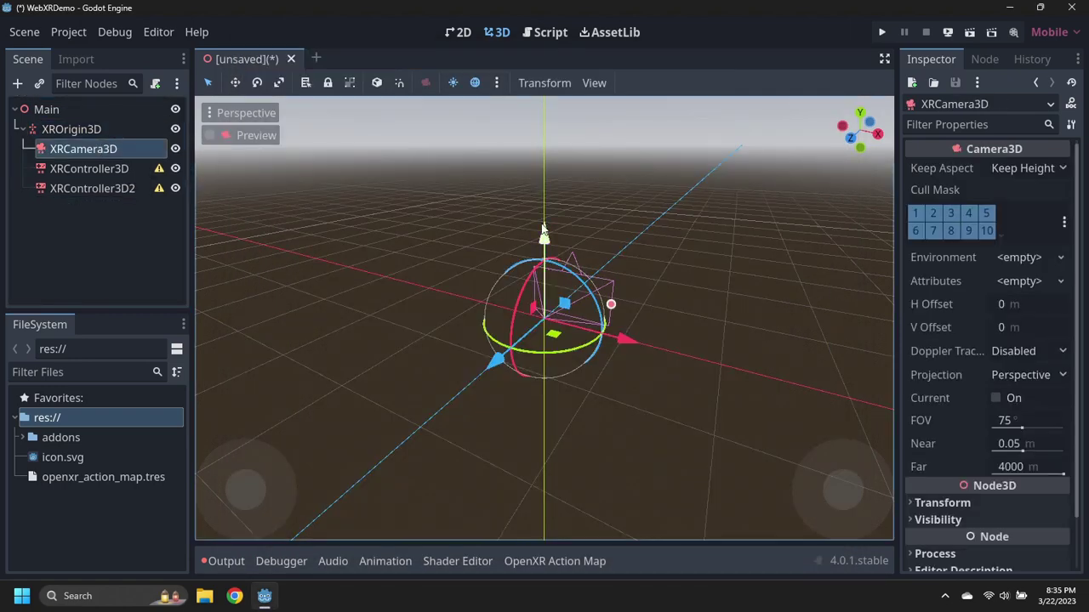
{"action": "left_click_drag", "start_coordinate": [542, 234], "coordinate": [529, 27]}
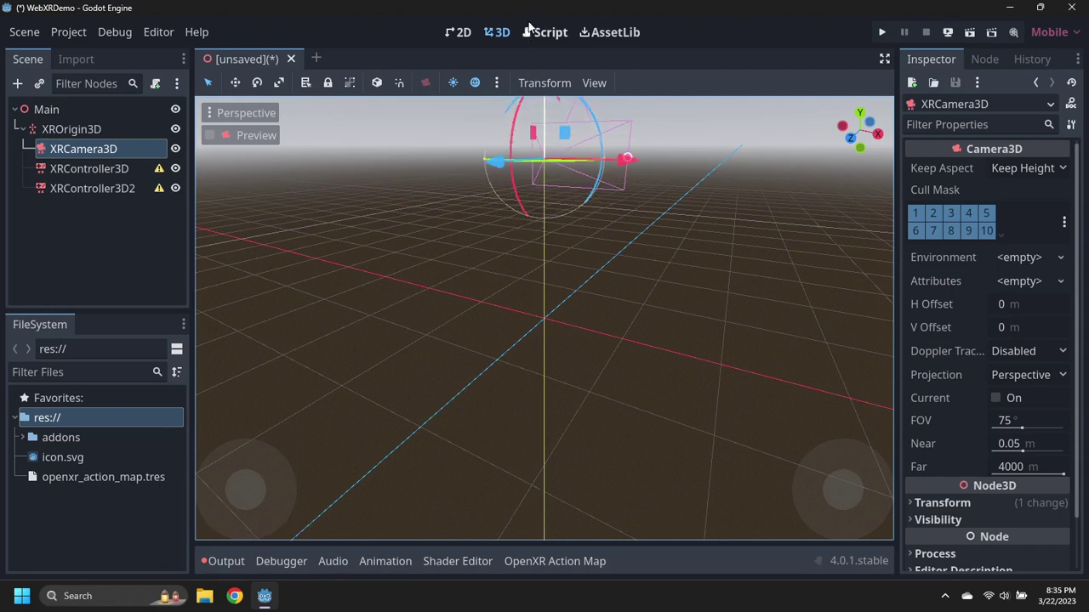
{"action": "left_click", "coordinate": [89, 169]}
{"action": "left_click", "coordinate": [91, 169]}
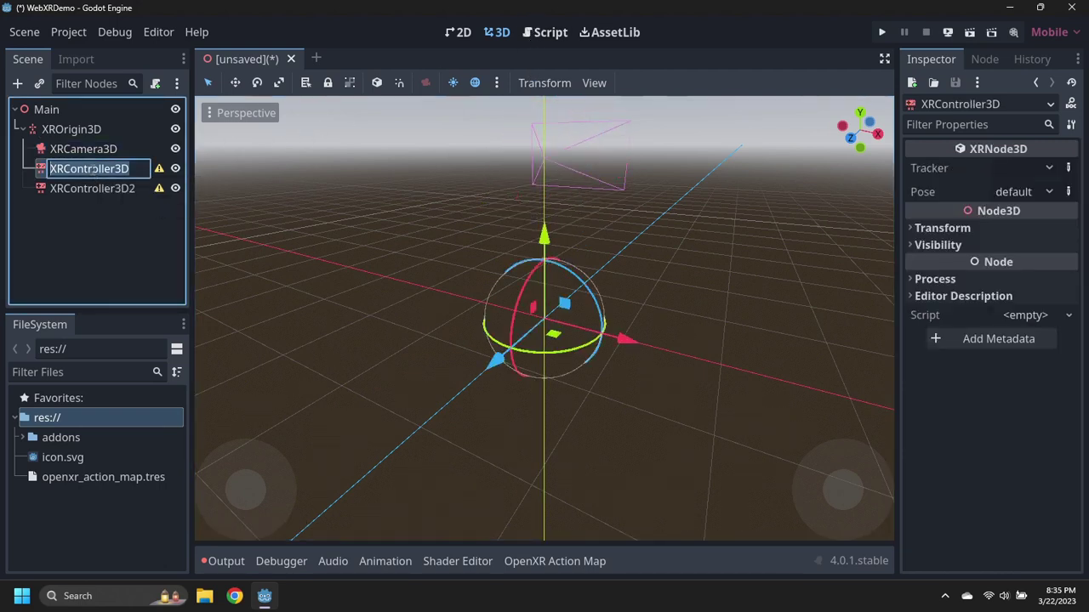
{"action": "type", "text": "LeftCont"}
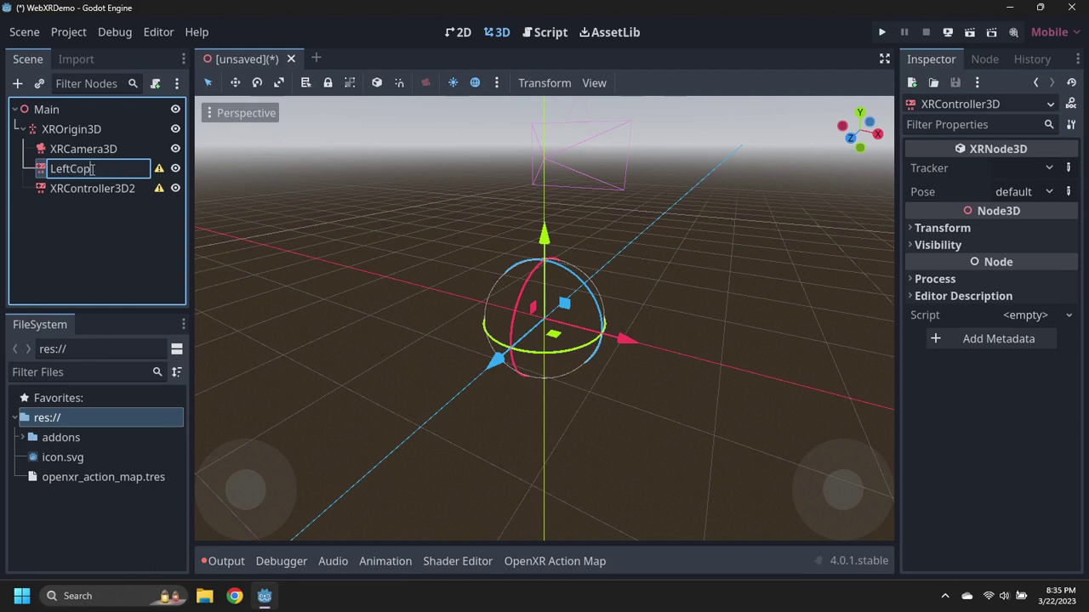
{"action": "type", "text": "roller"}
{"action": "key", "text": "Return"}
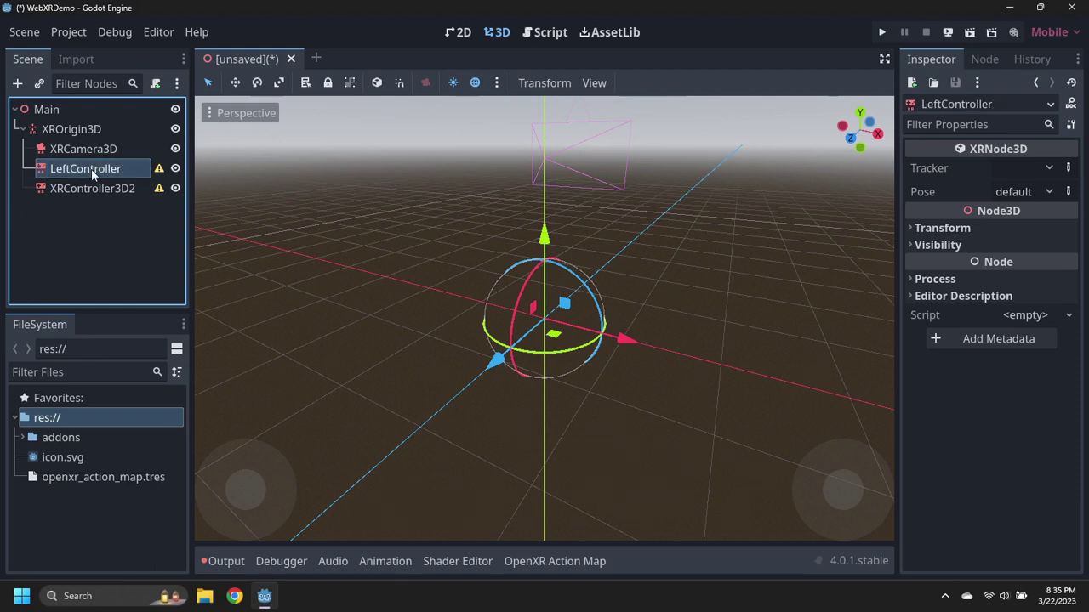
Move LeftController up 0.9 m and 0.4 m left, tracking left_hand with the aim pose.
{"action": "left_click_drag", "start_coordinate": [544, 235], "coordinate": [544, 141]}
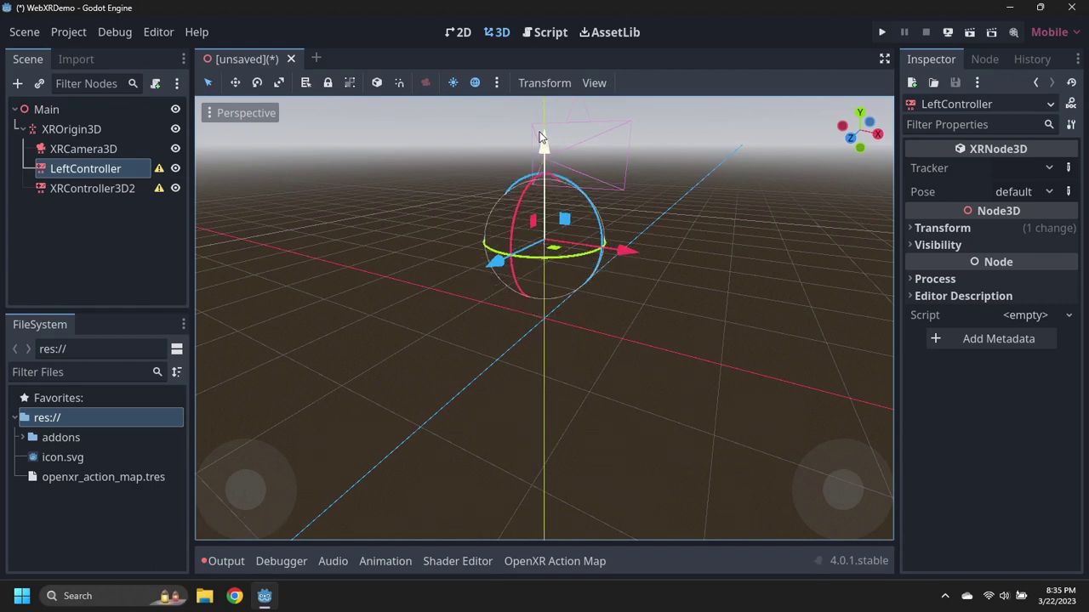
{"action": "left_click_drag", "start_coordinate": [628, 257], "coordinate": [582, 248]}
{"action": "left_click", "coordinate": [1031, 170]}
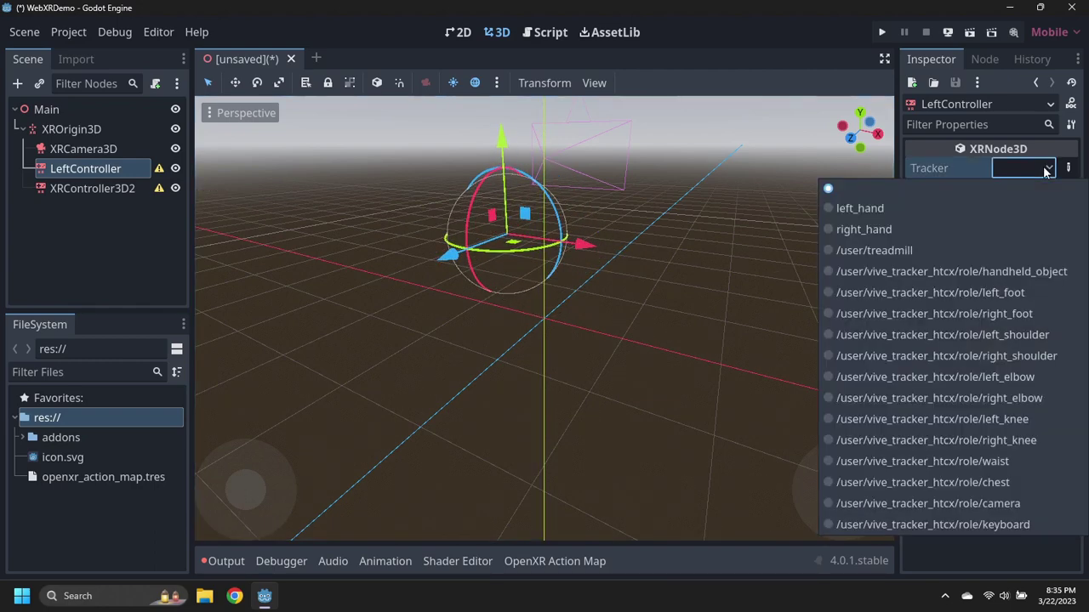
{"action": "left_click", "coordinate": [983, 208]}
{"action": "left_click", "coordinate": [1034, 193]}
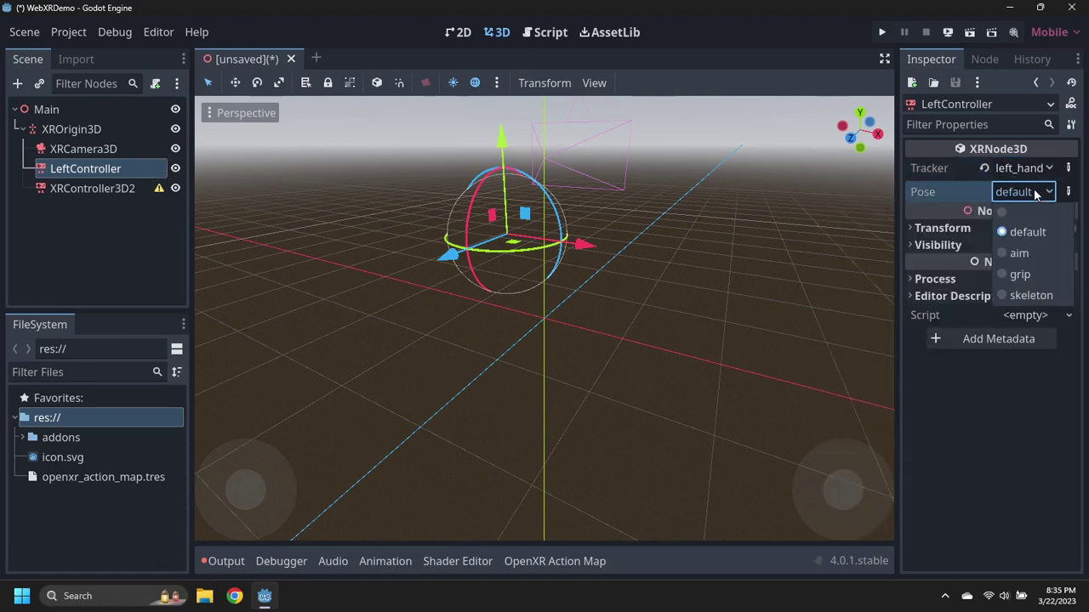
{"action": "left_click", "coordinate": [1018, 250]}
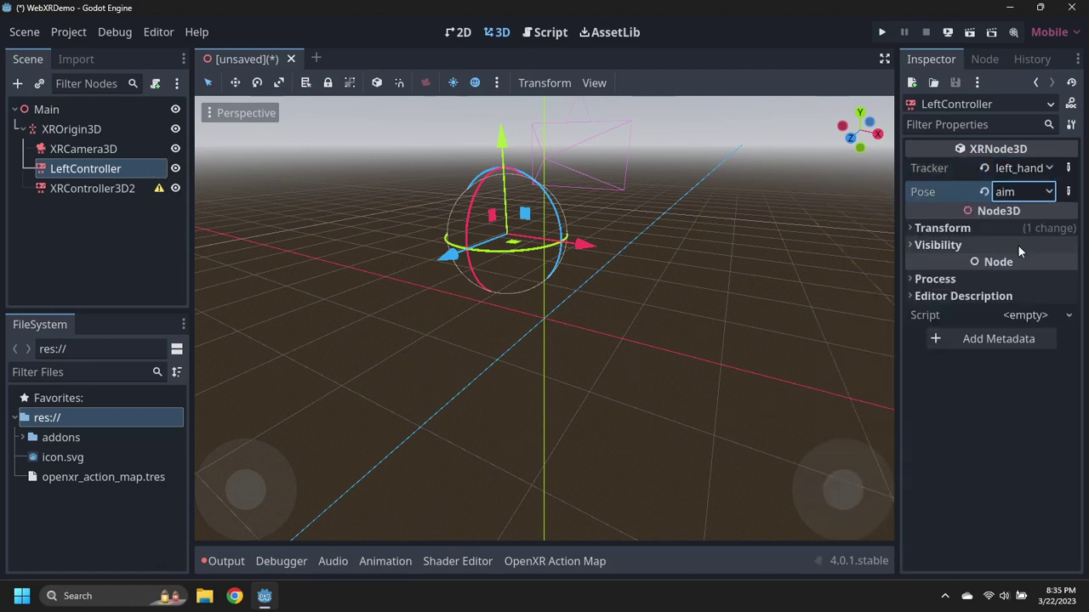
Rename the second controller to RightController and move it up 1 m and 0.3 m right.
{"action": "left_click", "coordinate": [92, 188]}
{"action": "left_click", "coordinate": [92, 188]}
{"action": "type", "text": "Ri"}
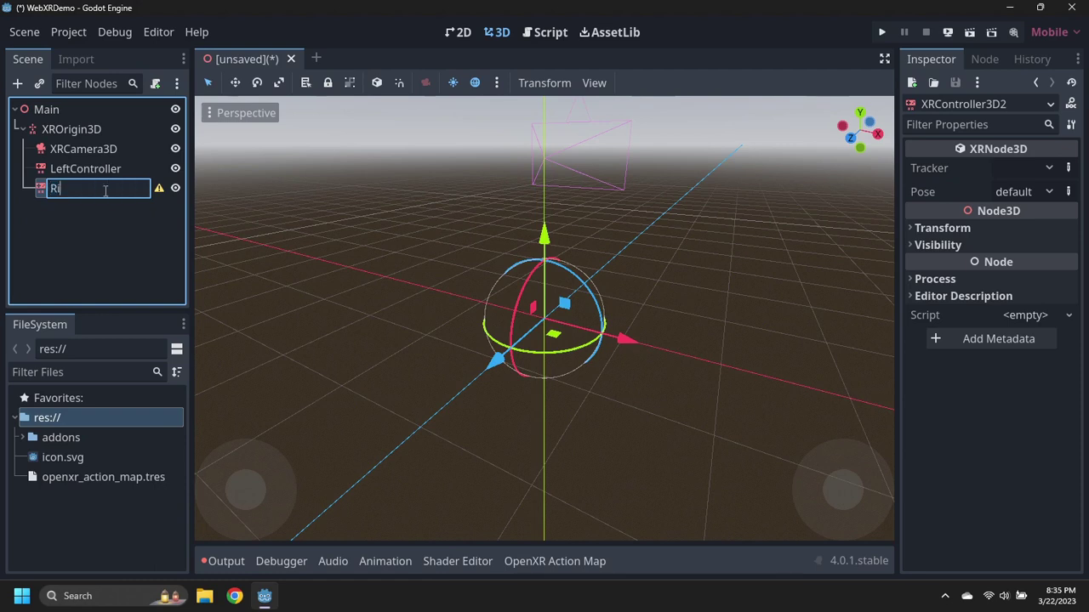
{"action": "type", "text": "ghtController"}
{"action": "key", "text": "Return"}
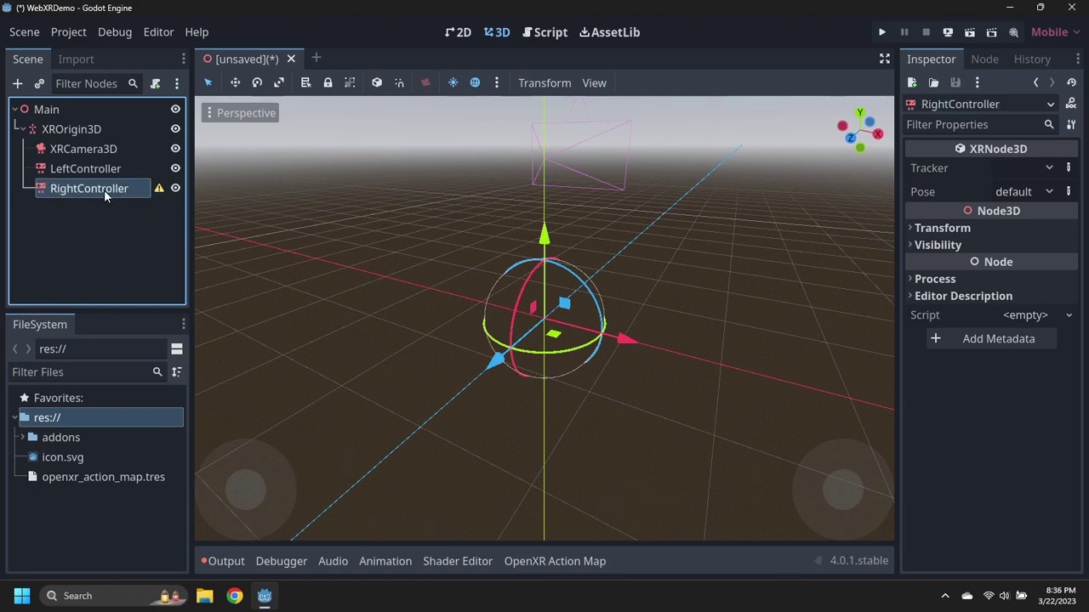
{"action": "left_click_drag", "start_coordinate": [546, 238], "coordinate": [537, 133]}
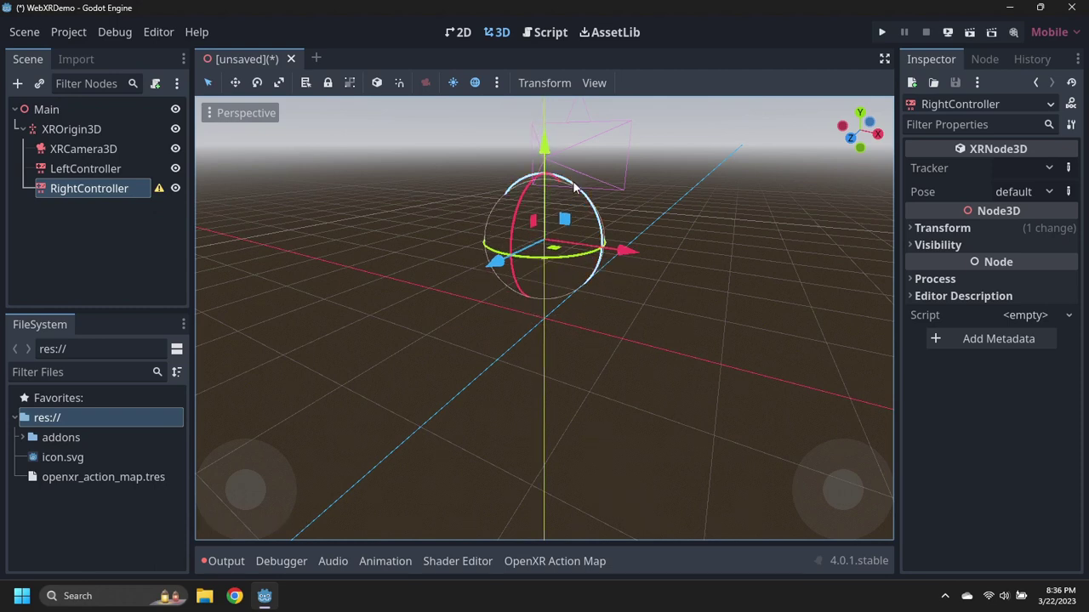
{"action": "left_click_drag", "start_coordinate": [626, 250], "coordinate": [675, 261]}
Set RightController's tracker to right_hand and its pose to aim.
{"action": "left_click", "coordinate": [1049, 168]}
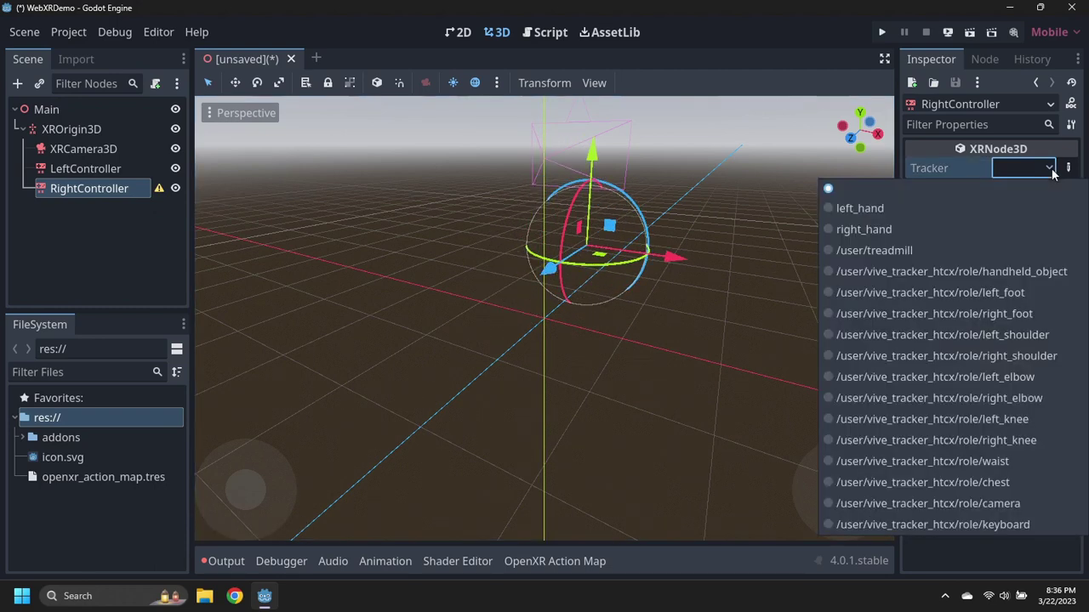
{"action": "left_click", "coordinate": [867, 228]}
{"action": "left_click", "coordinate": [1049, 192]}
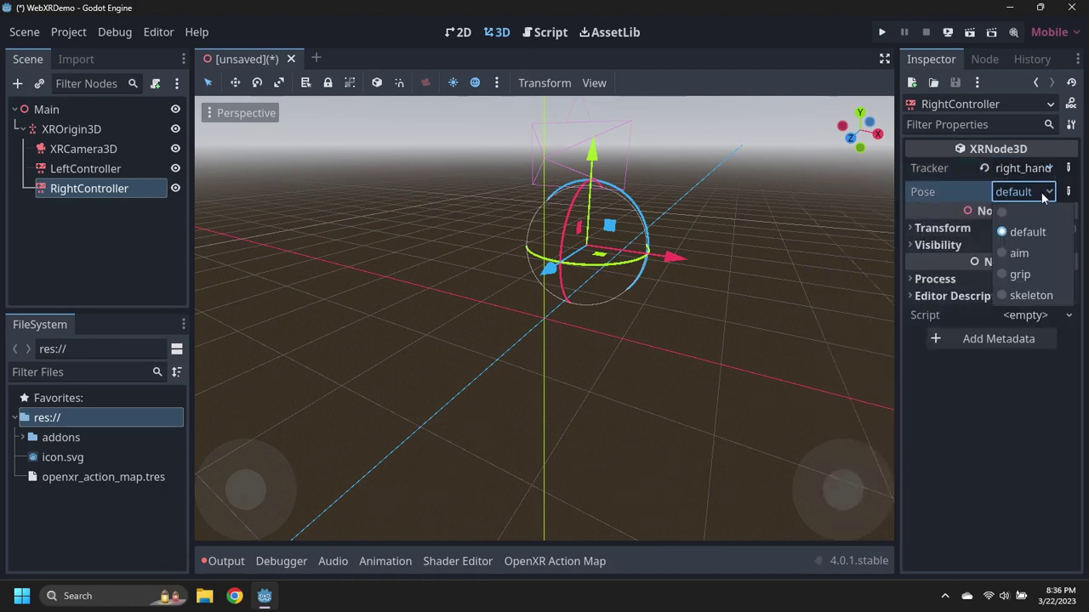
{"action": "left_click", "coordinate": [1015, 245]}
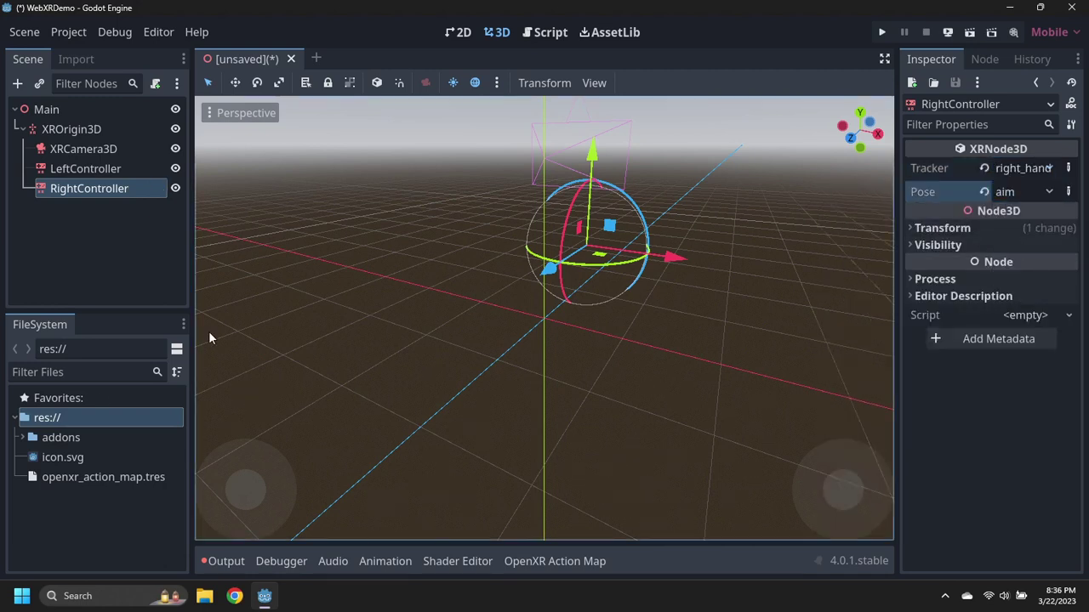
Expand addons/godot-xr-tools/hands/scenes/lowpoly in the FileSystem dock.
{"action": "left_click", "coordinate": [23, 438]}
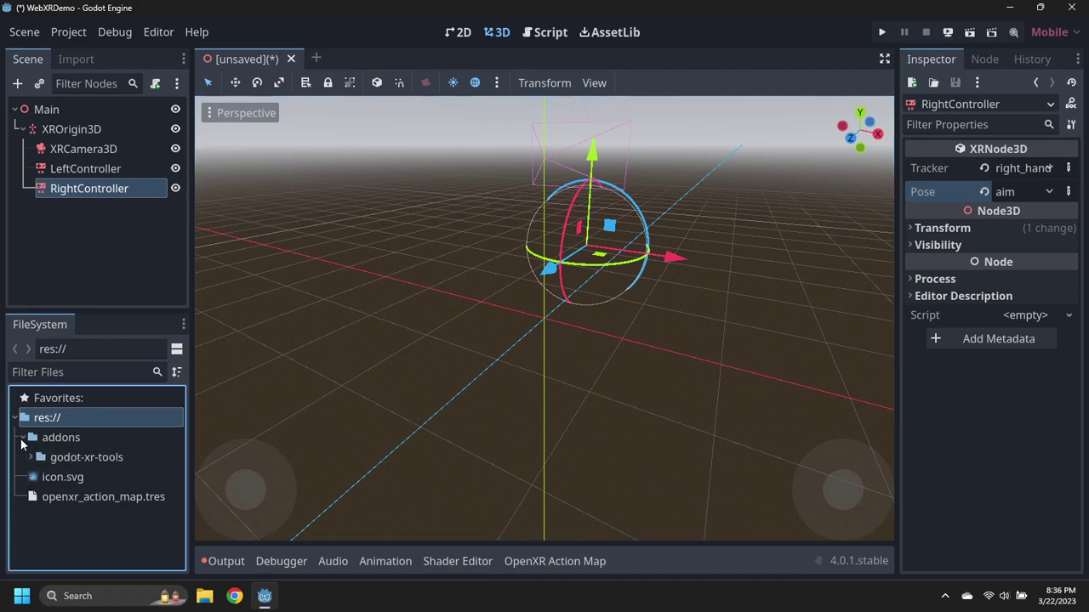
{"action": "left_click", "coordinate": [30, 458]}
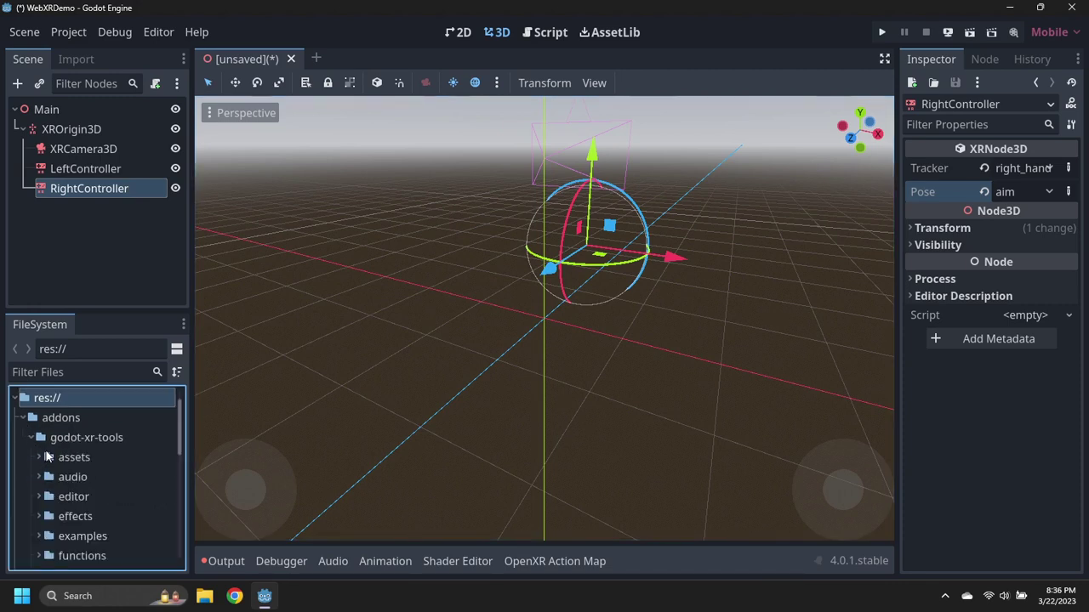
{"action": "scroll", "coordinate": [47, 457], "scroll_direction": "down", "scroll_amount": 4}
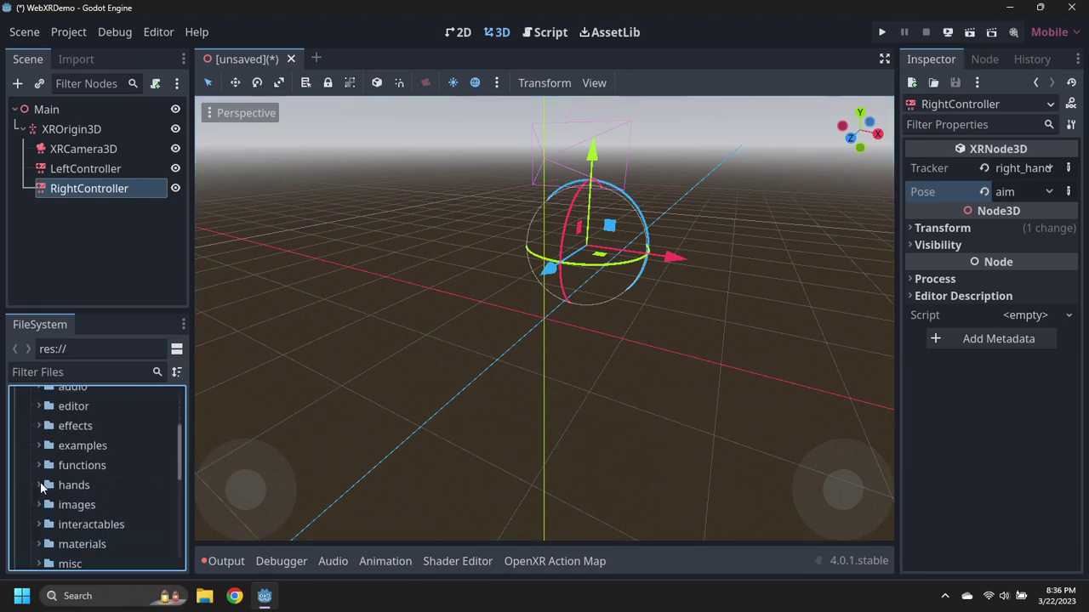
{"action": "left_click", "coordinate": [40, 481]}
{"action": "scroll", "coordinate": [40, 481], "scroll_direction": "down", "scroll_amount": 5}
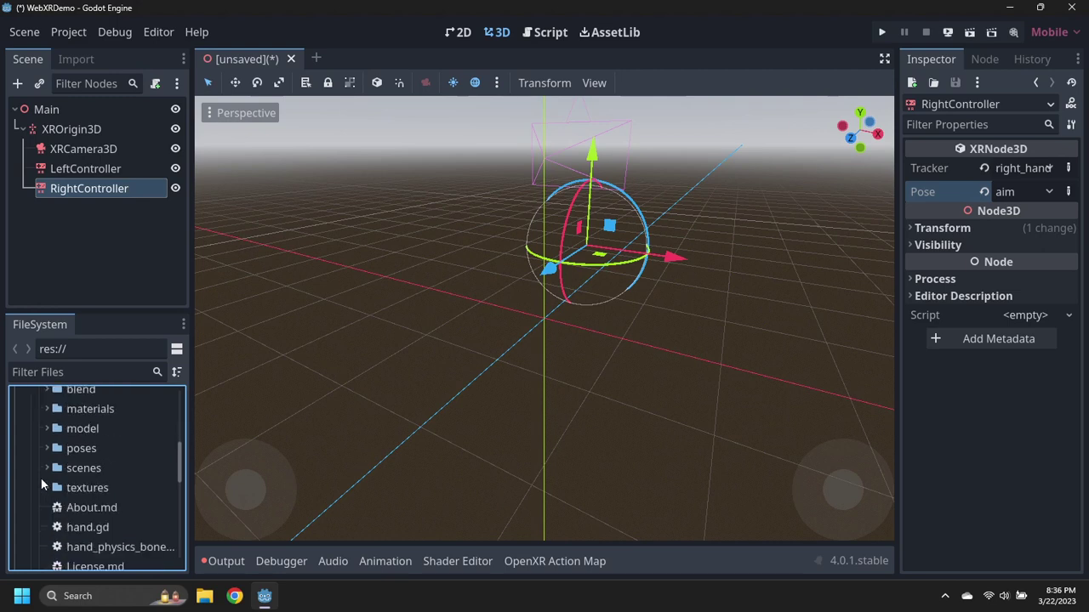
{"action": "left_click", "coordinate": [46, 467]}
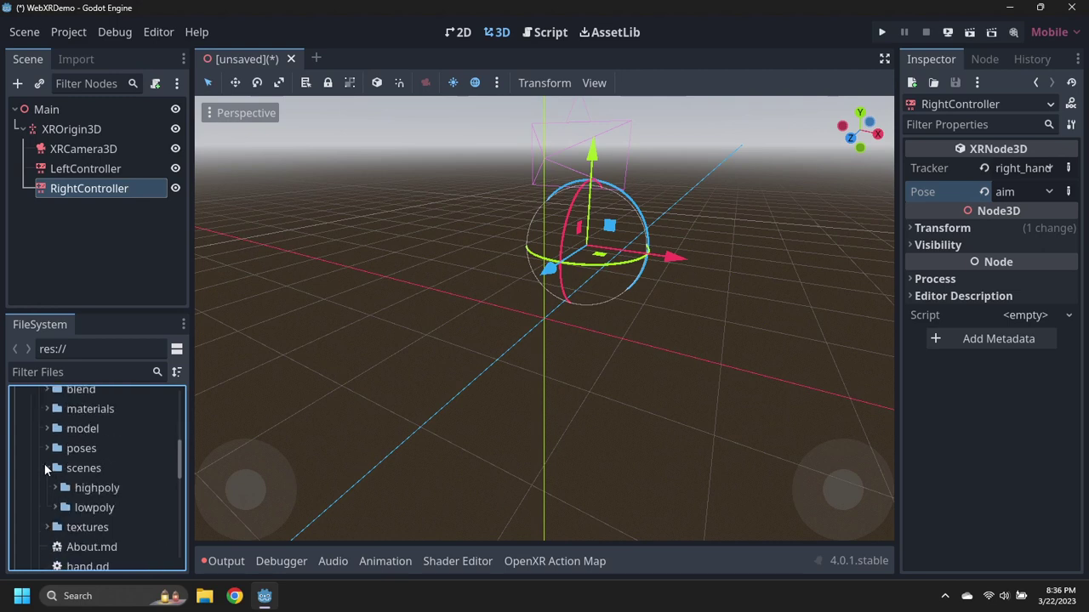
{"action": "left_click", "coordinate": [56, 507]}
{"action": "scroll", "coordinate": [56, 505], "scroll_direction": "down", "scroll_amount": 2}
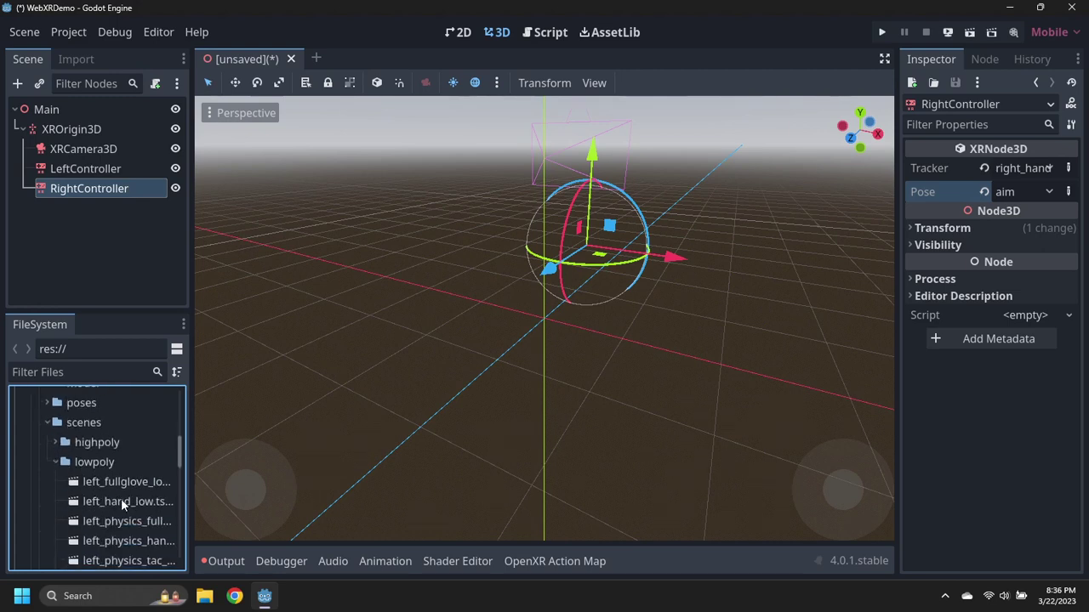
Attach left_hand_low.tscn to LeftController and right_hand_low.tscn to RightController.
{"action": "left_click_drag", "start_coordinate": [120, 501], "coordinate": [97, 170]}
{"action": "scroll", "coordinate": [145, 500], "scroll_direction": "down", "scroll_amount": 5}
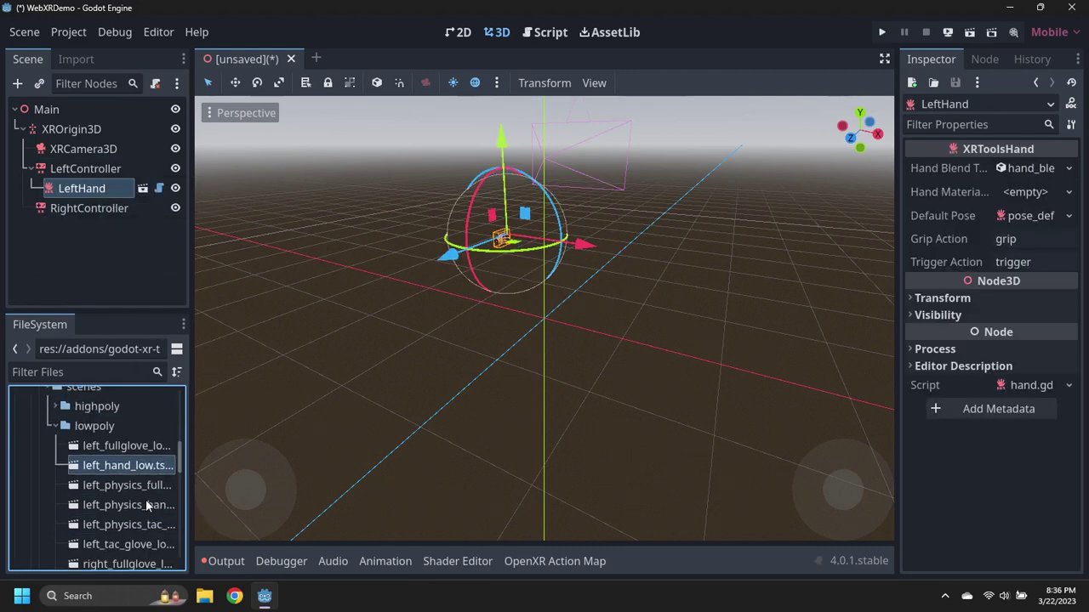
{"action": "left_click_drag", "start_coordinate": [138, 514], "coordinate": [101, 211]}
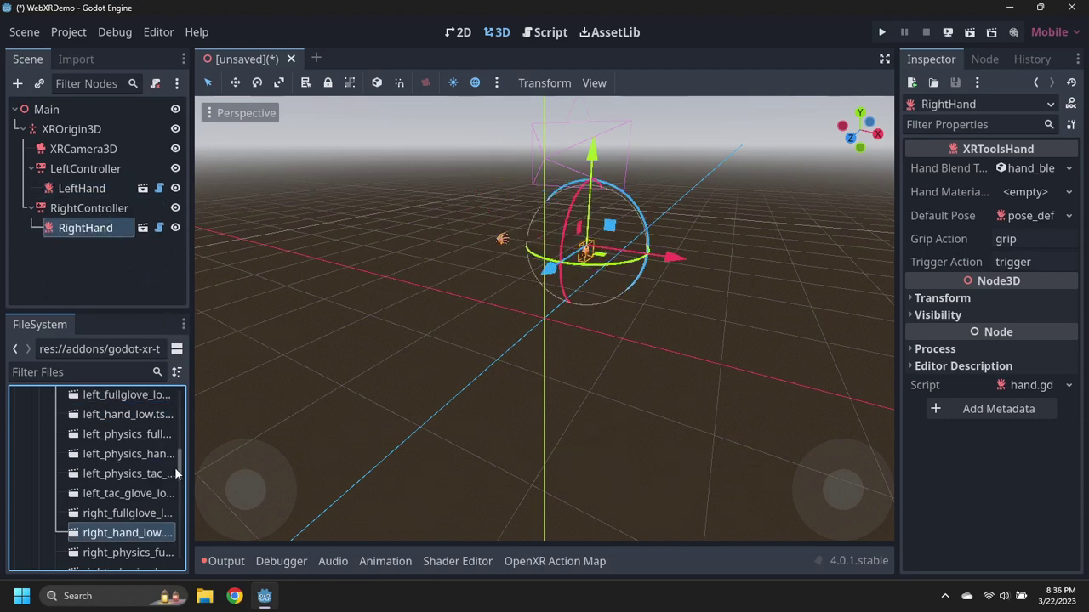
{"action": "left_click_drag", "start_coordinate": [178, 474], "coordinate": [179, 451]}
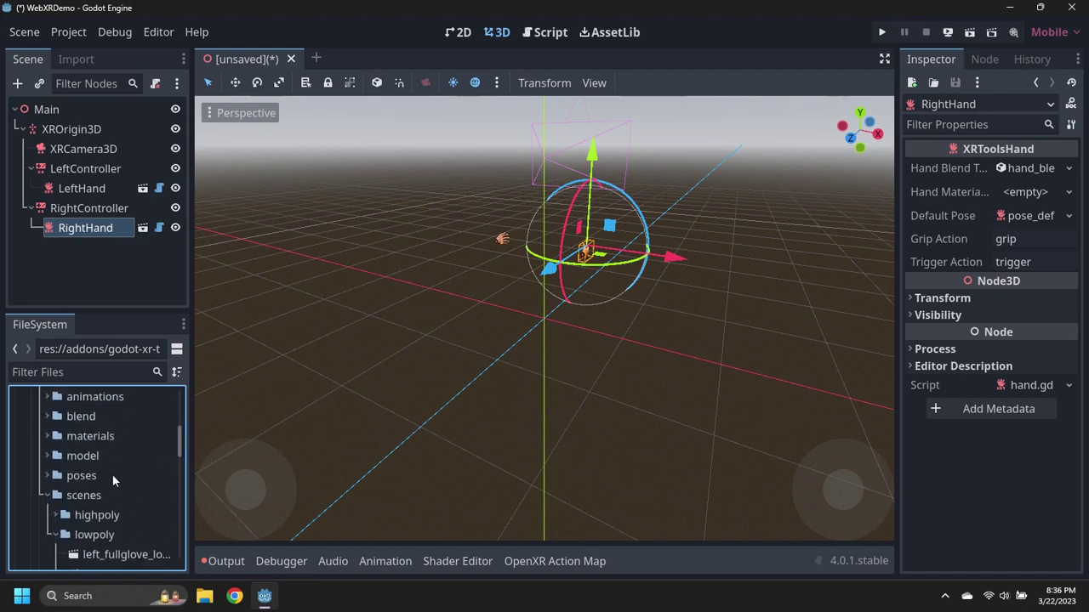
Add a direct-movement scene from the XR tools functions folder to both controllers.
{"action": "left_click", "coordinate": [47, 495]}
{"action": "scroll", "coordinate": [66, 478], "scroll_direction": "up", "scroll_amount": 1}
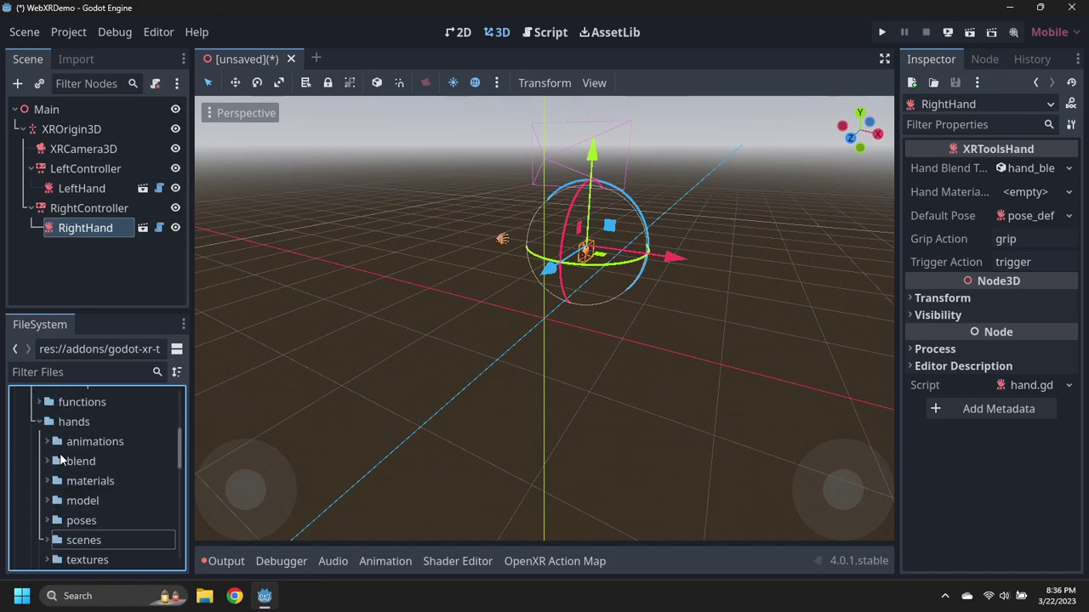
{"action": "left_click", "coordinate": [39, 421]}
{"action": "scroll", "coordinate": [101, 440], "scroll_direction": "up", "scroll_amount": 1}
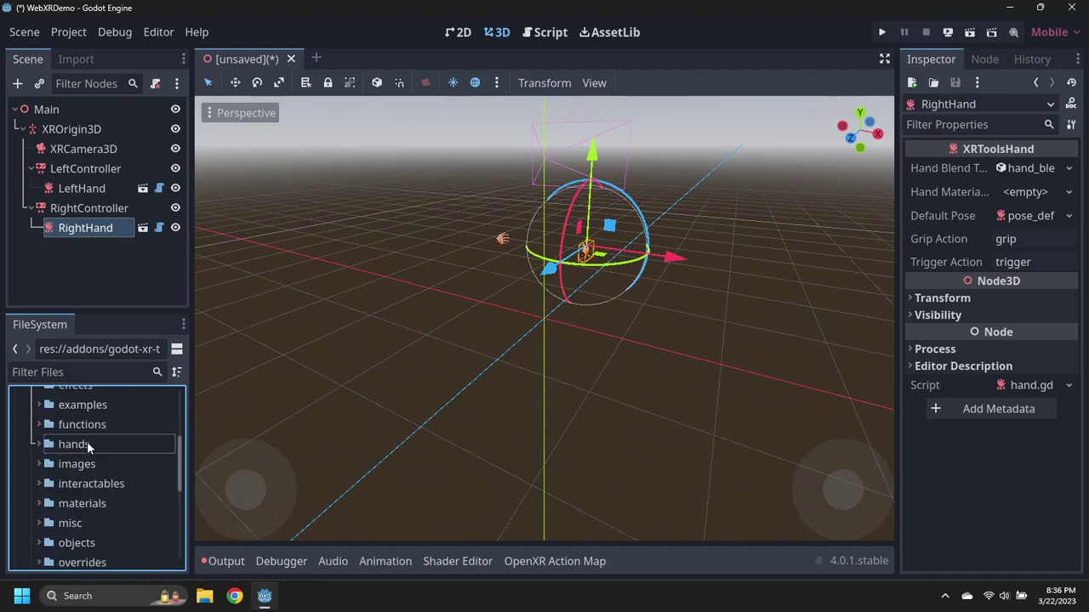
{"action": "left_click", "coordinate": [38, 424]}
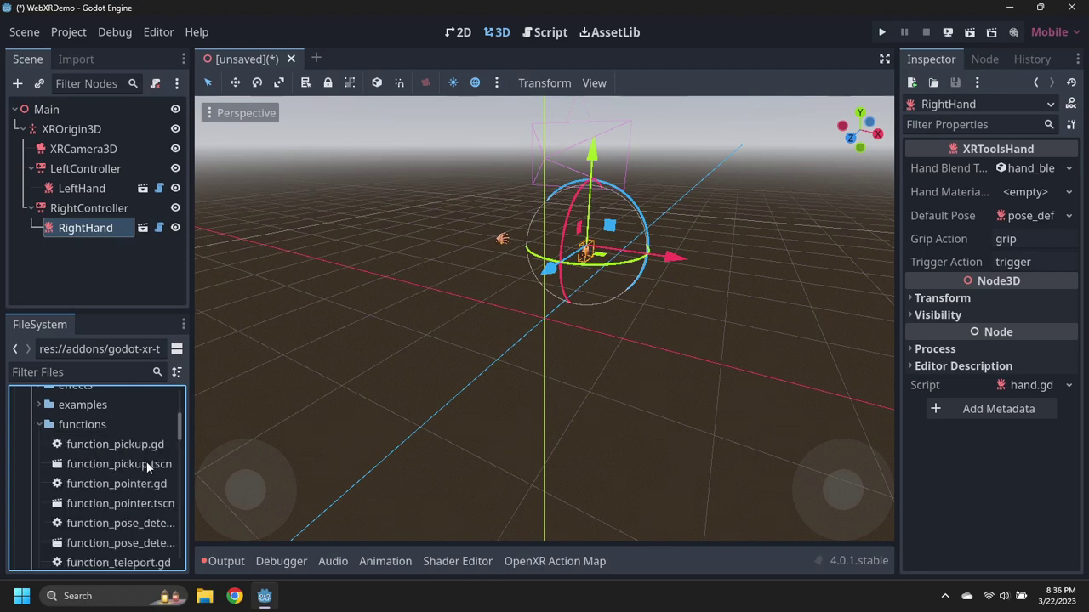
{"action": "scroll", "coordinate": [146, 466], "scroll_direction": "down", "scroll_amount": 2}
{"action": "scroll", "coordinate": [146, 466], "scroll_direction": "down", "scroll_amount": 3}
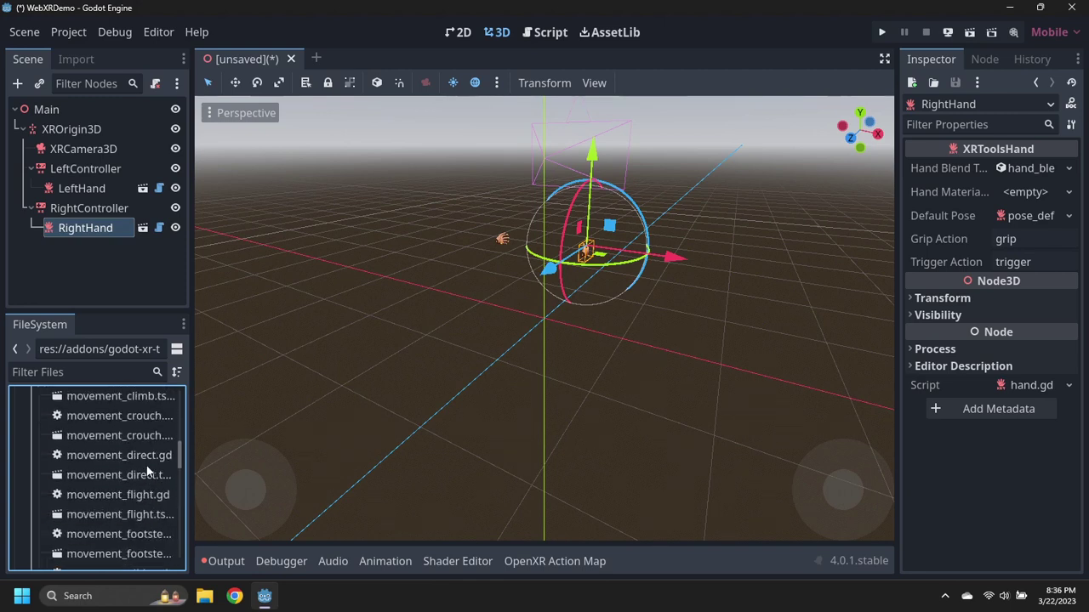
{"action": "left_click_drag", "start_coordinate": [141, 474], "coordinate": [87, 168]}
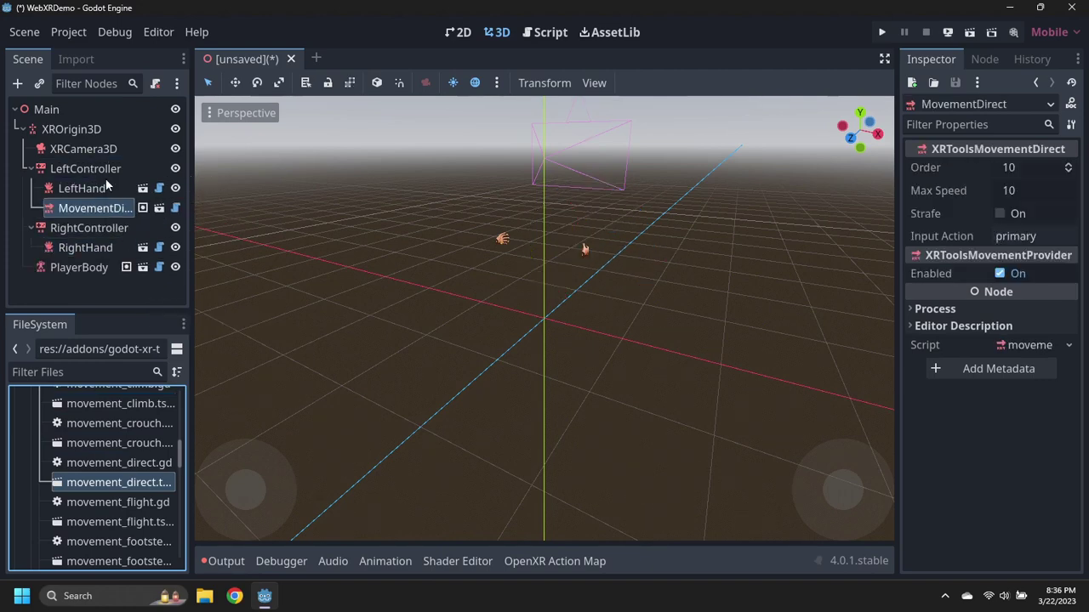
{"action": "left_click_drag", "start_coordinate": [116, 484], "coordinate": [96, 231]}
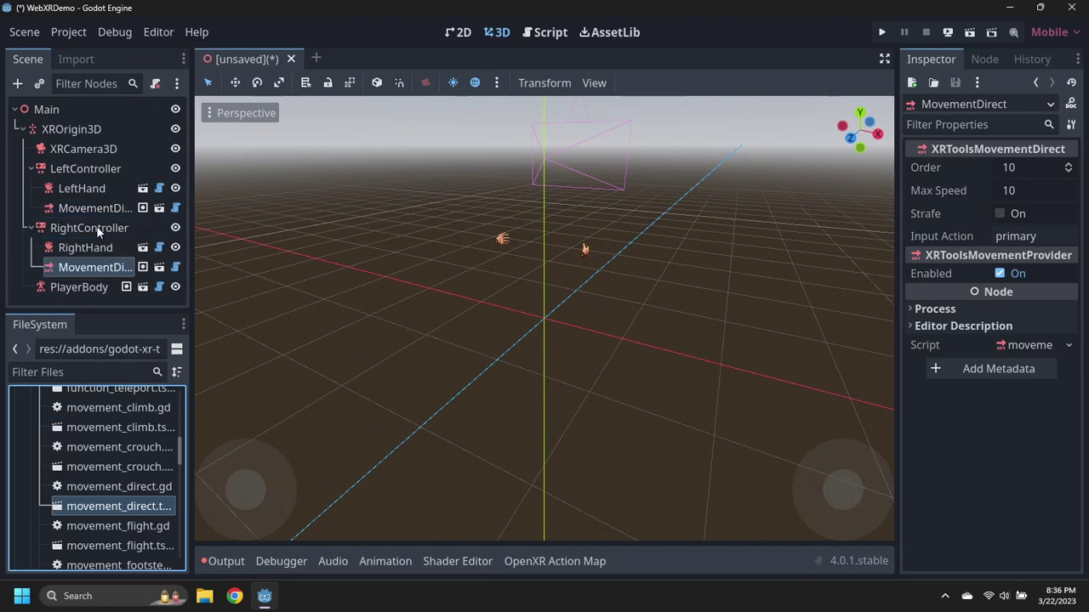
Place movement_turn.tscn under RightController as a MovementTurn node.
{"action": "scroll", "coordinate": [150, 488], "scroll_direction": "down", "scroll_amount": 5}
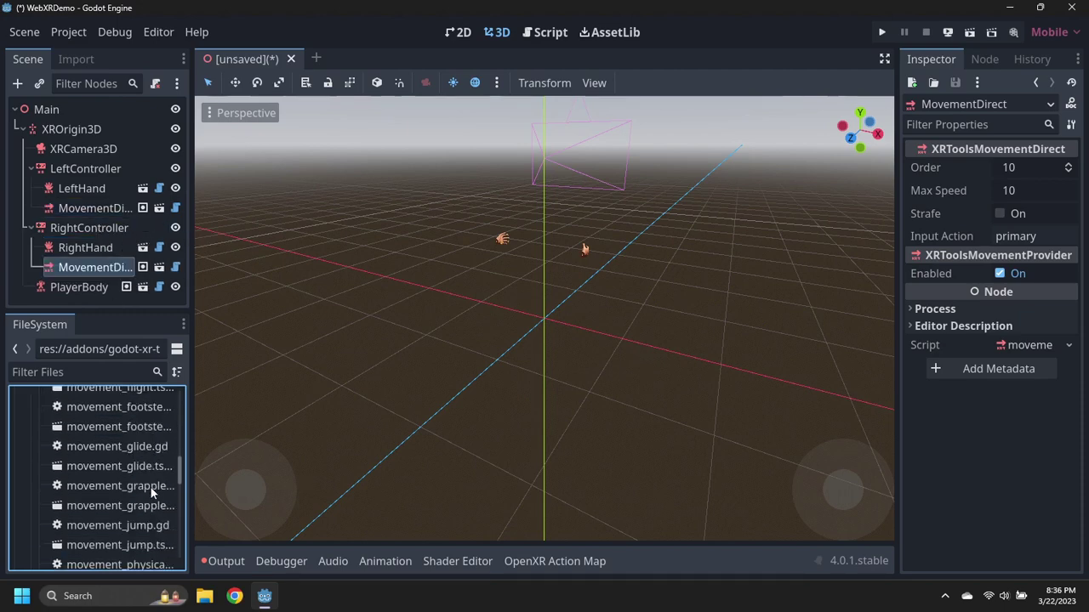
{"action": "scroll", "coordinate": [153, 492], "scroll_direction": "down", "scroll_amount": 2}
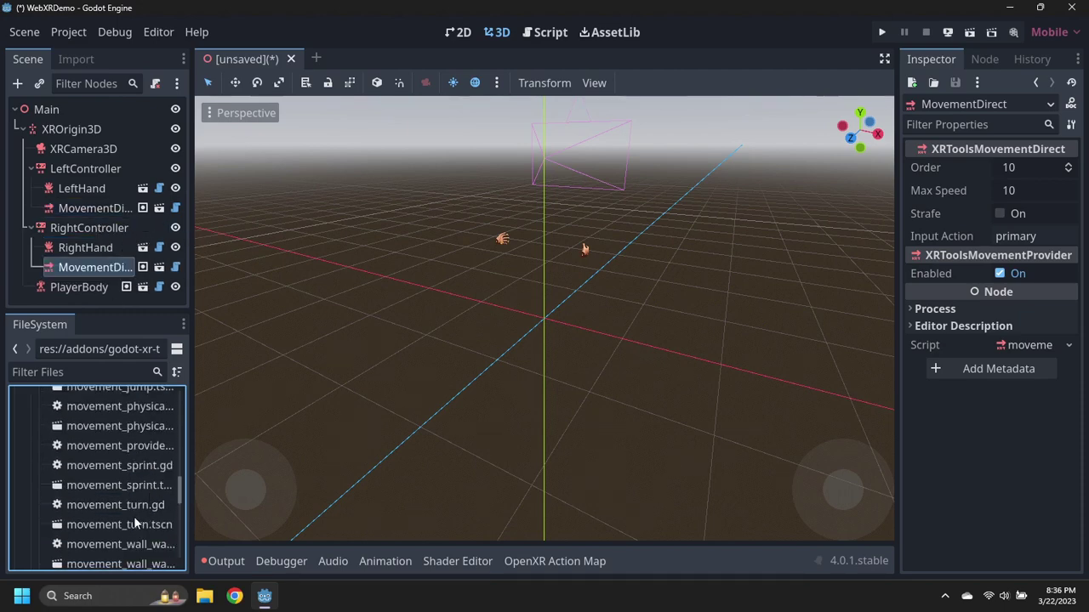
{"action": "left_click_drag", "start_coordinate": [127, 523], "coordinate": [108, 226]}
{"action": "left_click_drag", "start_coordinate": [190, 193], "coordinate": [237, 191]}
Give LeftController's MovementDirect Max Speed 3, Strafe on, and thumbstick as input action.
{"action": "left_click", "coordinate": [98, 212]}
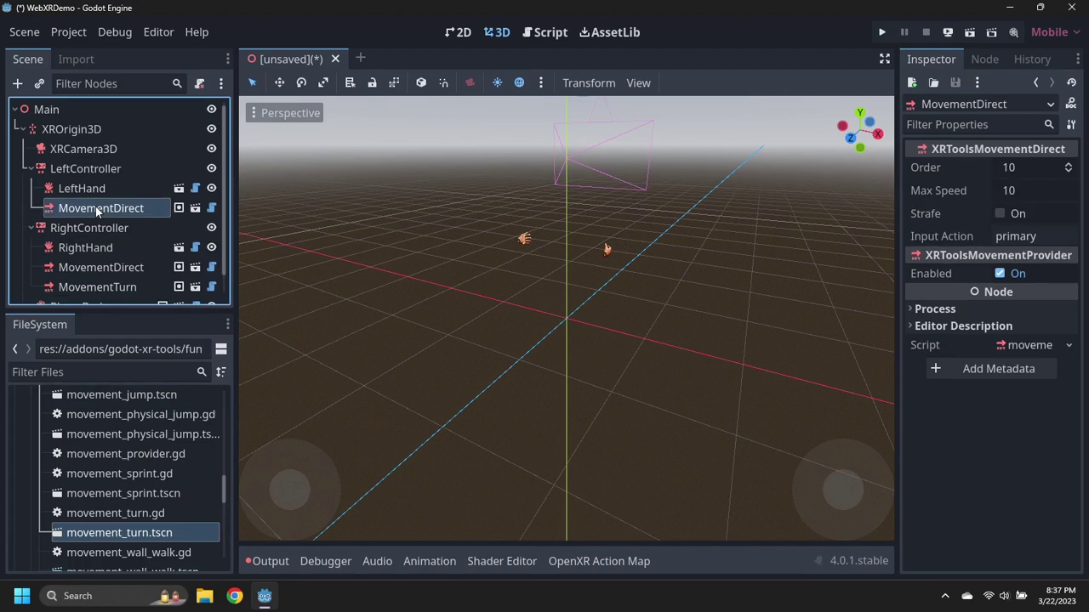
{"action": "left_click", "coordinate": [1035, 189]}
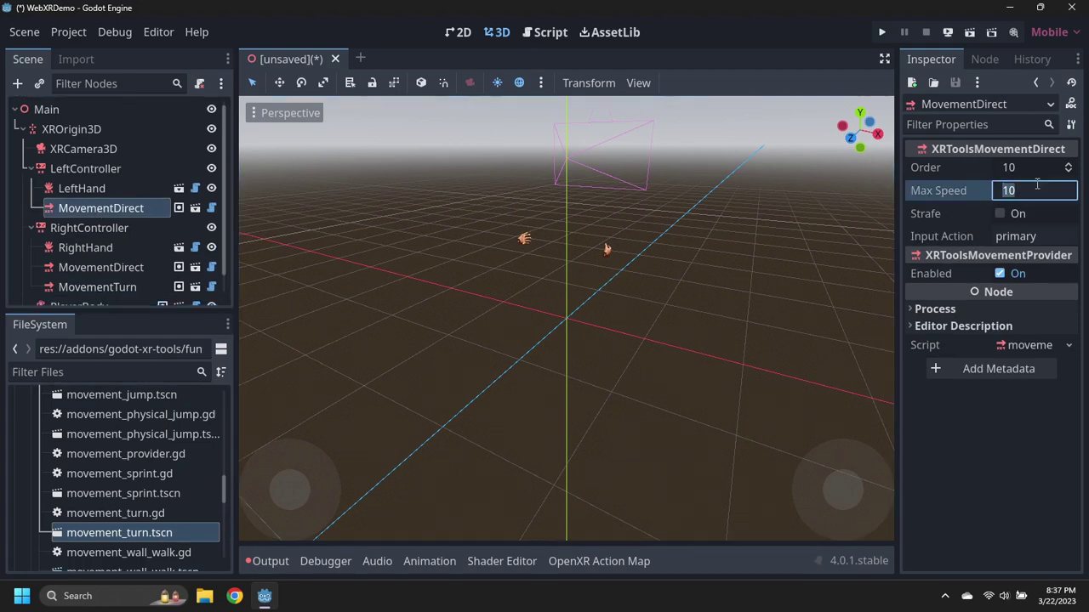
{"action": "type", "text": "3"}
{"action": "key", "text": "Tab"}
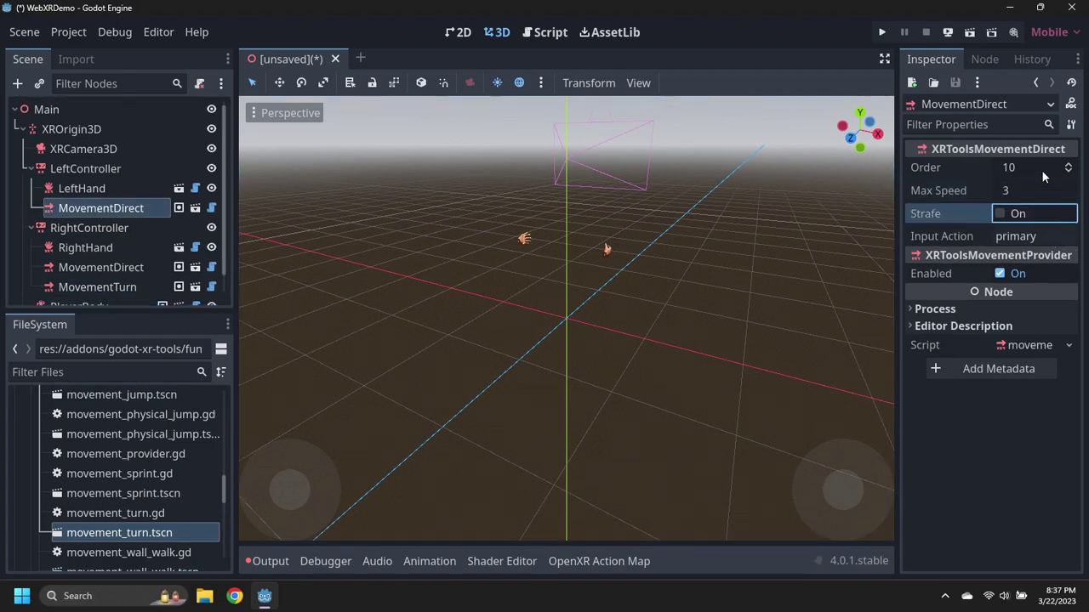
{"action": "left_click", "coordinate": [1014, 214]}
{"action": "left_click", "coordinate": [1049, 240]}
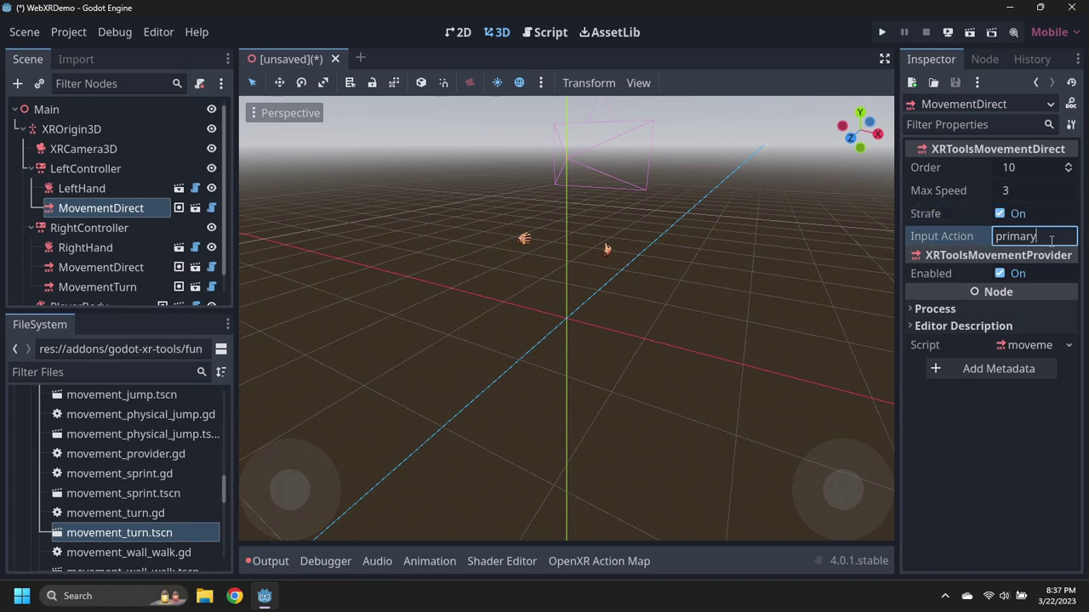
{"action": "key", "text": "BackSpace"}
{"action": "key", "text": "BackSpace"}
{"action": "key", "text": "BackSpace"}
{"action": "key", "text": "BackSpace"}
{"action": "key", "text": "BackSpace"}
{"action": "key", "text": "BackSpace"}
{"action": "key", "text": "Return"}
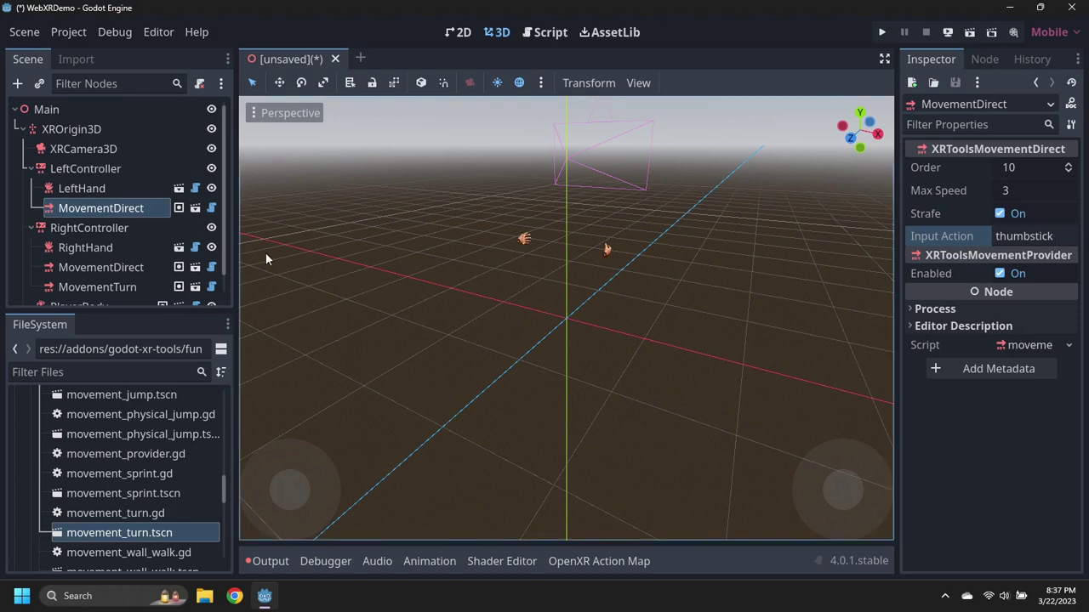
Set RightController's MovementDirect to Max Speed 3 with thumbstick as input action.
{"action": "left_click", "coordinate": [120, 268]}
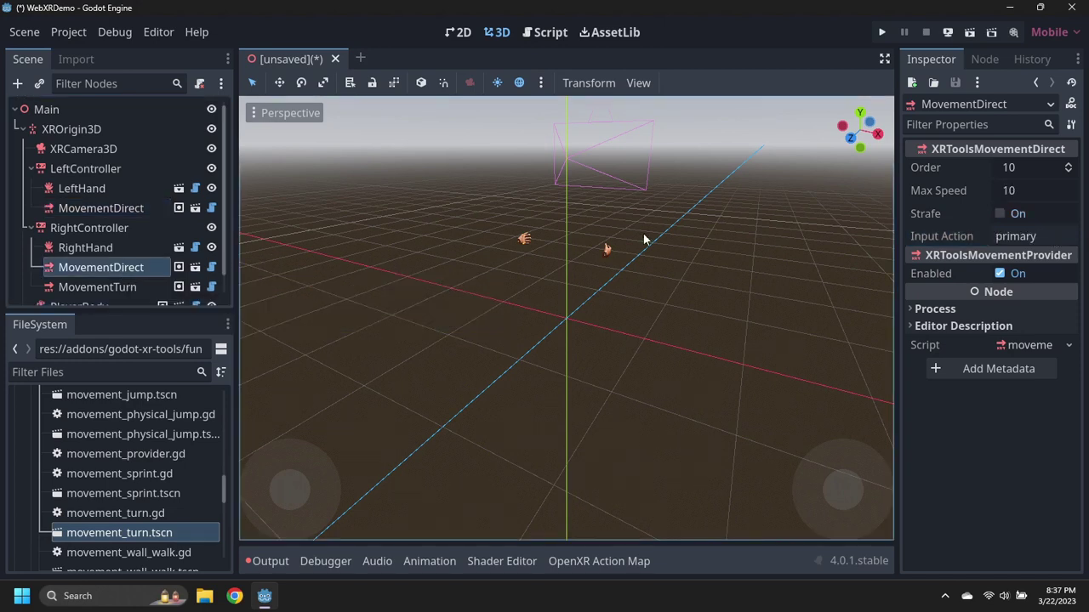
{"action": "left_click", "coordinate": [1040, 190]}
{"action": "type", "text": "3"}
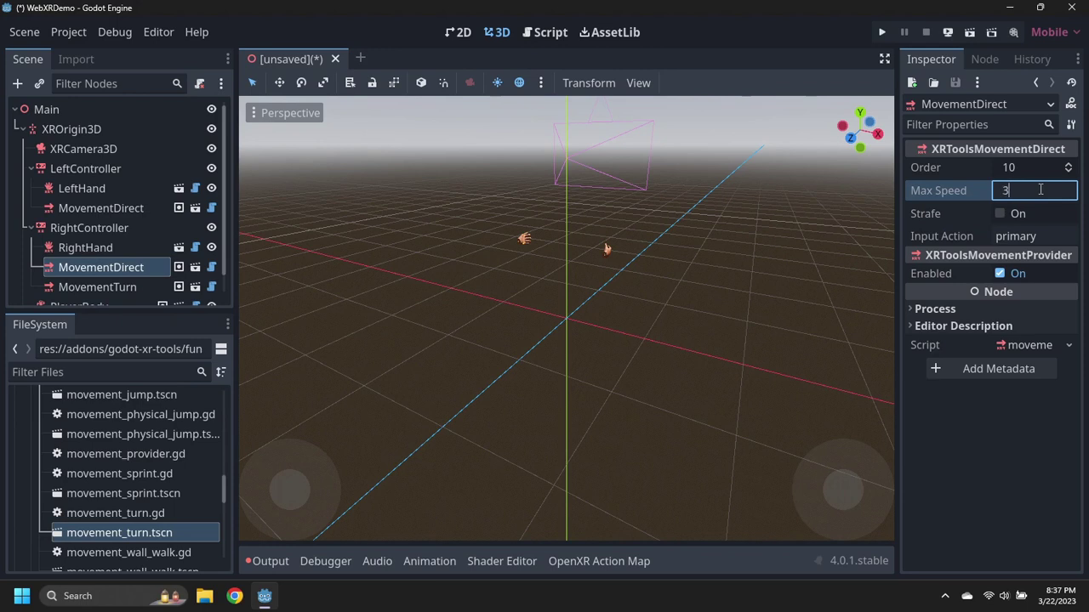
{"action": "left_click", "coordinate": [1053, 235]}
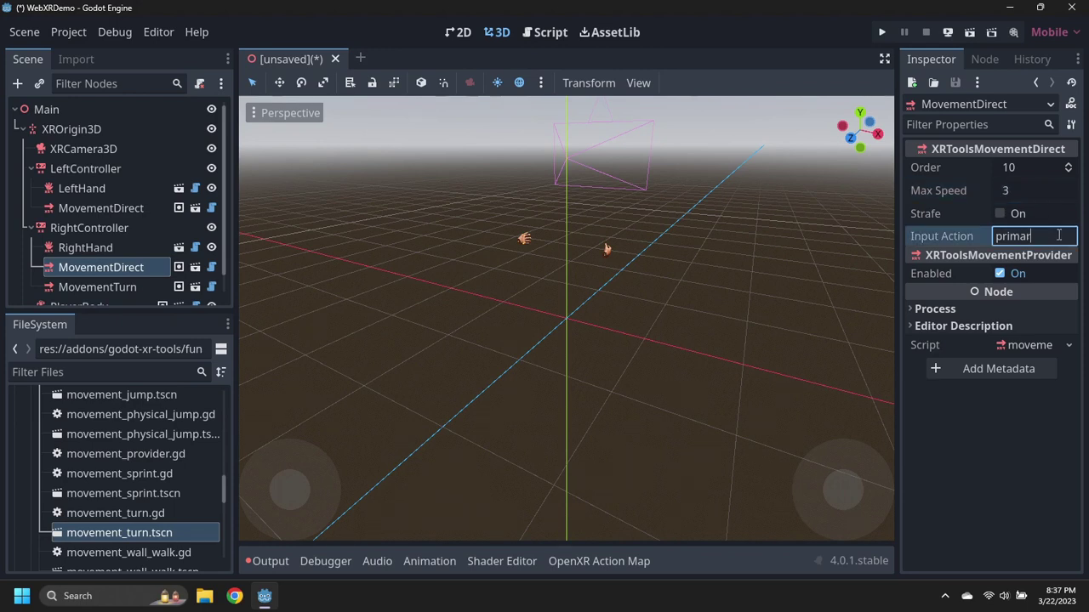
{"action": "key", "text": "BackSpace"}
{"action": "key", "text": "BackSpace"}
{"action": "key", "text": "BackSpace"}
{"action": "key", "text": "BackSpace"}
{"action": "key", "text": "BackSpace"}
{"action": "key", "text": "BackSpace"}
{"action": "key", "text": "Return"}
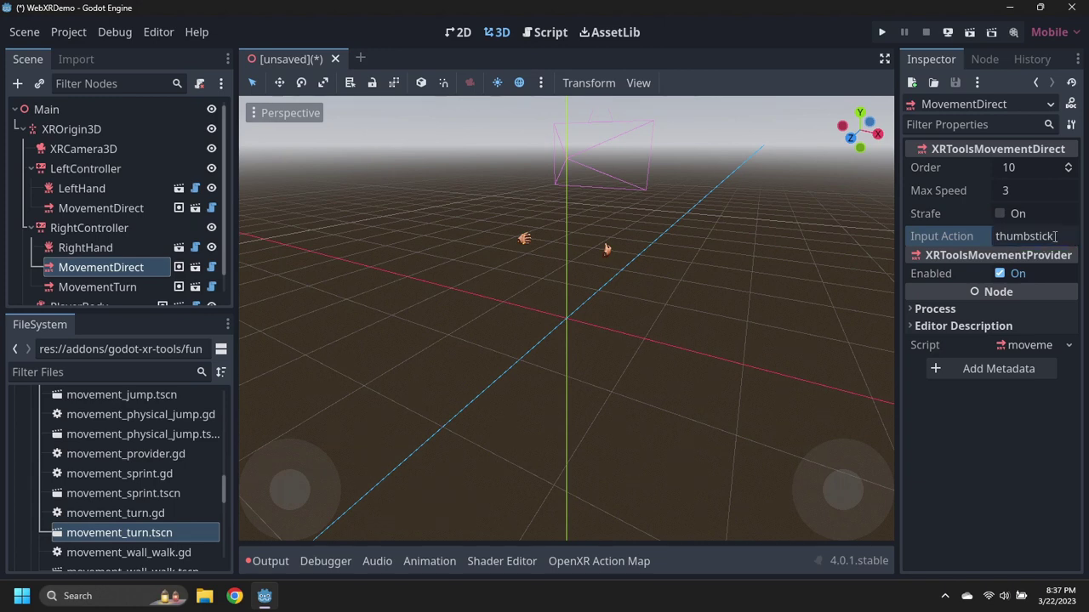
{"action": "left_click", "coordinate": [115, 287]}
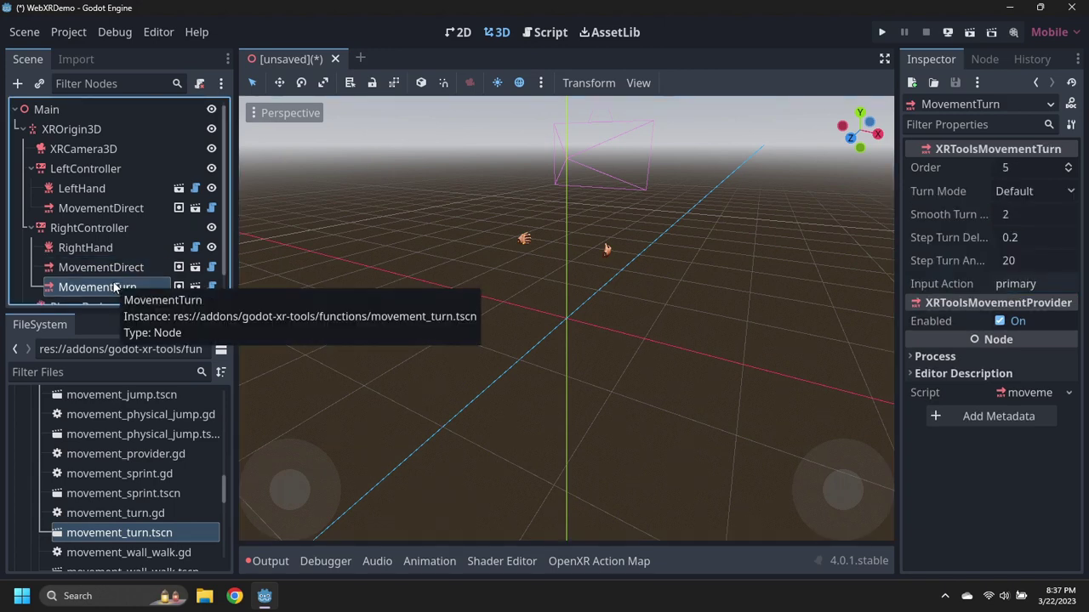
Change MovementTurn's input action from primary to thumbstick, then collapse the controller and XROrigin3D branches.
{"action": "left_click", "coordinate": [1057, 284]}
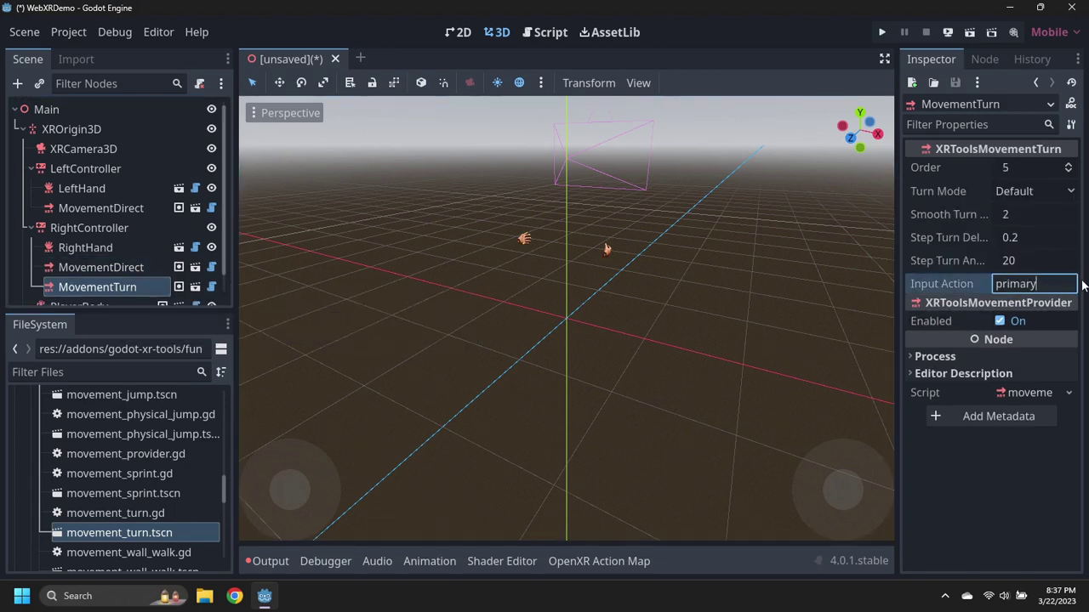
{"action": "key", "text": "BackSpace"}
{"action": "key", "text": "BackSpace"}
{"action": "key", "text": "BackSpace"}
{"action": "key", "text": "BackSpace"}
{"action": "key", "text": "BackSpace"}
{"action": "key", "text": "BackSpace"}
{"action": "type", "text": "thumbstick"}
{"action": "key", "text": "Return"}
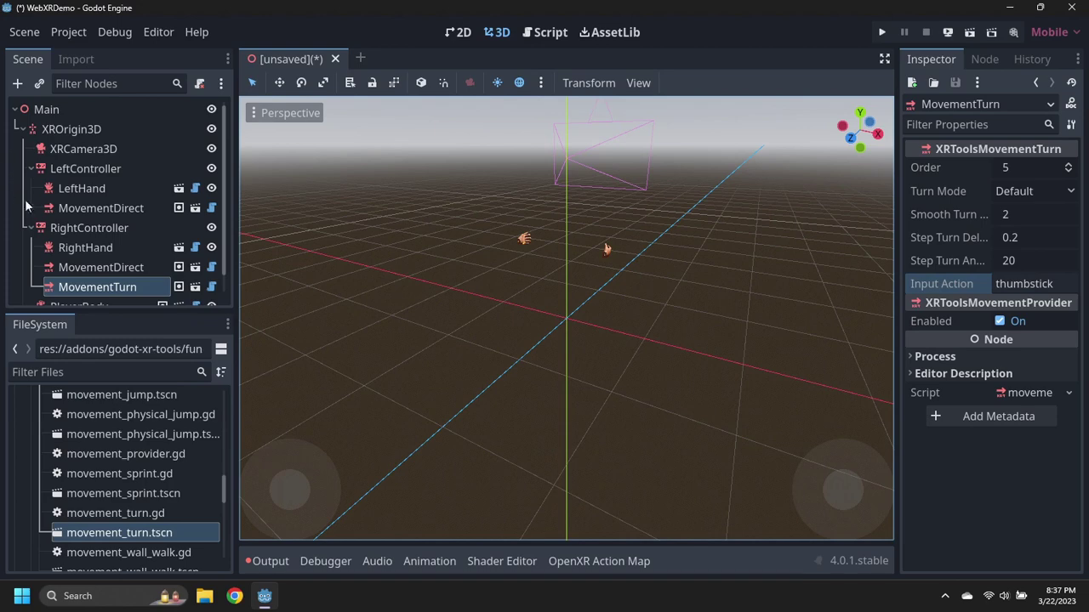
{"action": "left_click", "coordinate": [33, 227]}
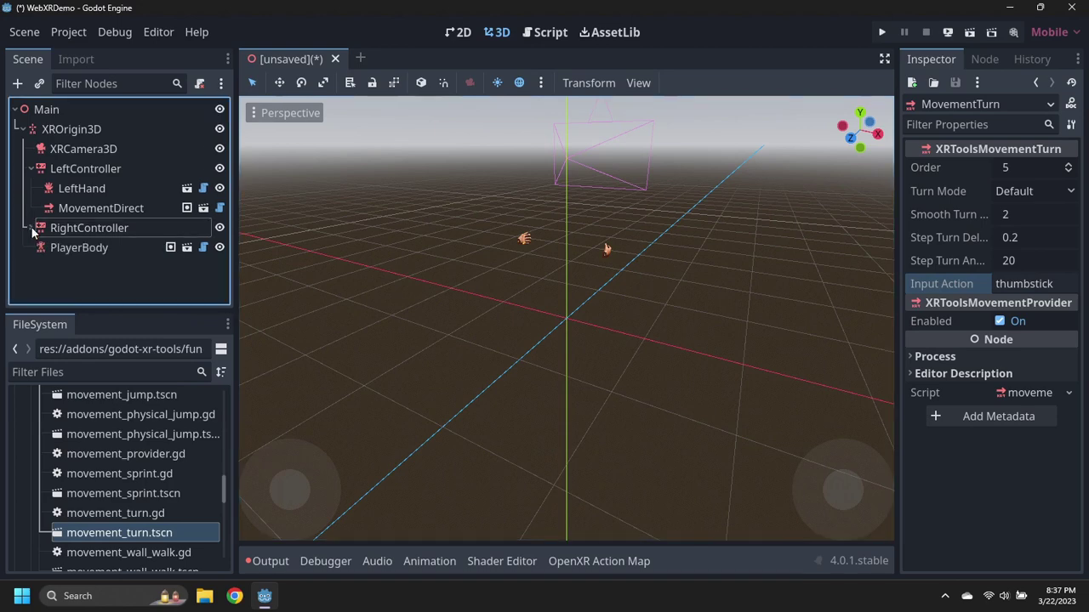
{"action": "left_click", "coordinate": [32, 169]}
{"action": "left_click", "coordinate": [22, 128]}
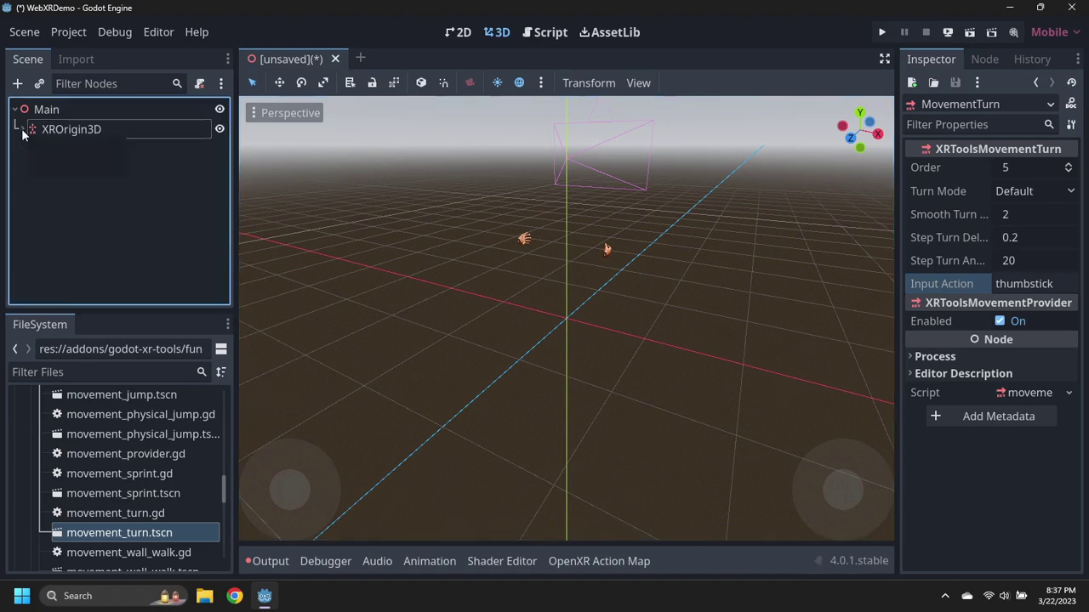
Add a StaticBody3D child under Main and rename it Ground.
{"action": "left_click", "coordinate": [44, 111]}
{"action": "right_click", "coordinate": [45, 111]}
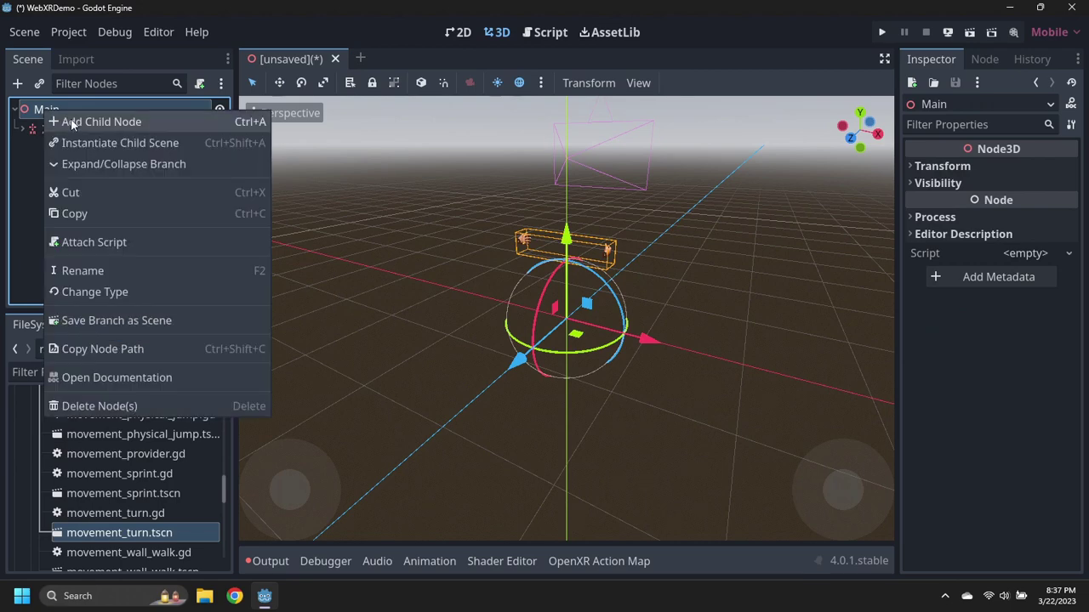
{"action": "left_click", "coordinate": [76, 121]}
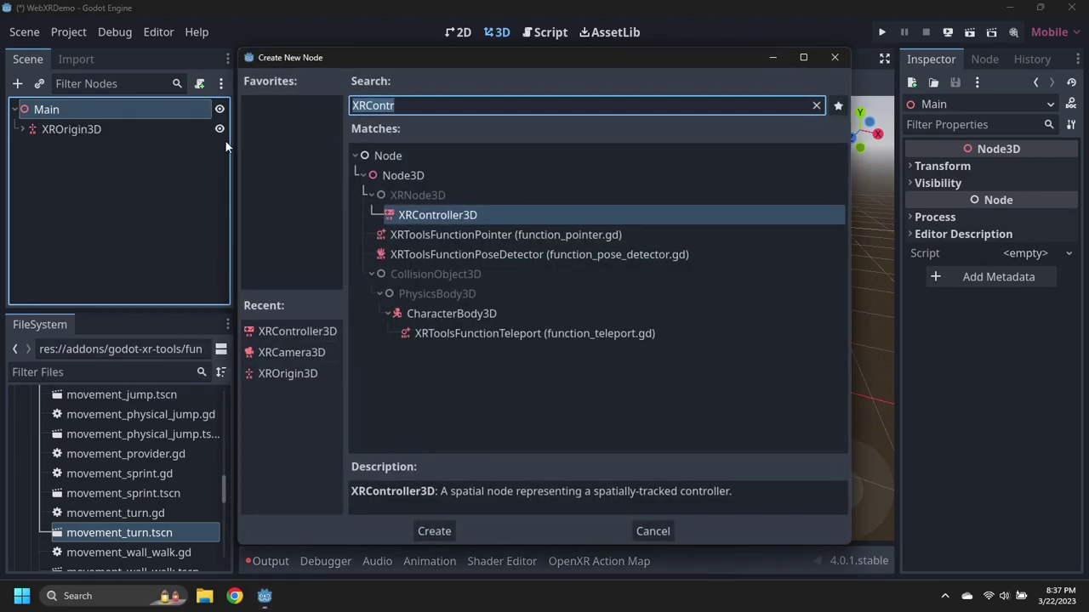
{"action": "type", "text": "static"}
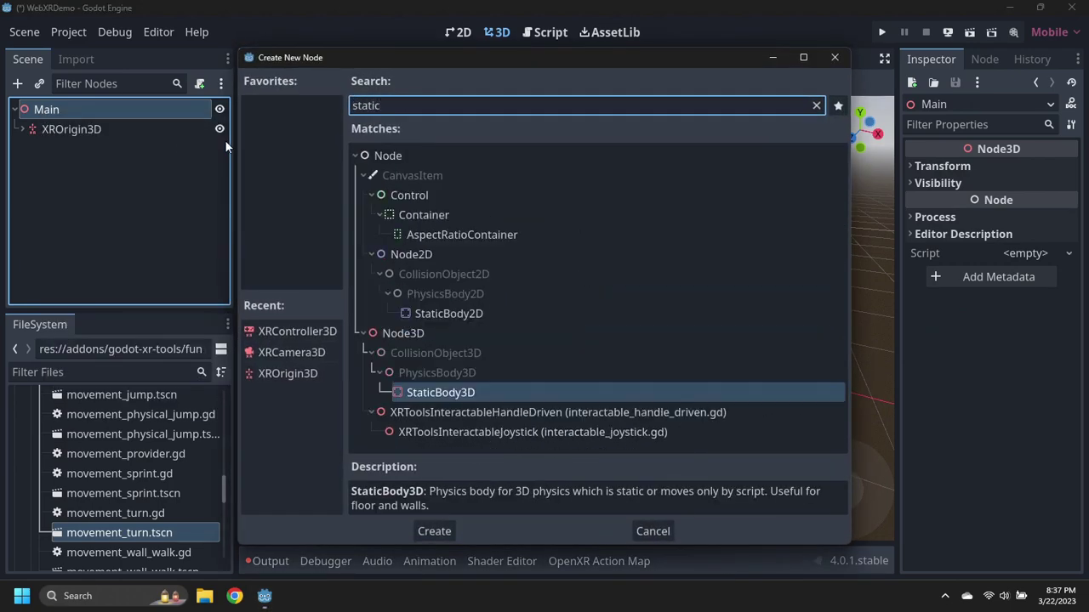
{"action": "key", "text": "Return"}
{"action": "double_click", "coordinate": [82, 155]}
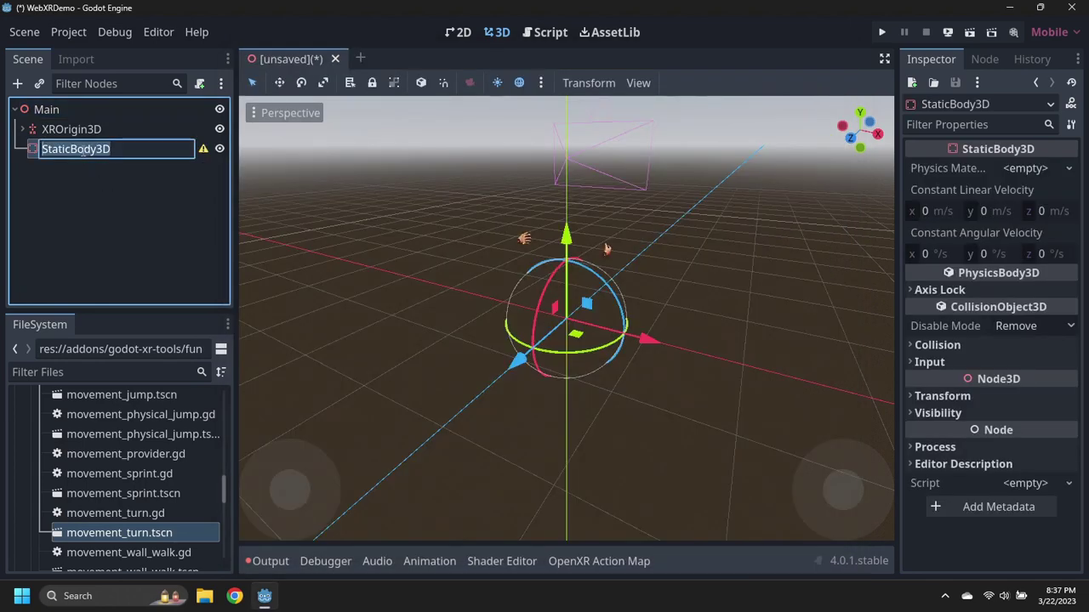
{"action": "type", "text": "Ground"}
{"action": "key", "text": "Return"}
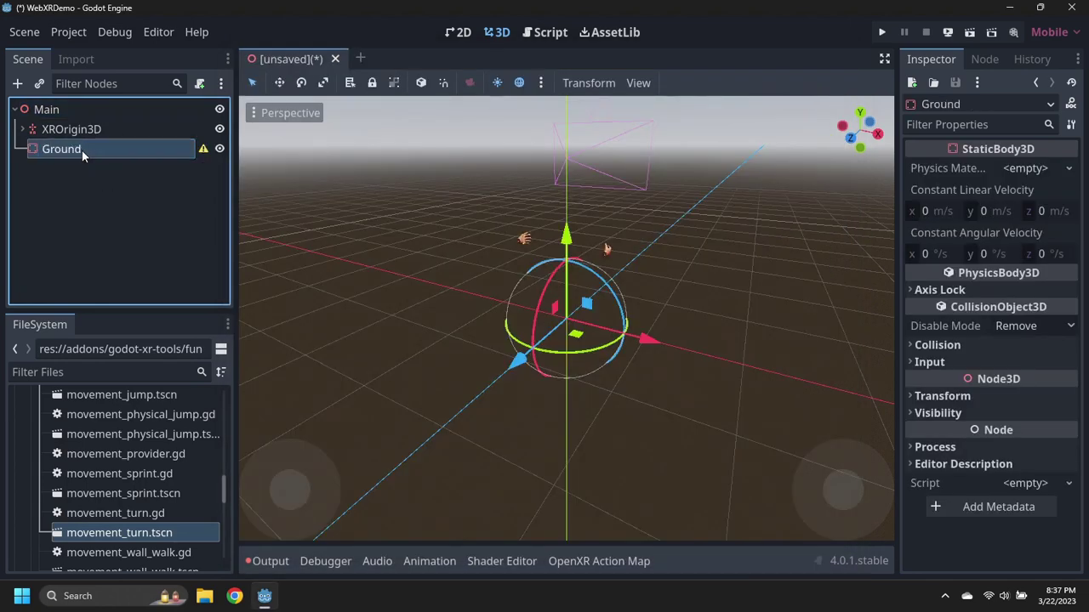
{"action": "right_click", "coordinate": [77, 152]}
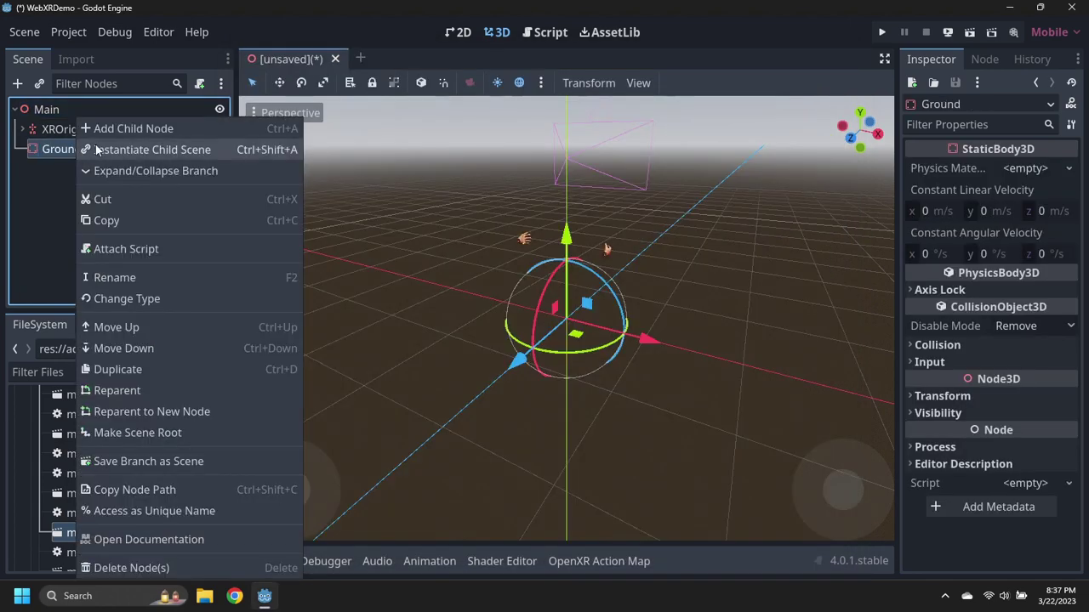
Add a MeshInstance3D child under Ground.
{"action": "left_click", "coordinate": [138, 130]}
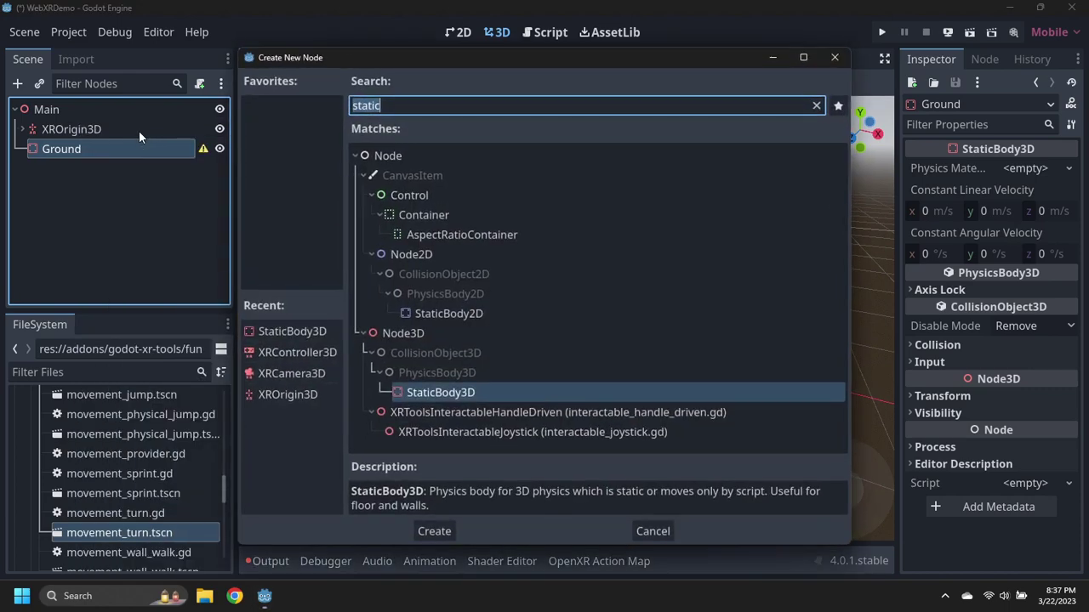
{"action": "type", "text": "MeshInst"}
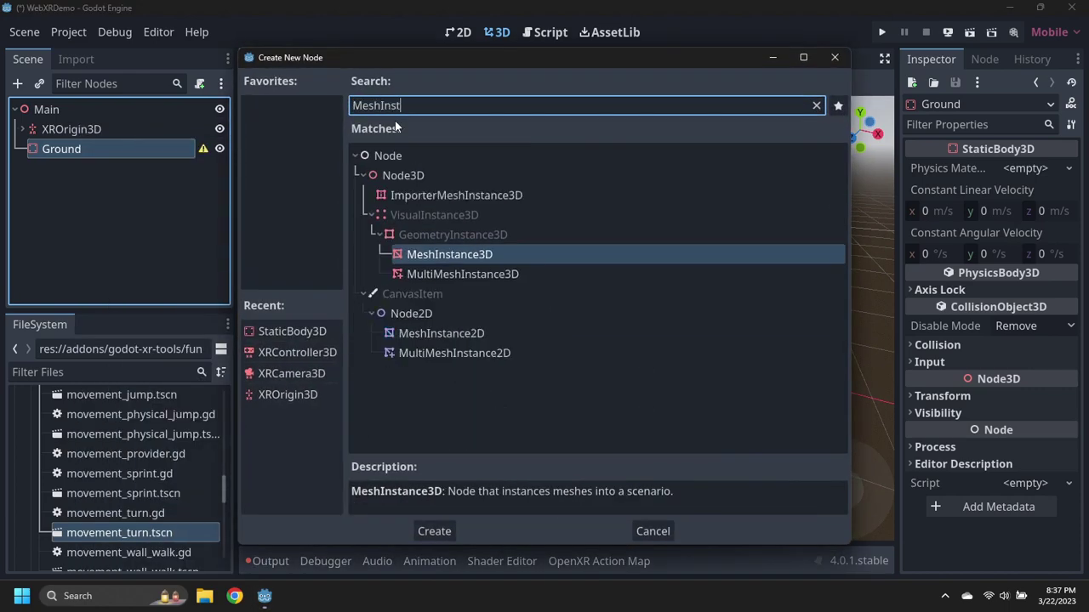
{"action": "key", "text": "Return"}
Give the mesh instance a new PlaneMesh sized 100 × 100 m and zoom out to see it.
{"action": "left_click", "coordinate": [1068, 169]}
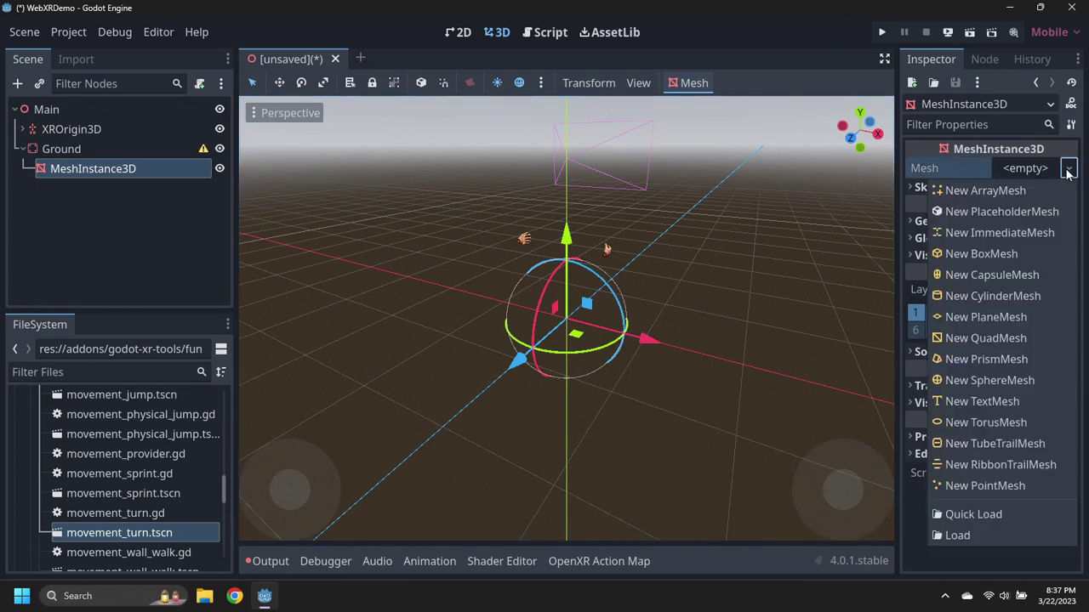
{"action": "left_click", "coordinate": [990, 318]}
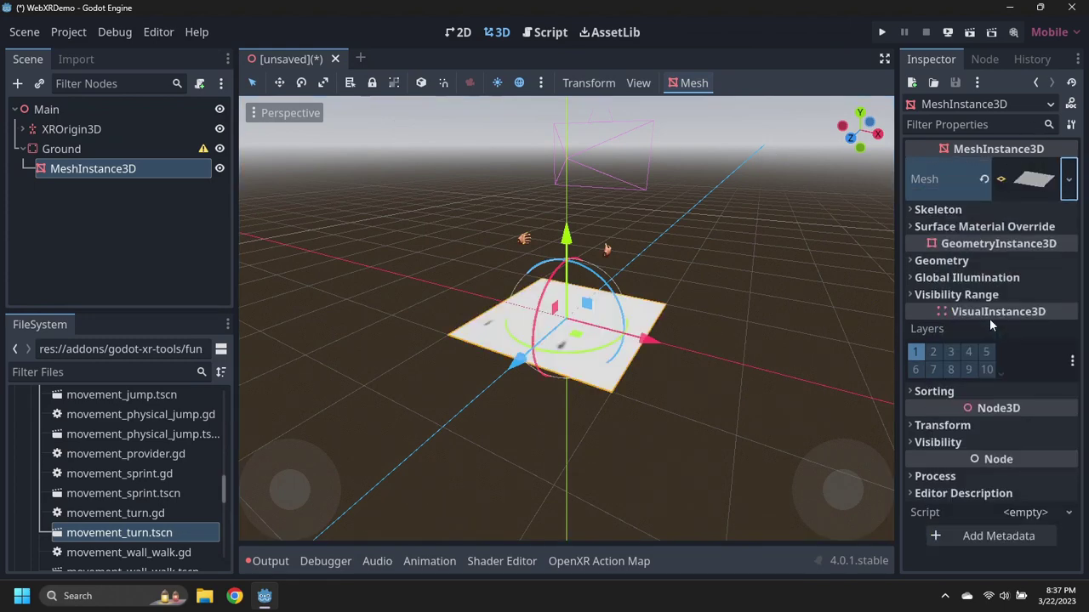
{"action": "left_click", "coordinate": [1029, 183]}
{"action": "left_click", "coordinate": [1020, 315]}
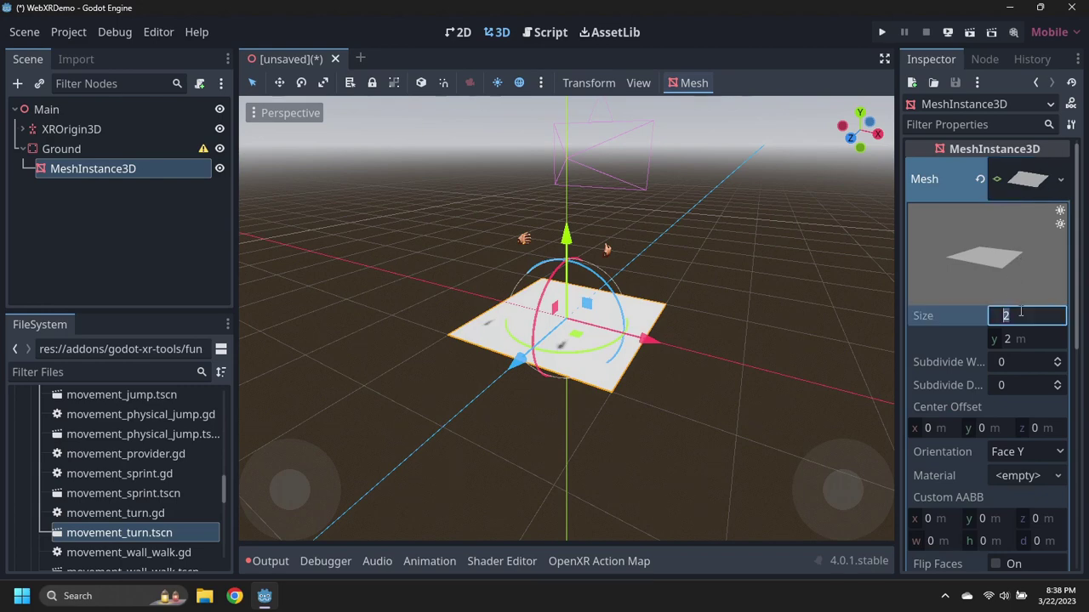
{"action": "type", "text": "100"}
{"action": "key", "text": "Tab"}
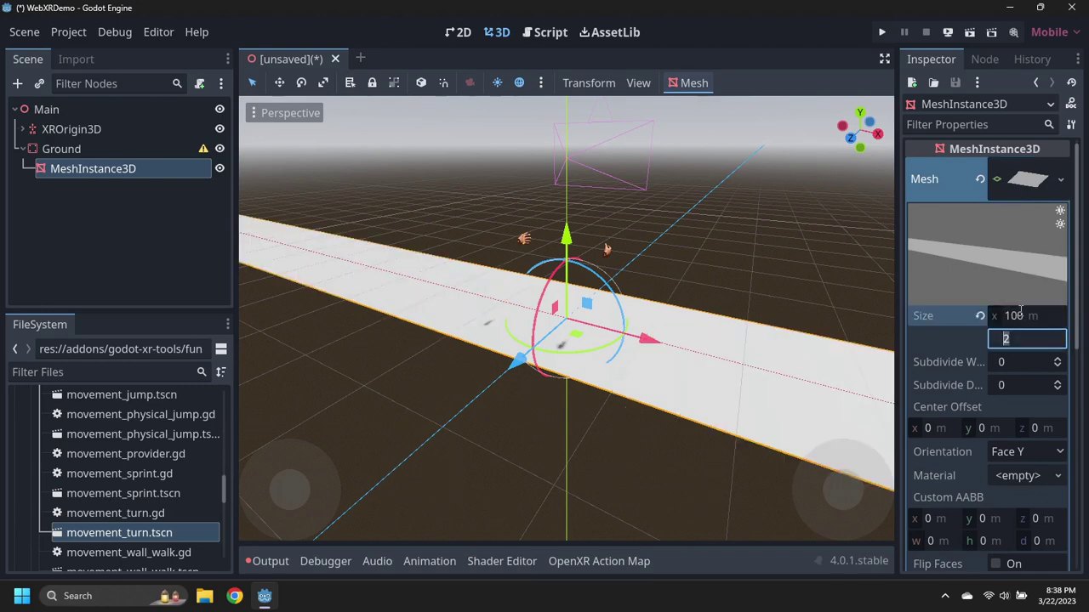
{"action": "type", "text": "100"}
{"action": "key", "text": "Tab"}
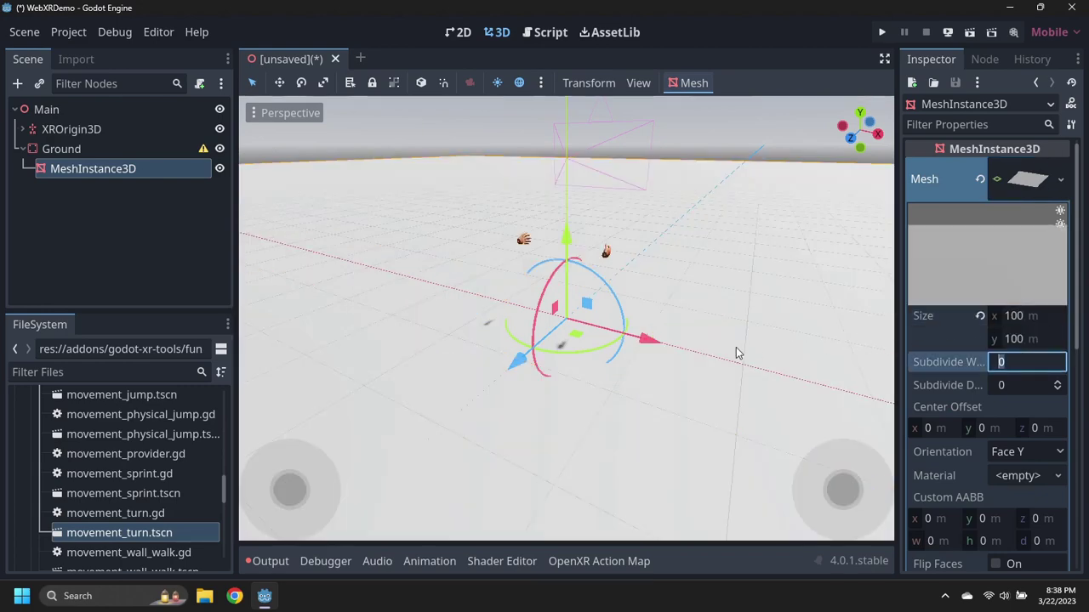
{"action": "scroll", "coordinate": [547, 319], "scroll_direction": "down", "scroll_amount": 4}
{"action": "scroll", "coordinate": [547, 318], "scroll_direction": "down", "scroll_amount": 10}
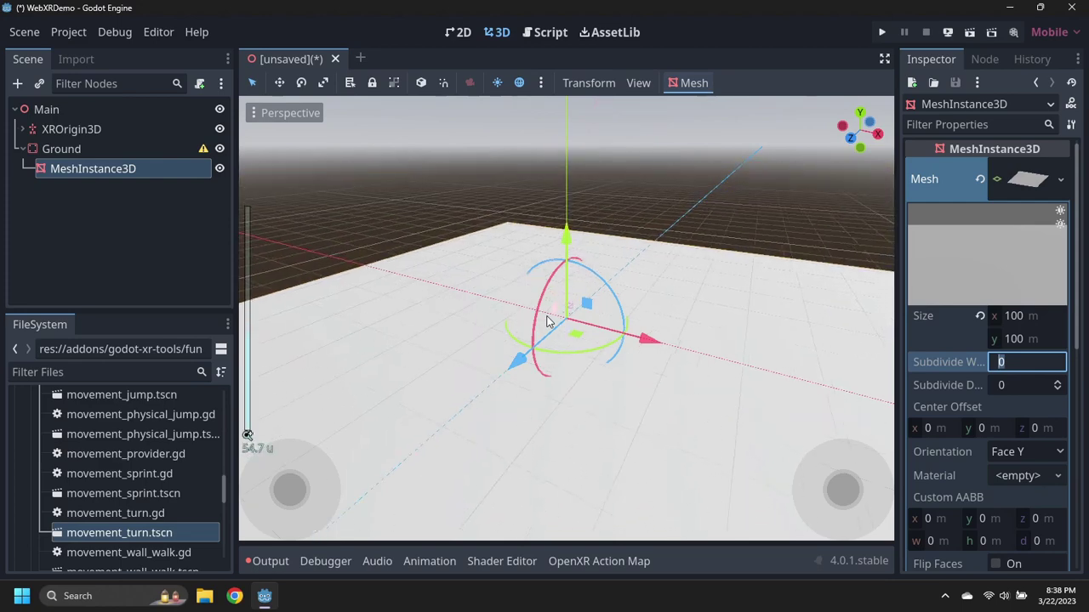
{"action": "middle_click_drag", "start_coordinate": [547, 318], "coordinate": [589, 308]}
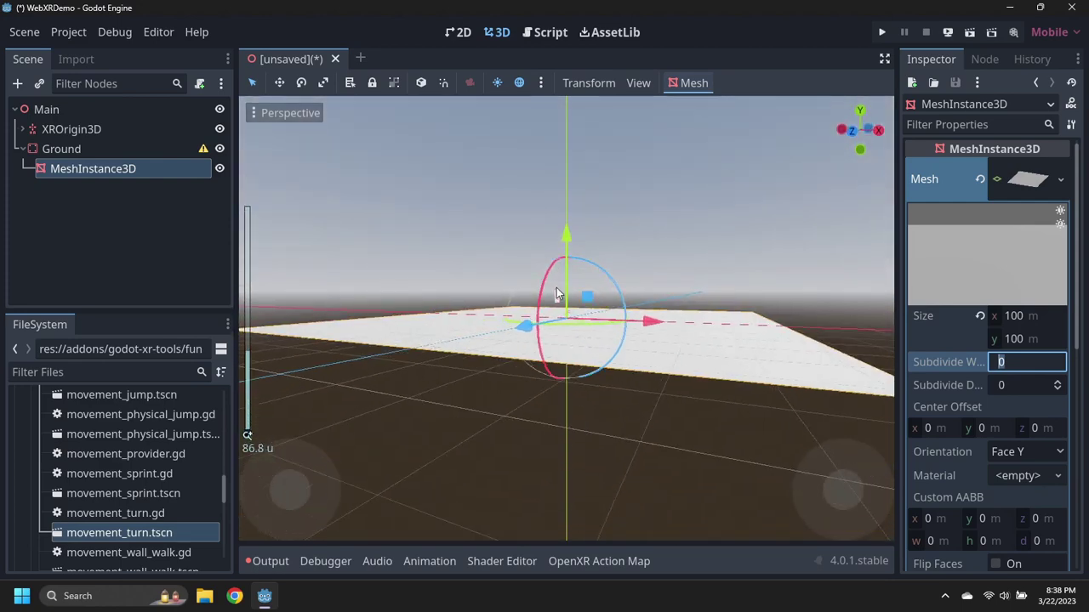
Add a CollisionShape3D child under Ground.
{"action": "right_click", "coordinate": [69, 150]}
{"action": "left_click", "coordinate": [118, 129]}
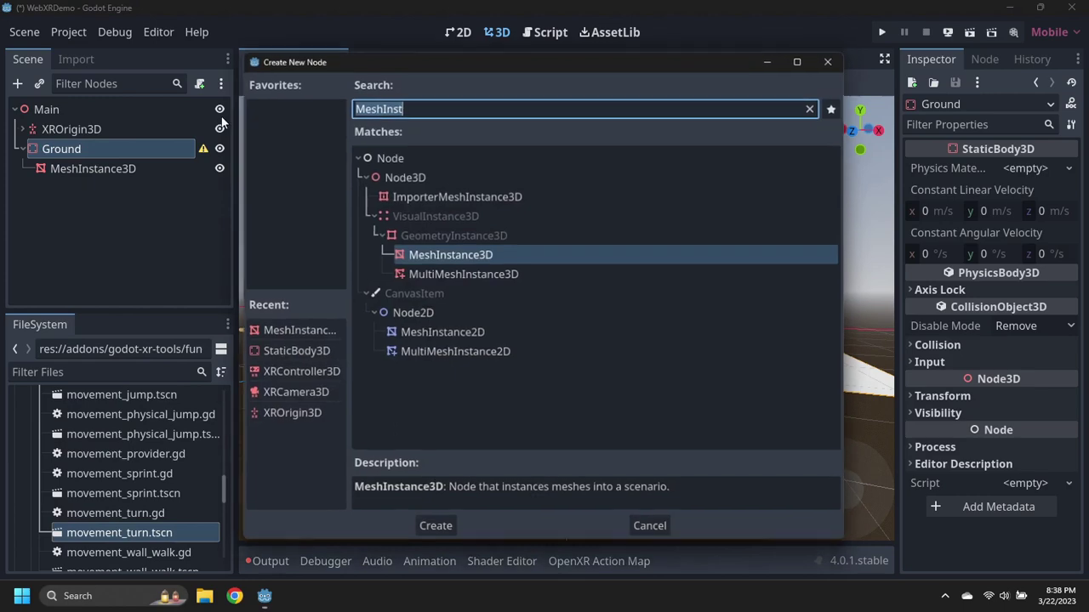
{"action": "type", "text": "Collision"}
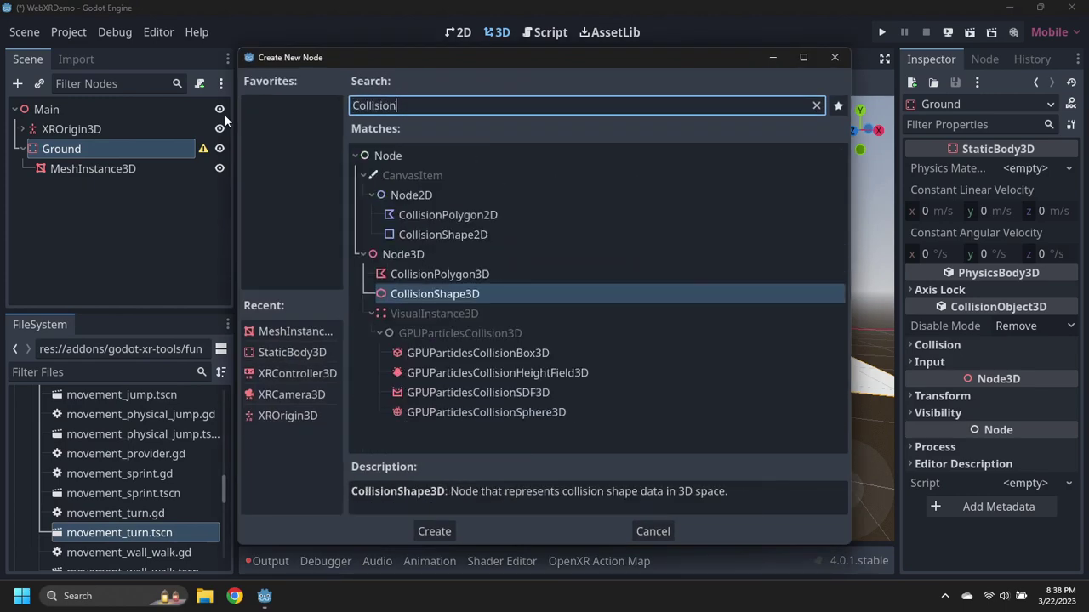
{"action": "key", "text": "Return"}
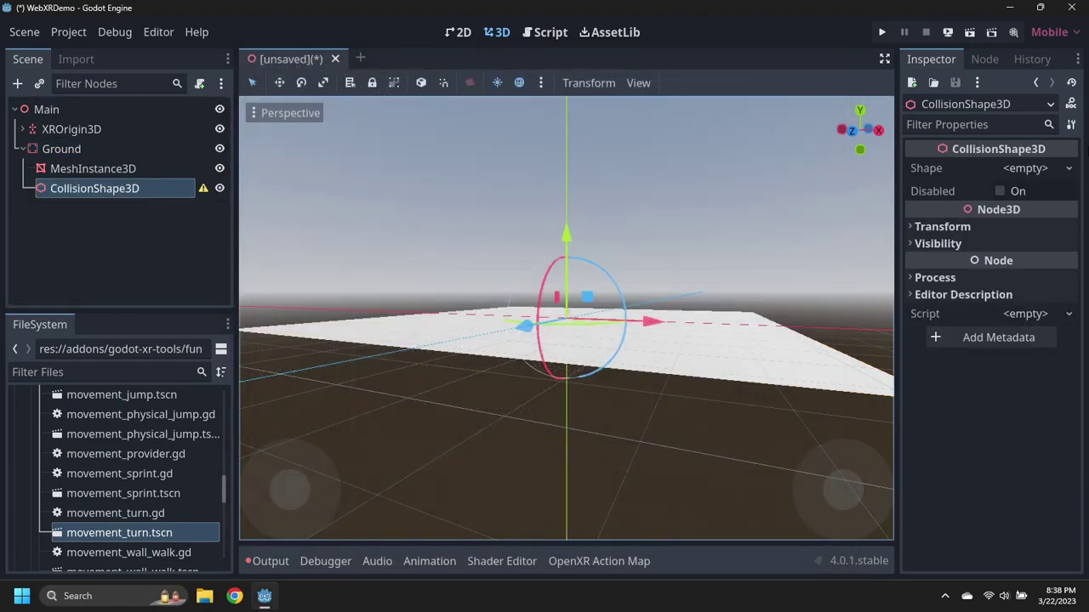
Assign it a new BoxShape3D sized 100 × 1 × 100 m.
{"action": "left_click", "coordinate": [1069, 169]}
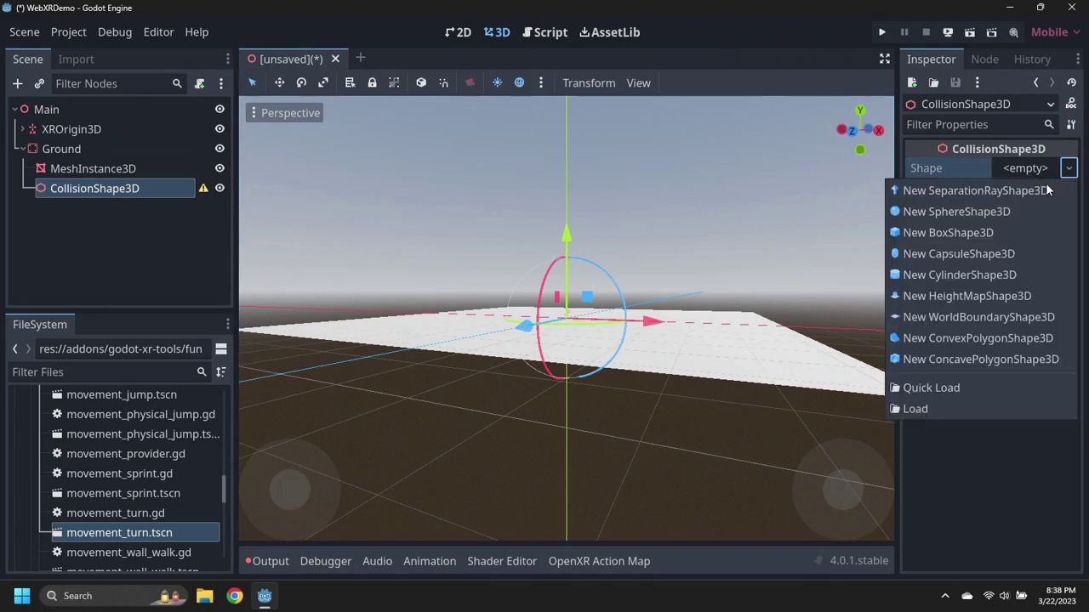
{"action": "left_click", "coordinate": [995, 225]}
{"action": "left_click", "coordinate": [1025, 169]}
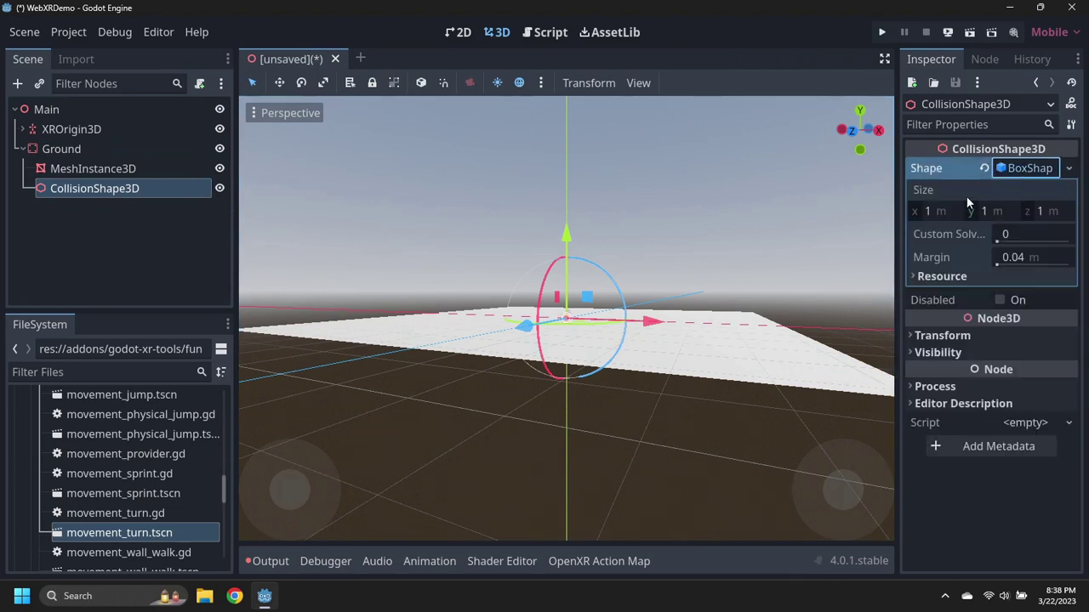
{"action": "left_click", "coordinate": [943, 213]}
{"action": "type", "text": "100"}
{"action": "key", "text": "Tab"}
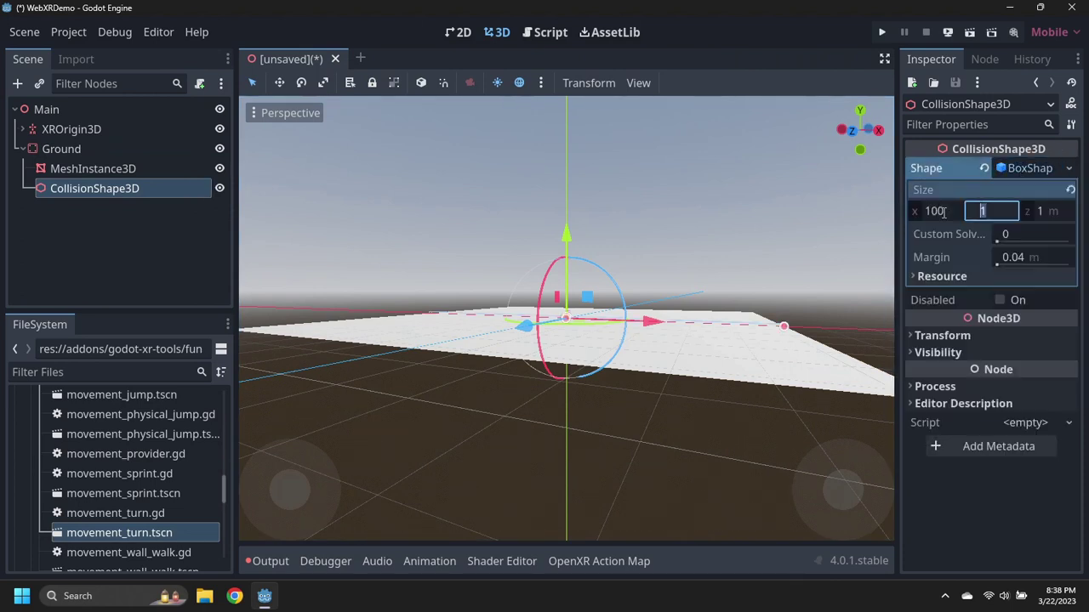
{"action": "key", "text": "Tab"}
{"action": "type", "text": "100"}
{"action": "key", "text": "Tab"}
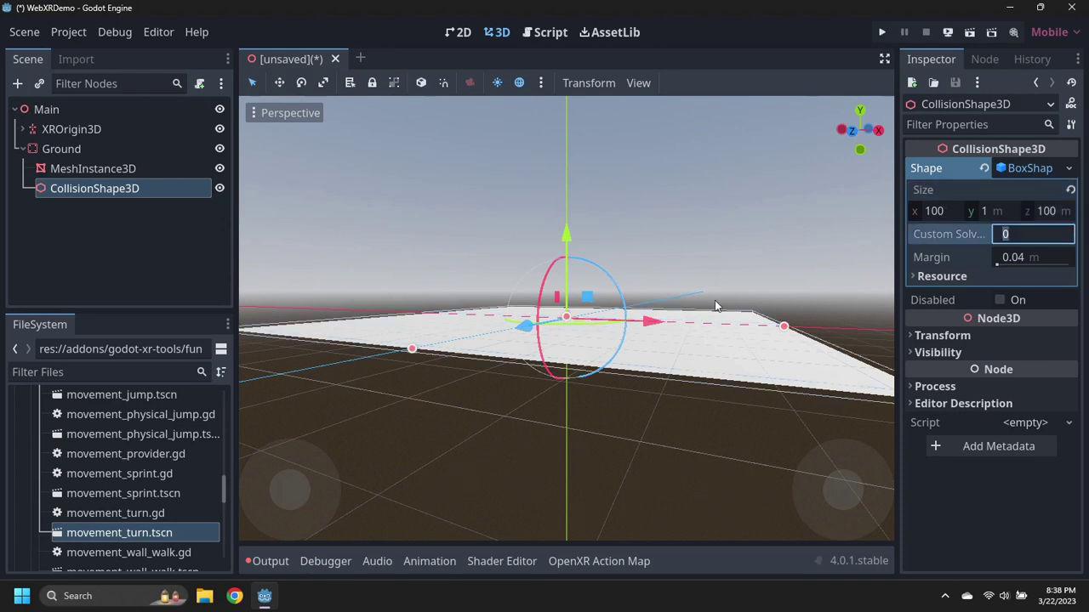
{"action": "scroll", "coordinate": [621, 338], "scroll_direction": "up", "scroll_amount": 5}
Lower the ground collision box about 0.4 m along Y, then orbit to check it sits below the plane.
{"action": "middle_click_drag", "start_coordinate": [621, 337], "coordinate": [606, 321]}
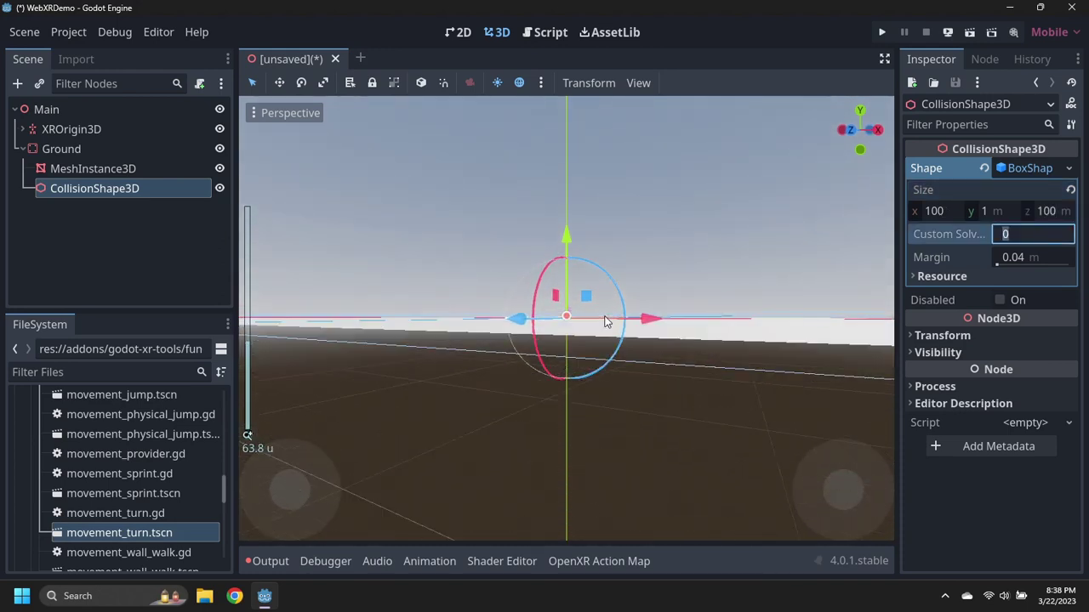
{"action": "left_click_drag", "start_coordinate": [561, 234], "coordinate": [561, 237]}
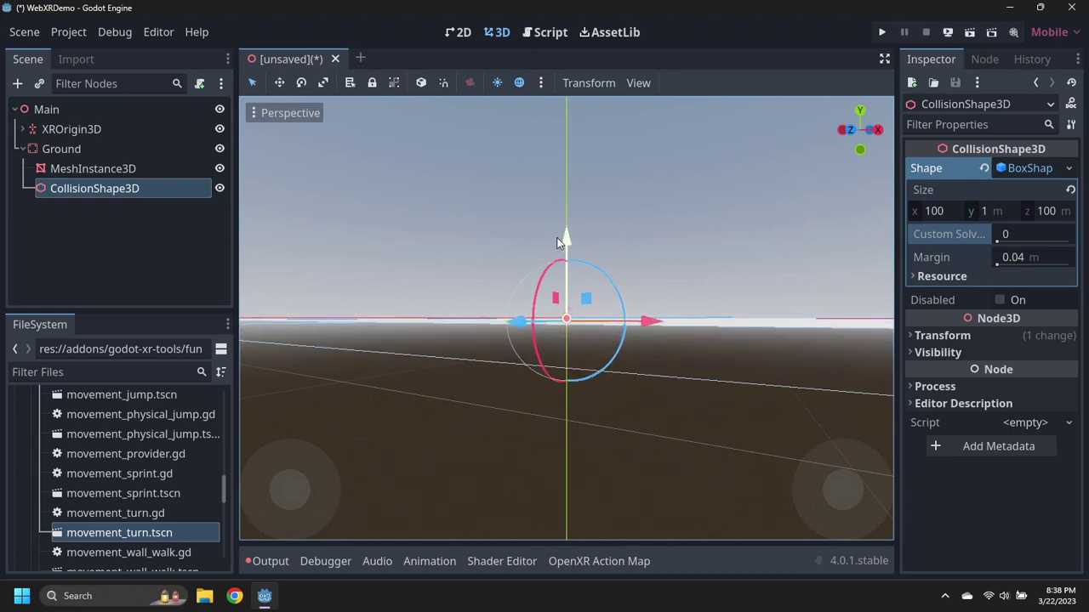
{"action": "scroll", "coordinate": [676, 240], "scroll_direction": "down", "scroll_amount": 4}
{"action": "scroll", "coordinate": [625, 259], "scroll_direction": "up", "scroll_amount": 2}
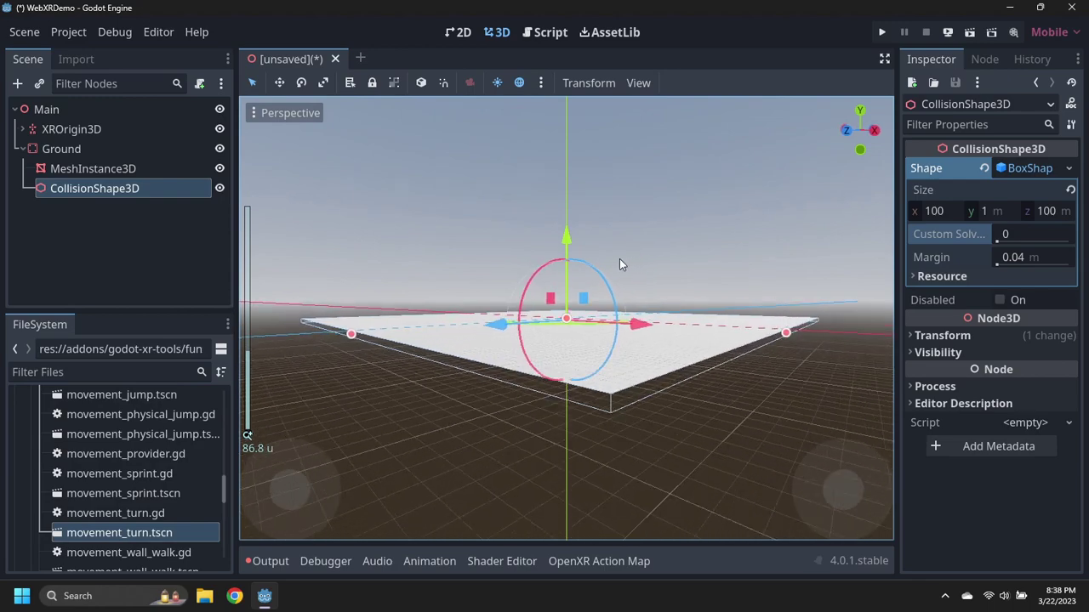
{"action": "scroll", "coordinate": [598, 256], "scroll_direction": "down", "scroll_amount": 2}
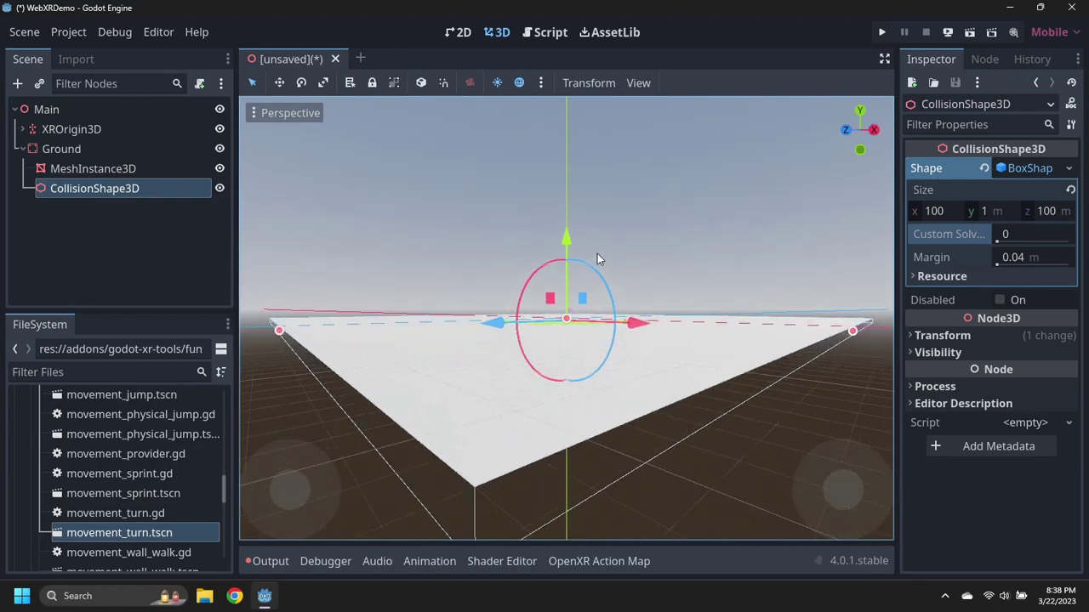
{"action": "middle_click_drag", "start_coordinate": [597, 254], "coordinate": [620, 343]}
{"action": "scroll", "coordinate": [620, 341], "scroll_direction": "up", "scroll_amount": 20}
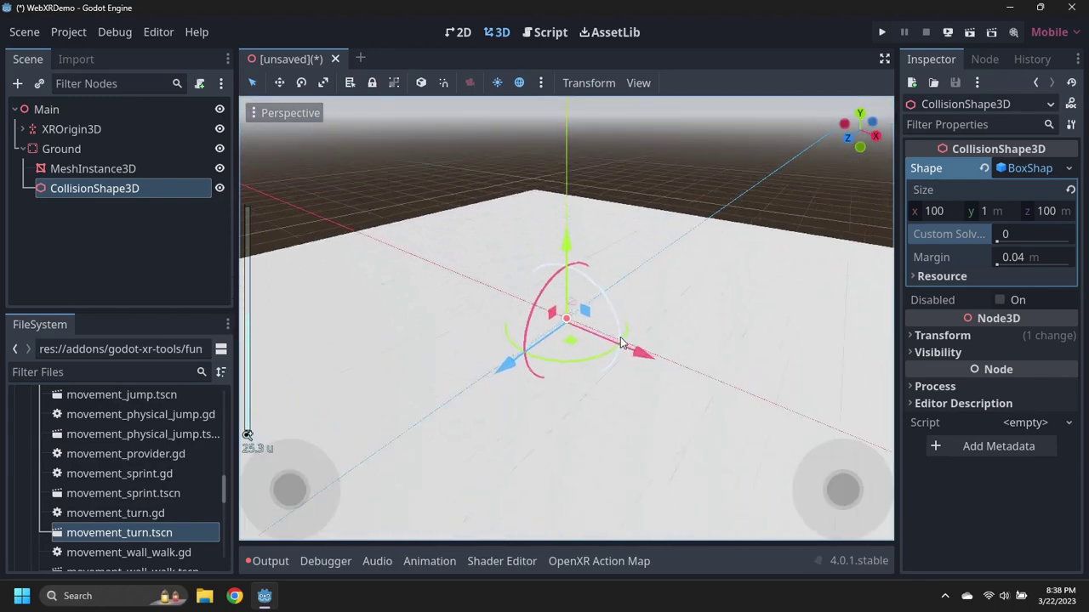
{"action": "middle_click_drag", "start_coordinate": [595, 329], "coordinate": [587, 306]}
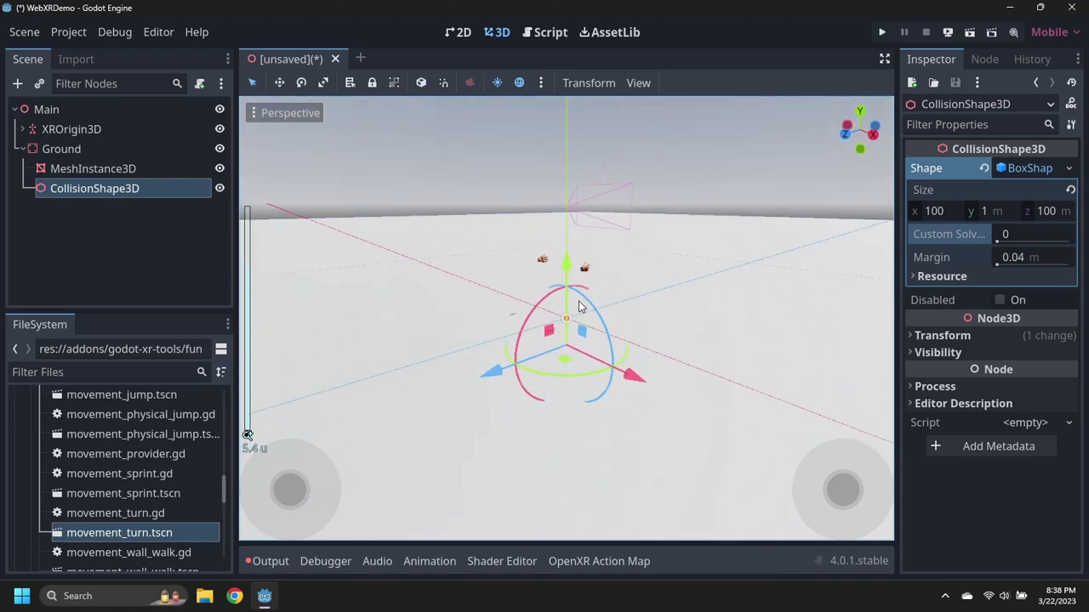
Give the ground plane a new StandardMaterial3D with a bright green albedo, 77ff68.
{"action": "left_click", "coordinate": [109, 171]}
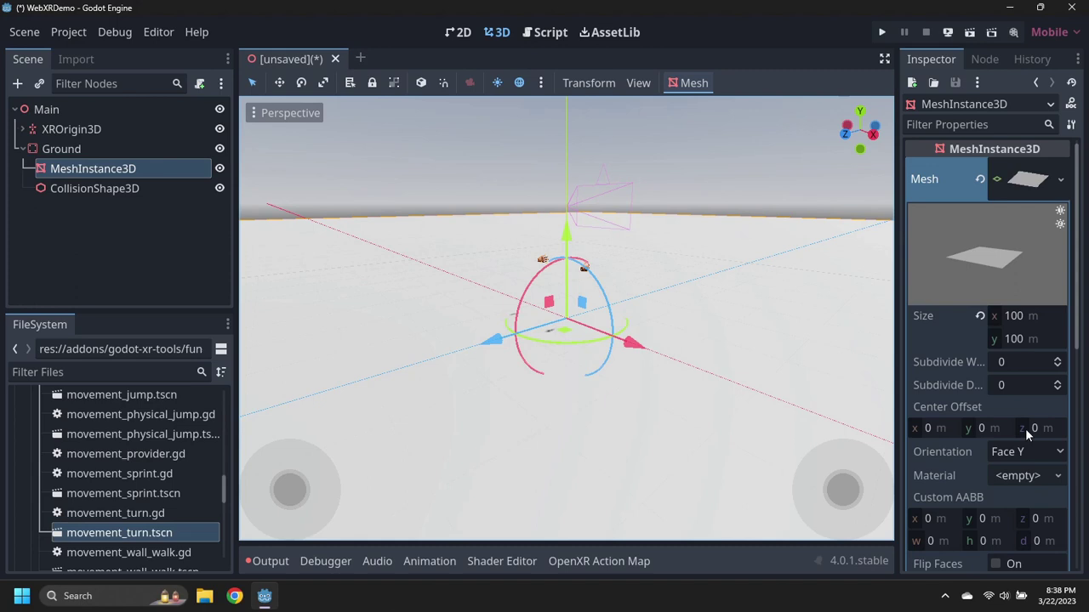
{"action": "left_click", "coordinate": [1035, 475]}
{"action": "left_click", "coordinate": [1035, 477]}
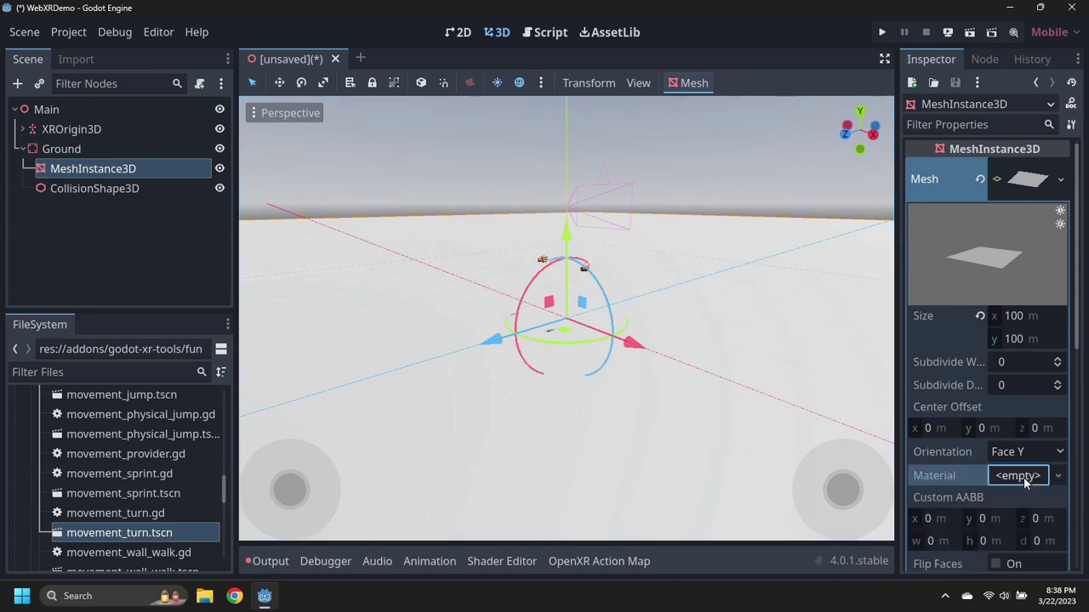
{"action": "left_click", "coordinate": [1025, 484]}
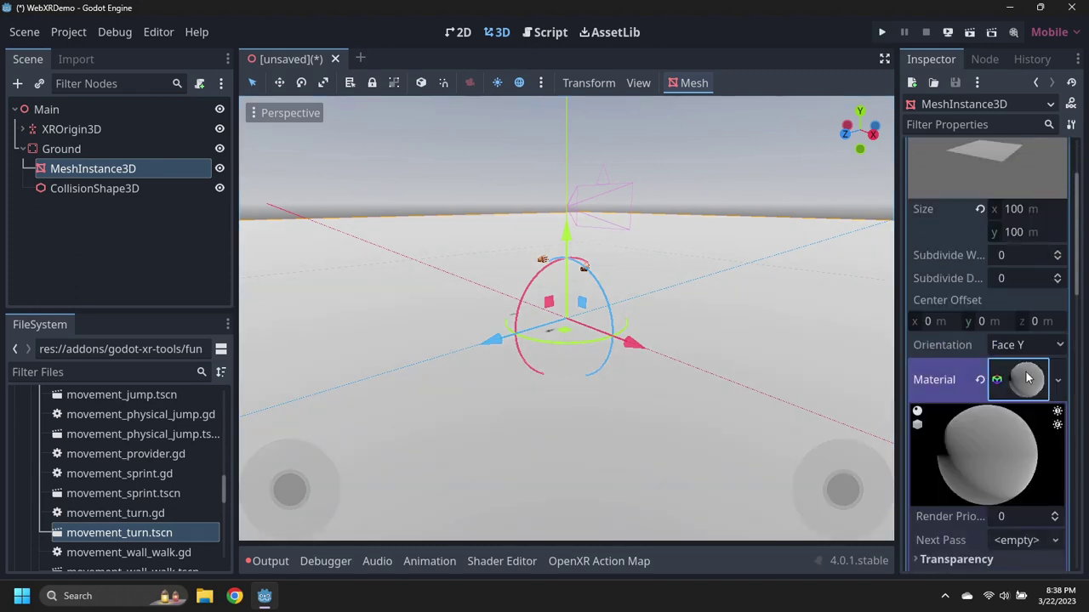
{"action": "scroll", "coordinate": [1018, 493], "scroll_direction": "down", "scroll_amount": 3}
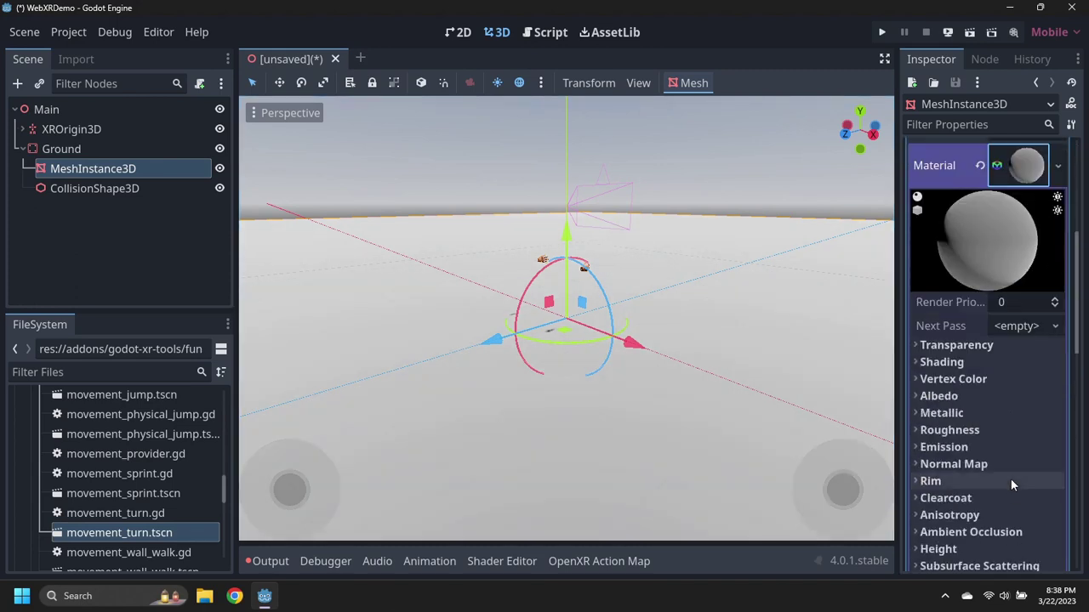
{"action": "left_click", "coordinate": [916, 395]}
{"action": "left_click", "coordinate": [1027, 415]}
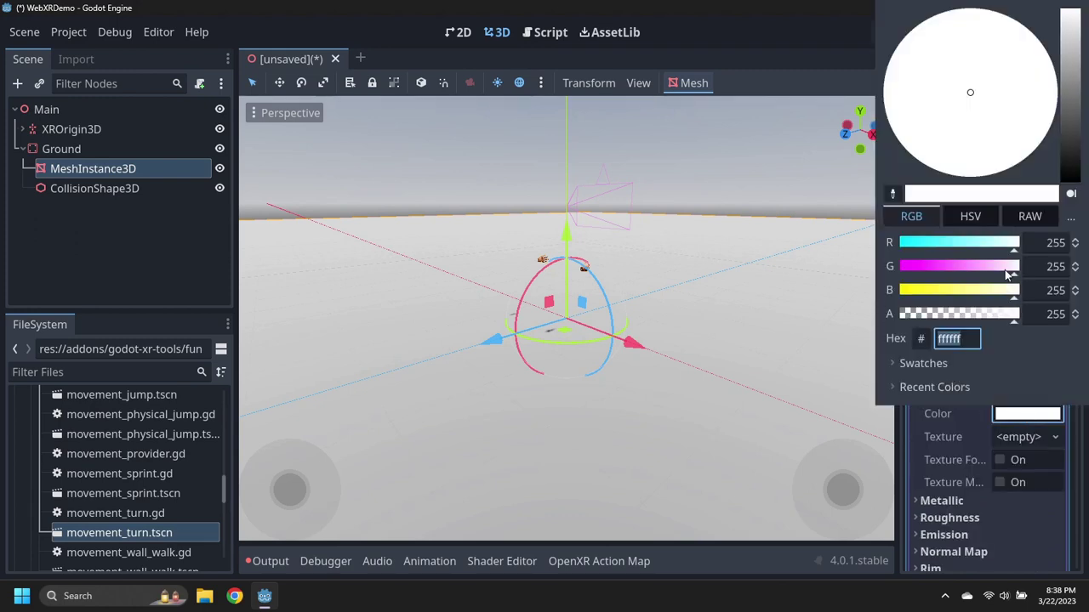
{"action": "left_click_drag", "start_coordinate": [1002, 248], "coordinate": [955, 248]}
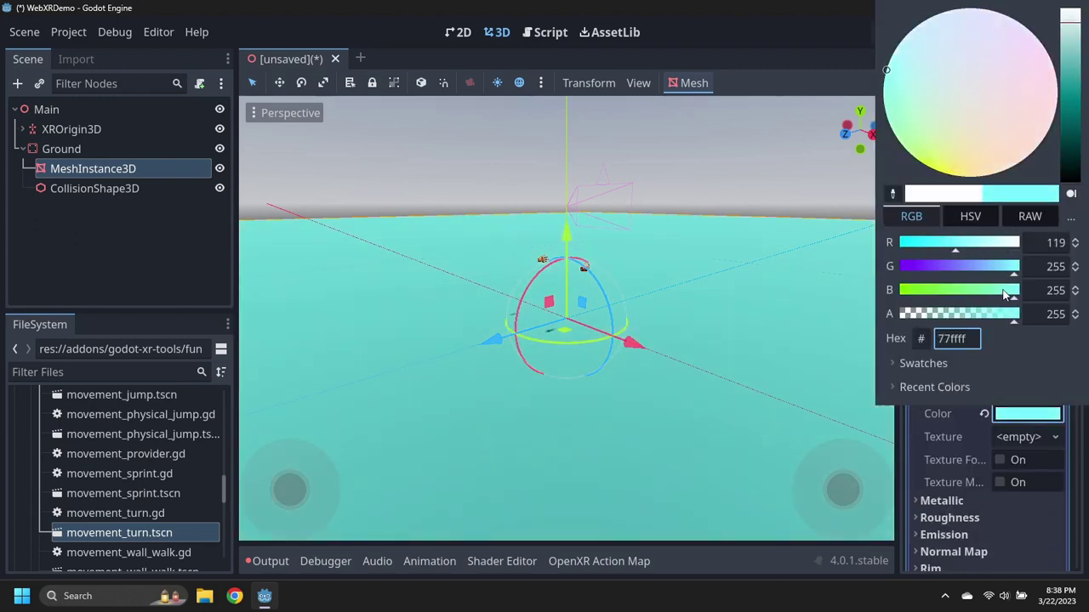
{"action": "left_click_drag", "start_coordinate": [1006, 295], "coordinate": [948, 294]}
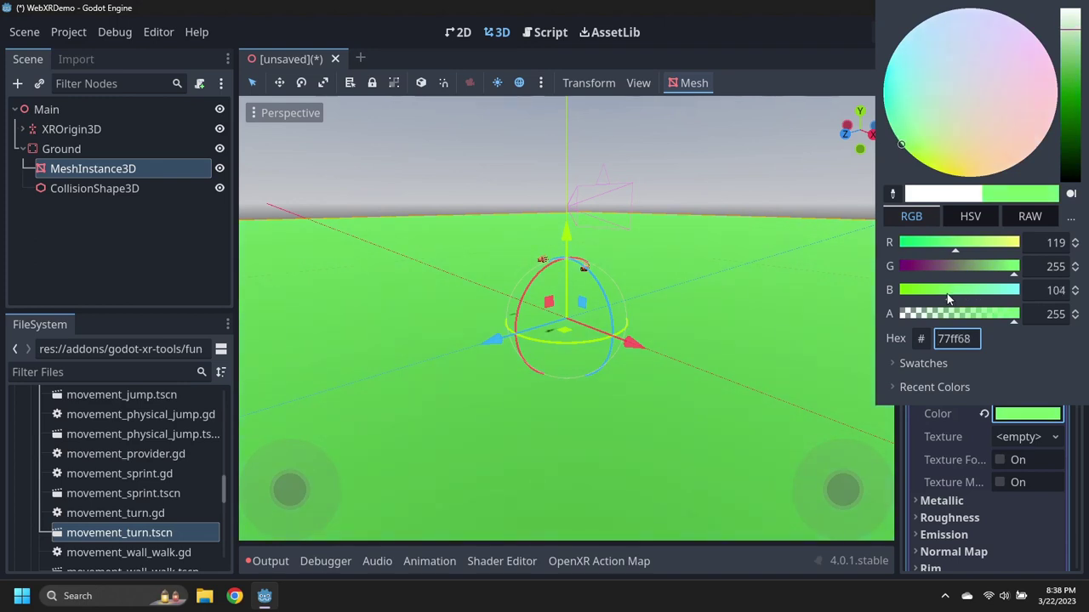
{"action": "left_click", "coordinate": [802, 278]}
{"action": "scroll", "coordinate": [747, 263], "scroll_direction": "down", "scroll_amount": 3}
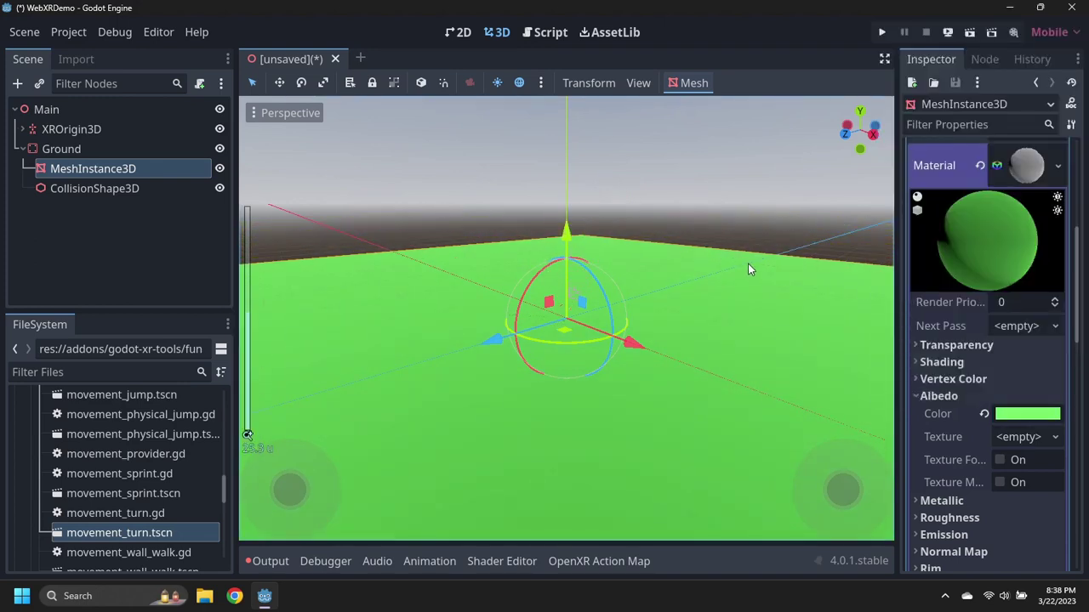
Collapse Ground, then add a StaticBody3D under Main and rename it Block.
{"action": "left_click", "coordinate": [21, 148]}
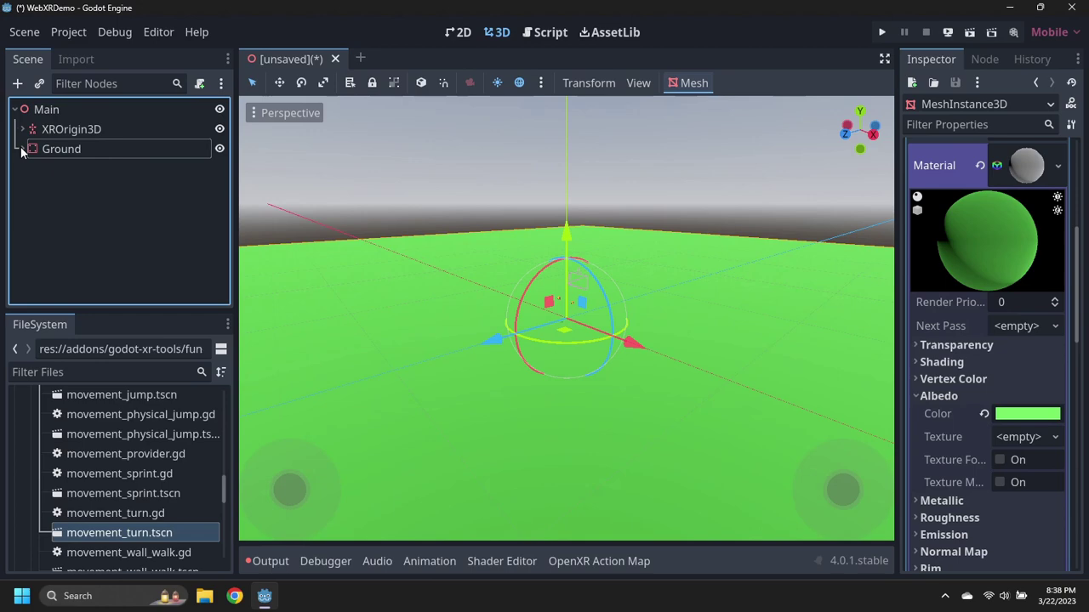
{"action": "right_click", "coordinate": [46, 113]}
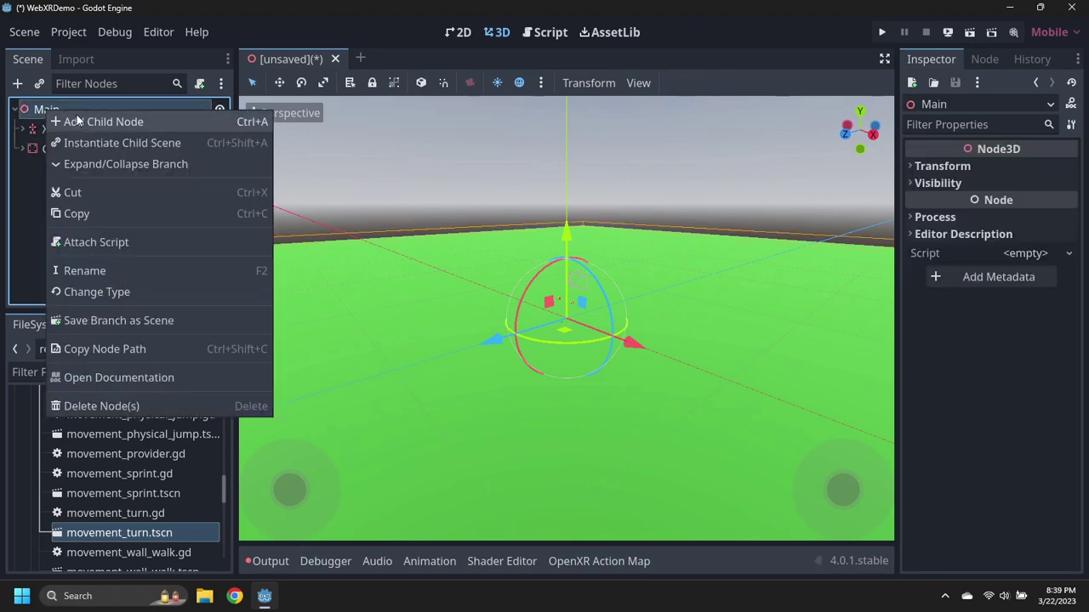
{"action": "left_click", "coordinate": [212, 120]}
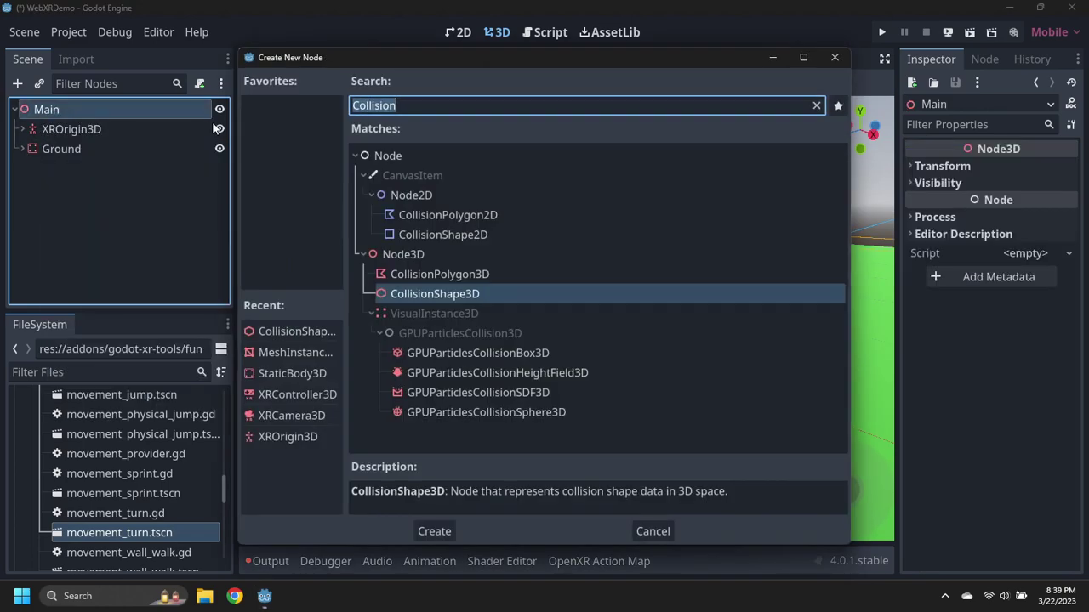
{"action": "type", "text": "Static"}
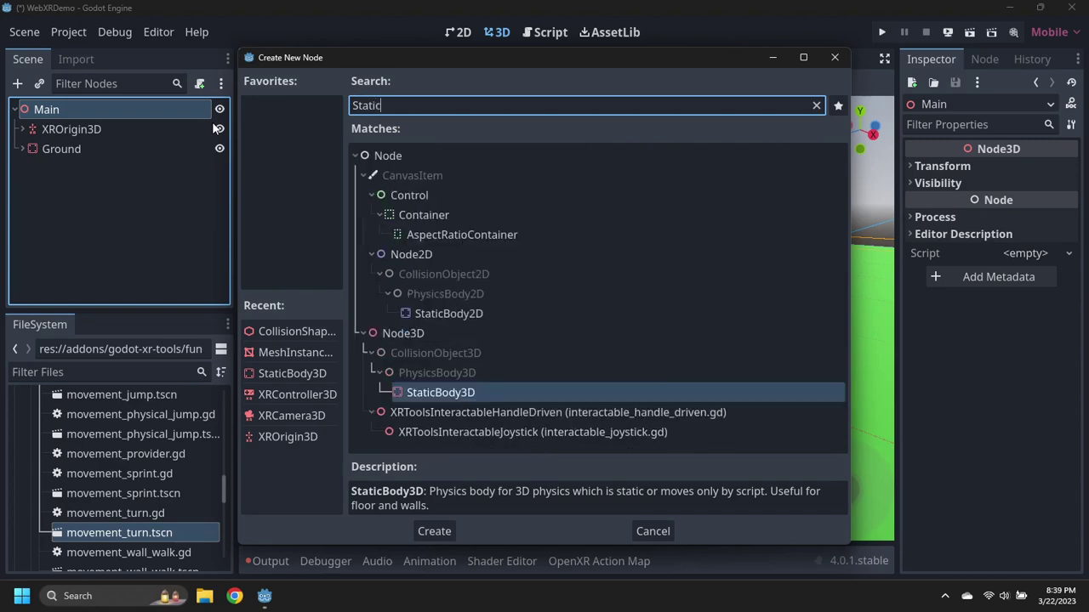
{"action": "key", "text": "Return"}
{"action": "double_click", "coordinate": [120, 168]}
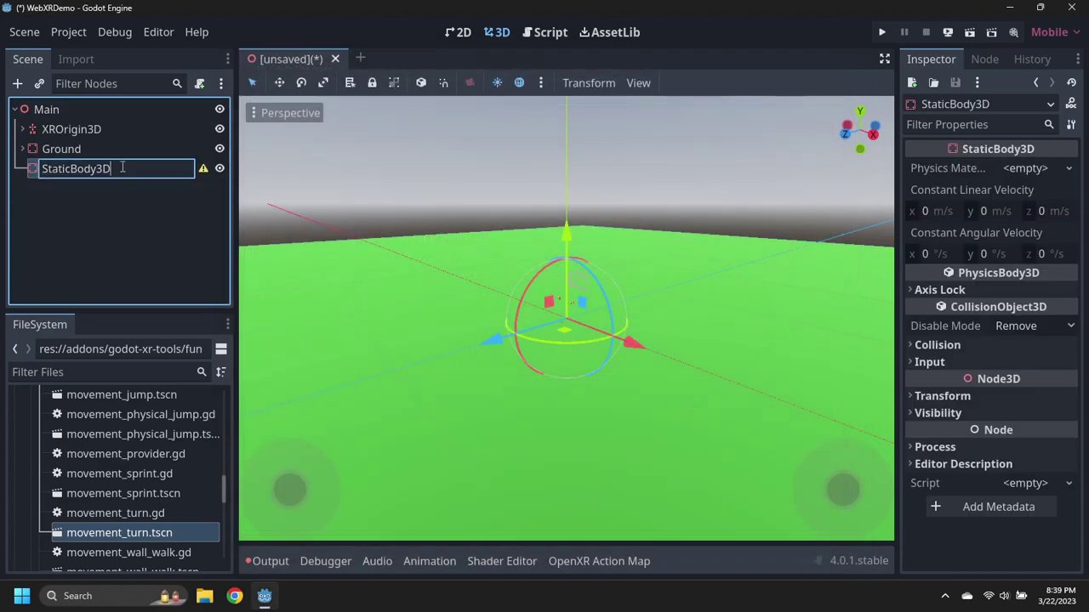
{"action": "type", "text": "Block"}
{"action": "key", "text": "Return"}
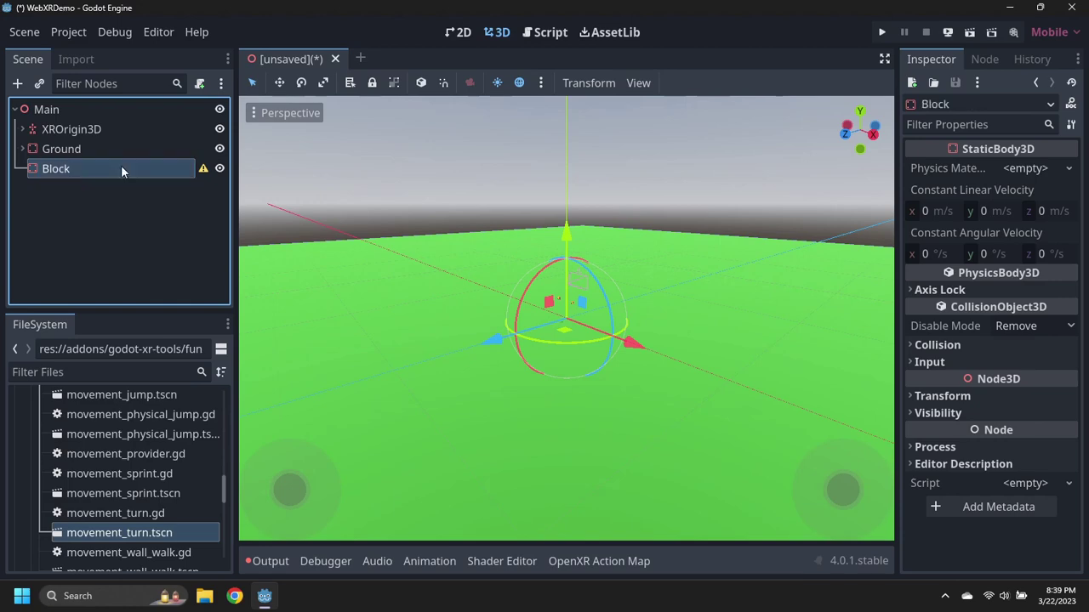
Add a MeshInstance3D child under Block.
{"action": "right_click", "coordinate": [67, 175]}
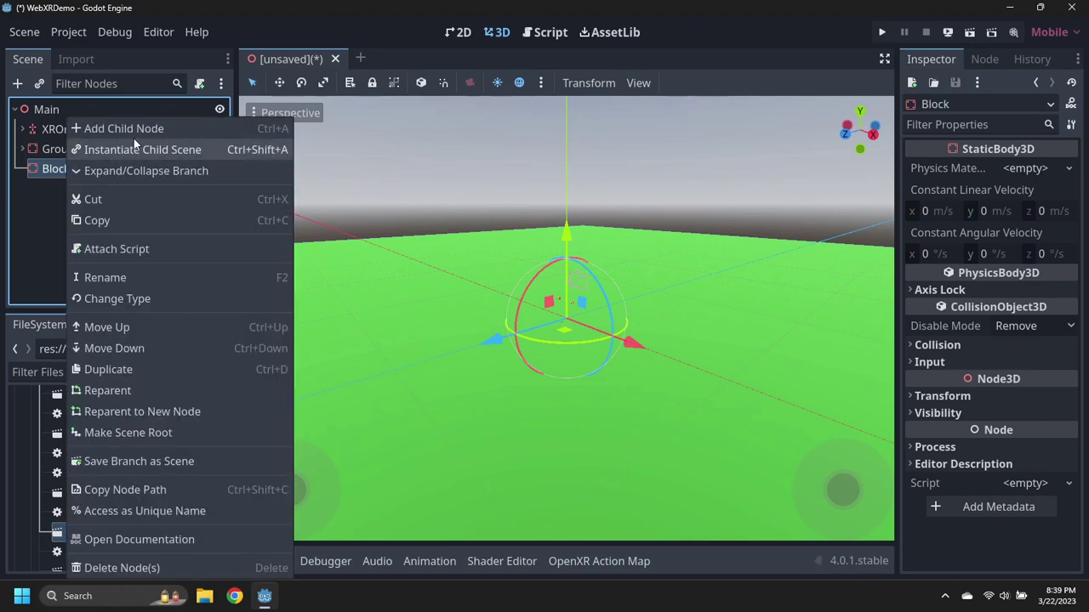
{"action": "left_click", "coordinate": [133, 130]}
{"action": "type", "text": "MeshI"}
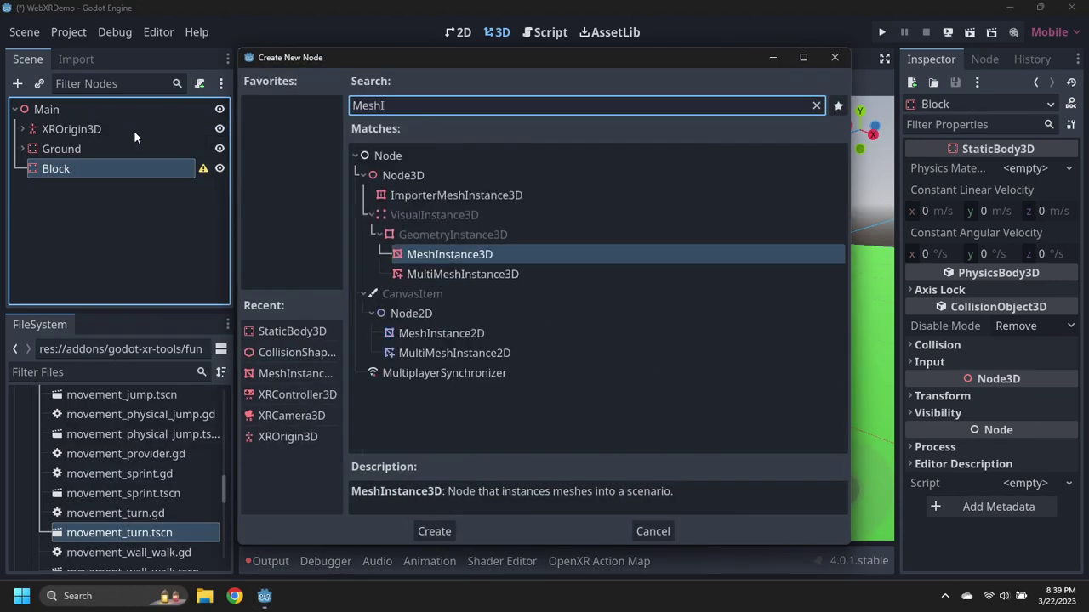
{"action": "type", "text": "nstance"}
{"action": "key", "text": "Return"}
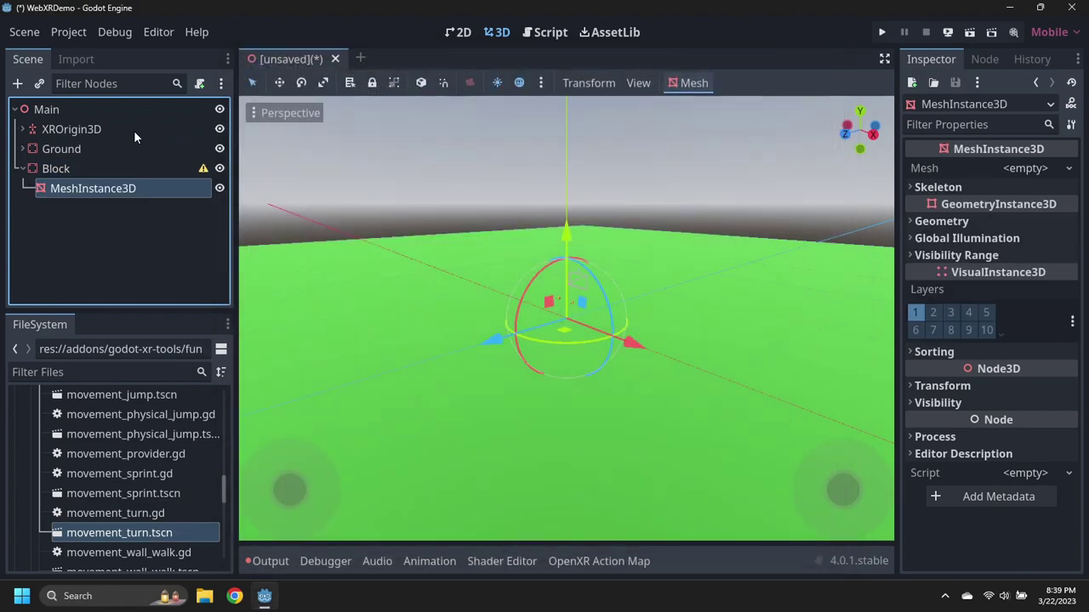
Give the mesh instance a new BoxMesh sized 5 × 5 × 5 m.
{"action": "left_click", "coordinate": [1067, 169]}
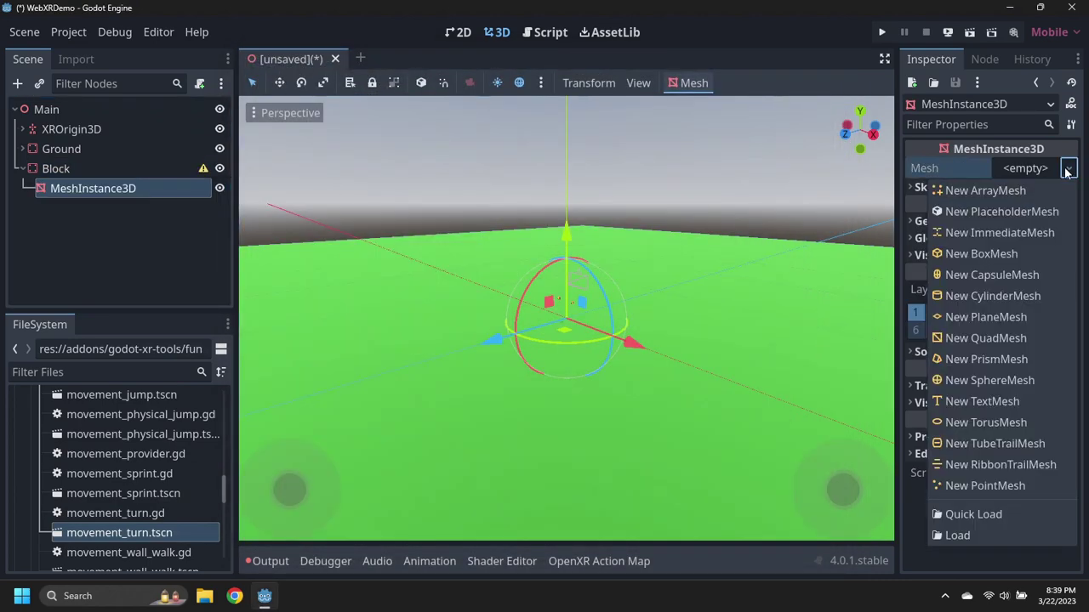
{"action": "left_click", "coordinate": [1002, 245]}
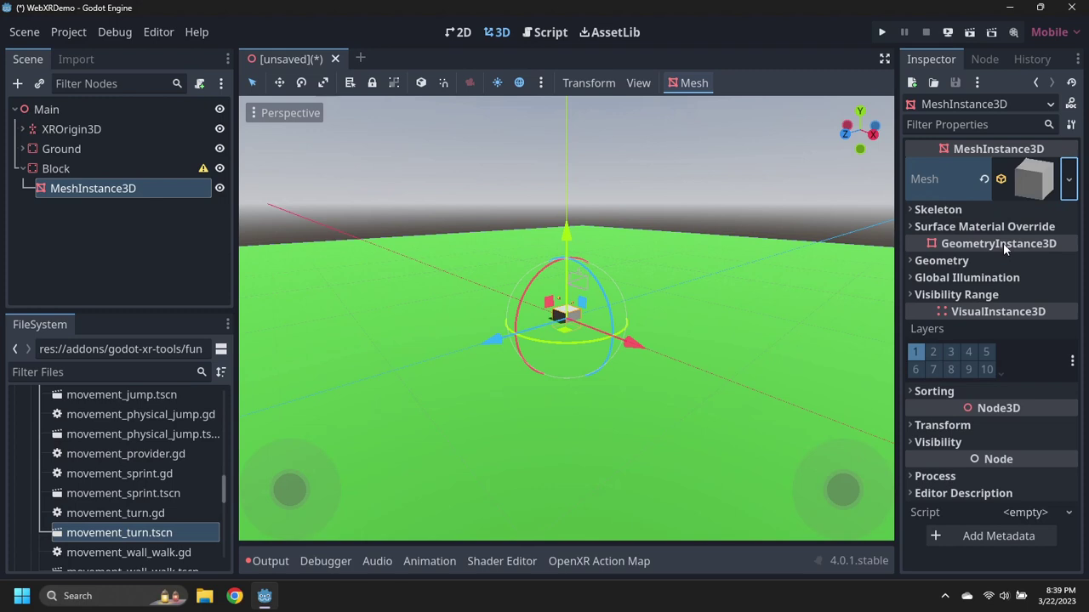
{"action": "left_click", "coordinate": [1021, 194]}
{"action": "left_click", "coordinate": [948, 335]}
{"action": "type", "text": "5"}
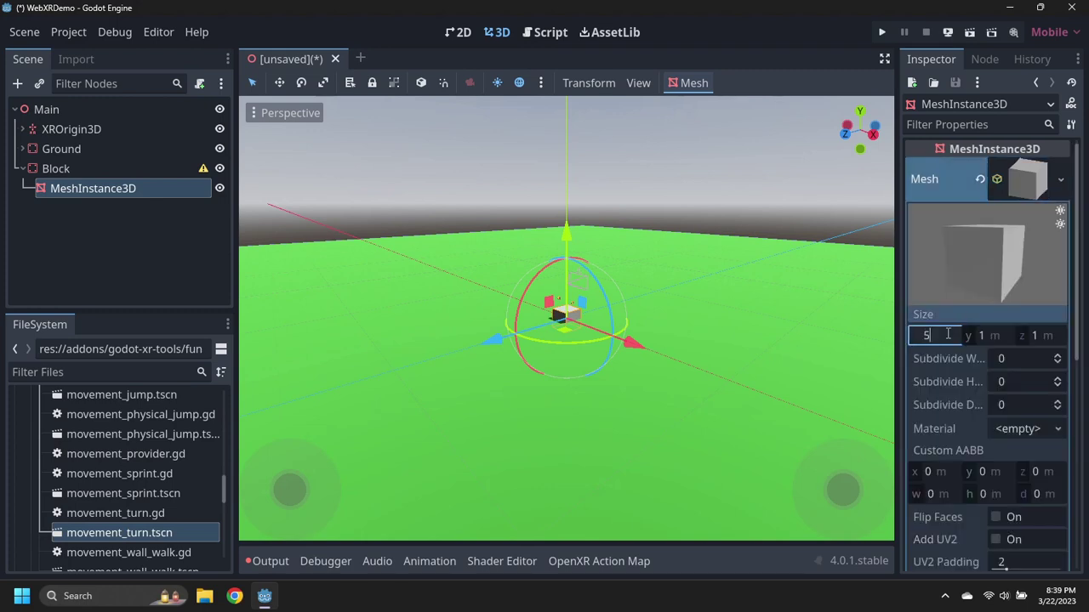
{"action": "key", "text": "Tab"}
{"action": "type", "text": "5"}
{"action": "key", "text": "Tab"}
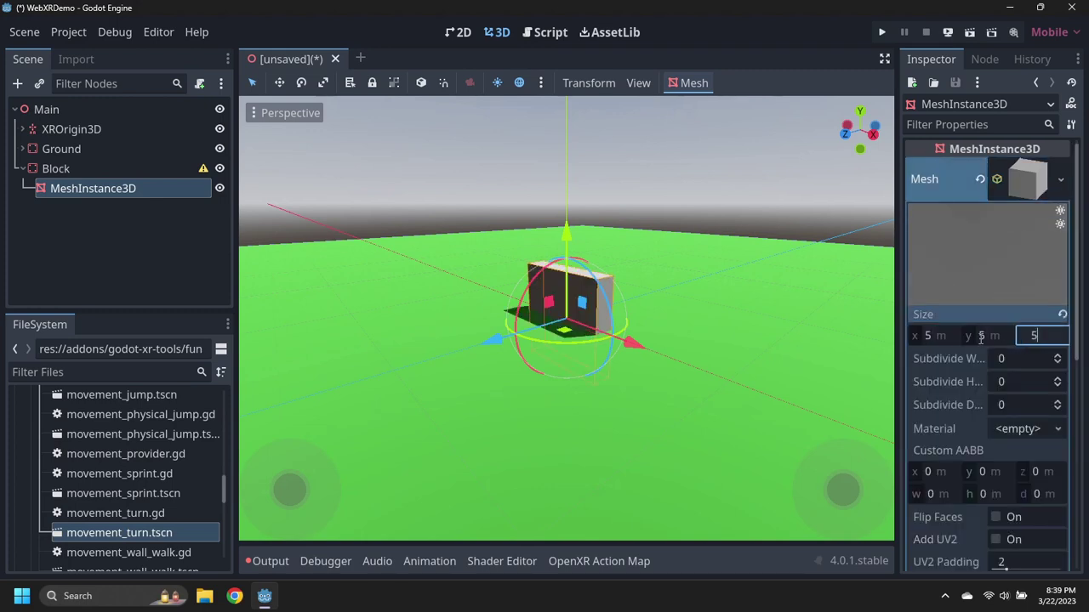
{"action": "key", "text": "Tab"}
Add a CollisionShape3D child under Block.
{"action": "right_click", "coordinate": [65, 170]}
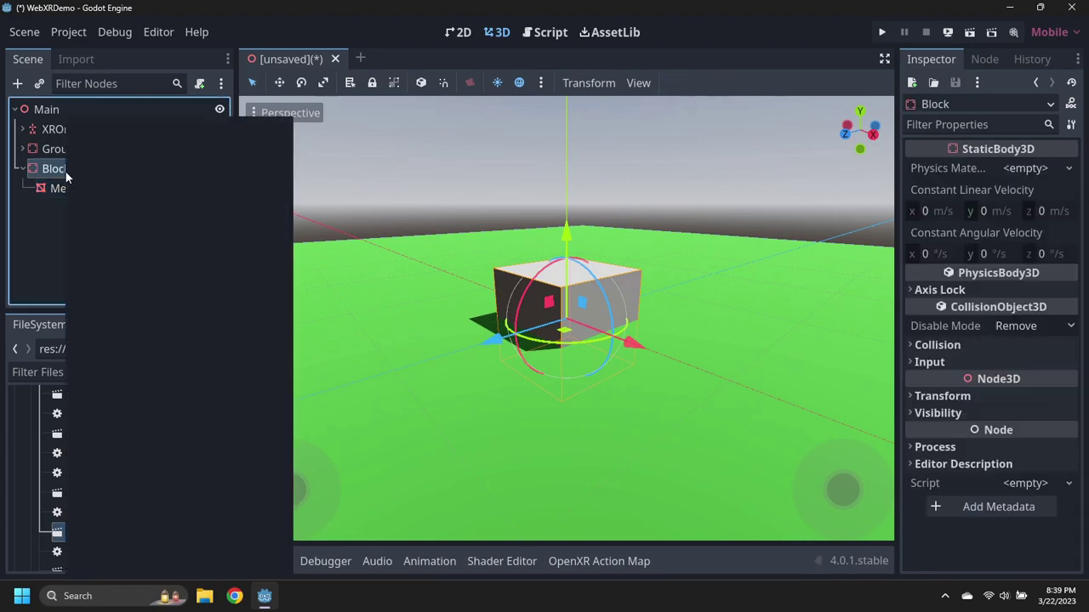
{"action": "left_click", "coordinate": [134, 129]}
{"action": "type", "text": "Collision"}
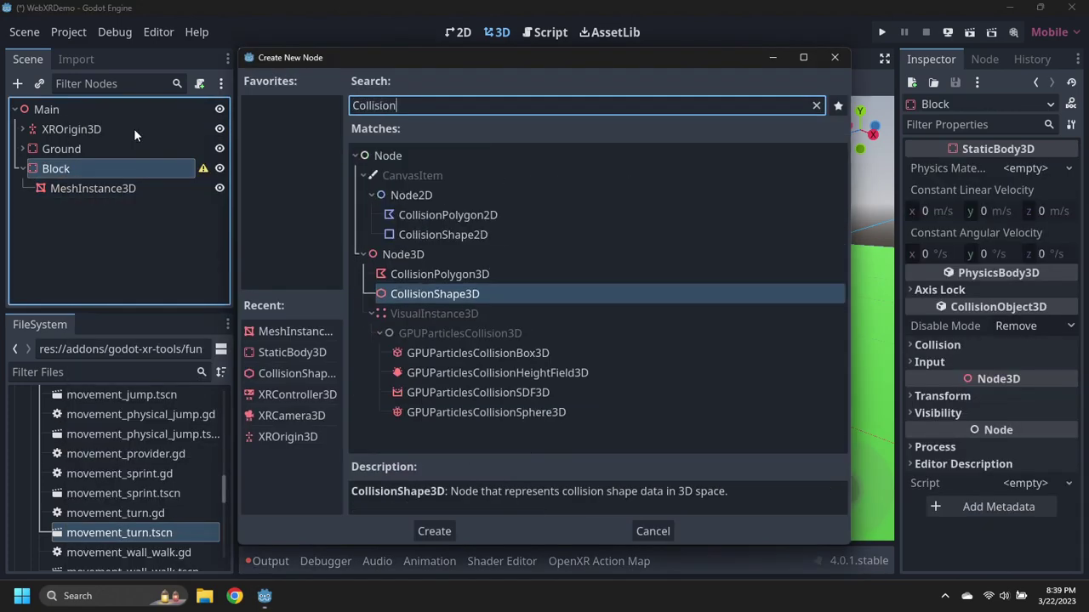
{"action": "key", "text": "Return"}
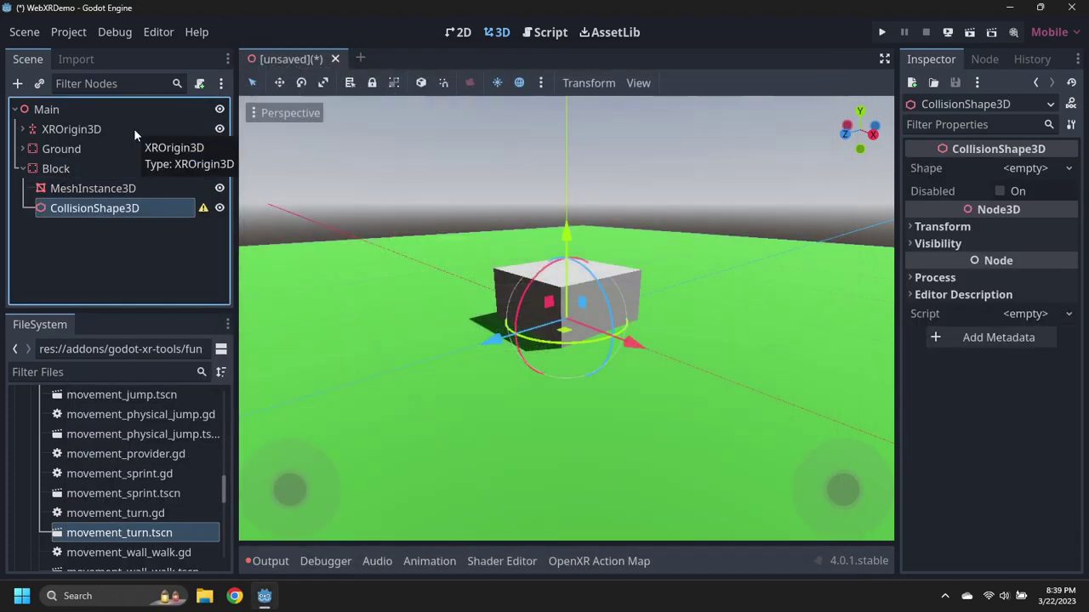
Assign it a new BoxShape3D sized 5 × 5 × 5 m.
{"action": "left_click", "coordinate": [1029, 168]}
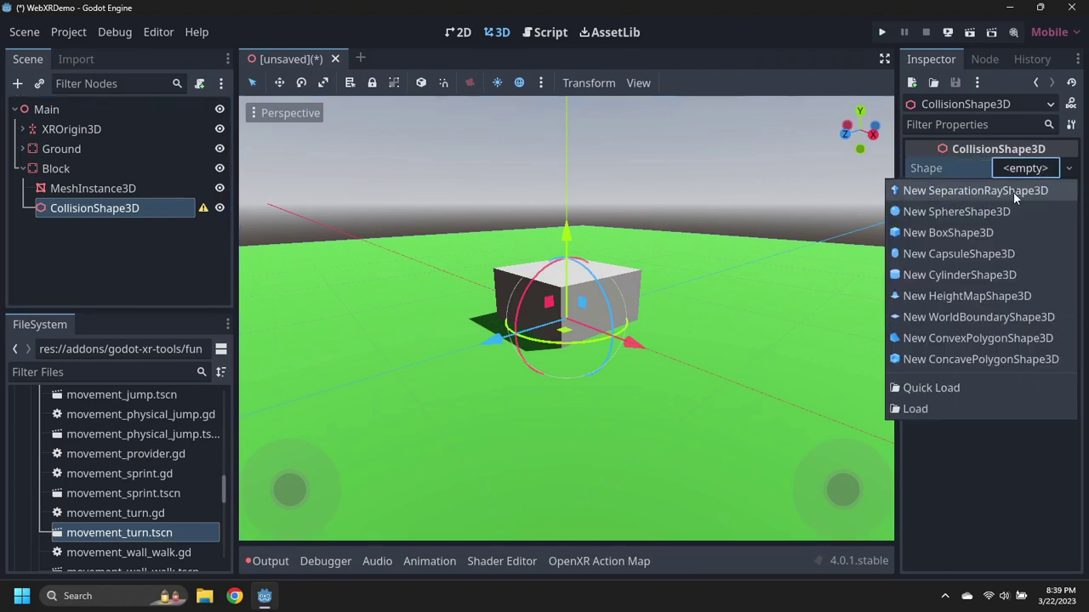
{"action": "left_click", "coordinate": [988, 231]}
{"action": "left_click", "coordinate": [1010, 170]}
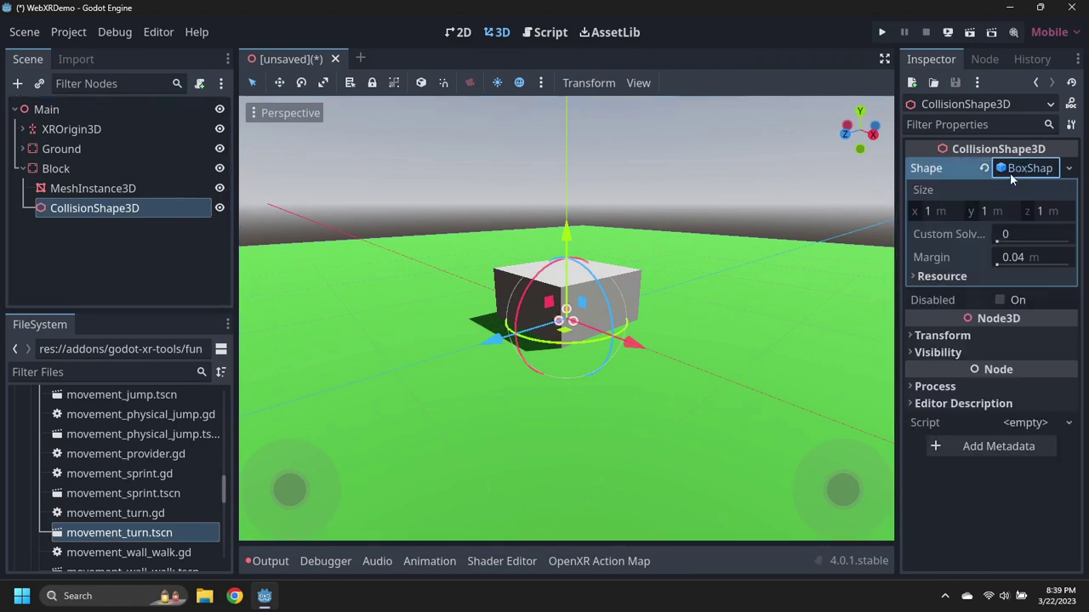
{"action": "left_click", "coordinate": [949, 213]}
{"action": "type", "text": "5"}
{"action": "key", "text": "Tab"}
{"action": "type", "text": "5"}
{"action": "key", "text": "Tab"}
{"action": "type", "text": "5"}
{"action": "key", "text": "Tab"}
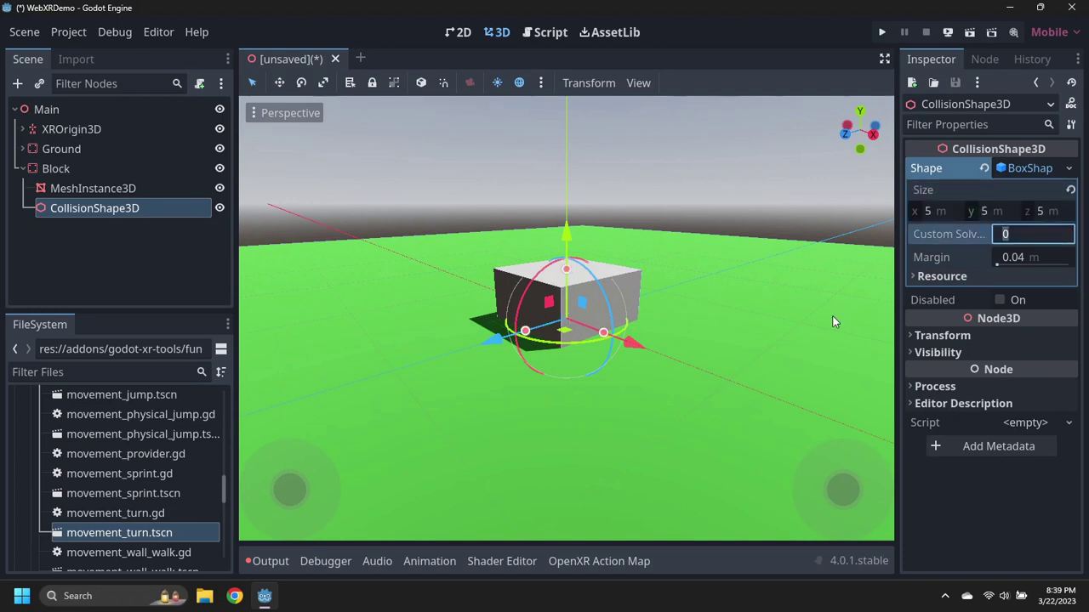
{"action": "left_click", "coordinate": [749, 340]}
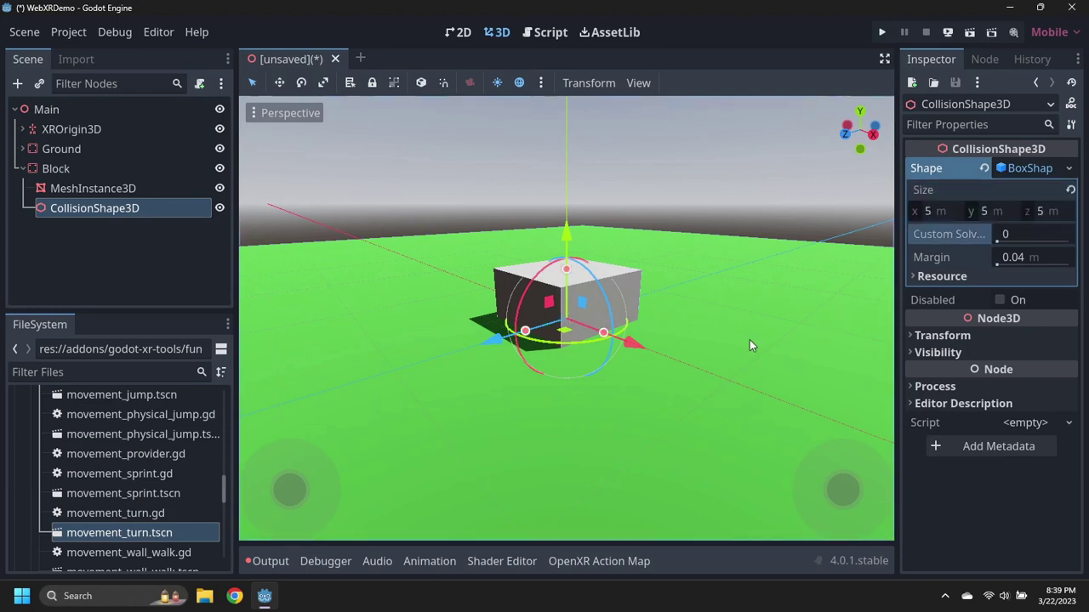
Move Block toward the back-right and lift it up off the ground.
{"action": "left_click", "coordinate": [23, 149]}
{"action": "left_click", "coordinate": [23, 168]}
{"action": "left_click", "coordinate": [52, 169]}
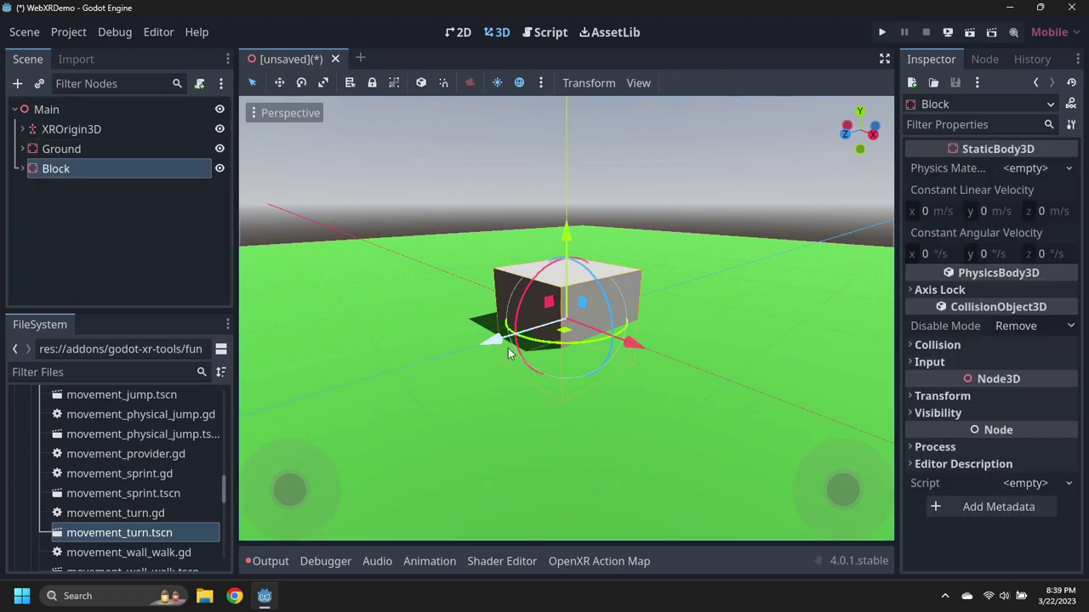
{"action": "left_click_drag", "start_coordinate": [493, 342], "coordinate": [631, 306]}
{"action": "left_click_drag", "start_coordinate": [674, 242], "coordinate": [681, 163]}
Duplicate Block as Block2 and reposition it to the right, nearer the camera and lowered.
{"action": "key", "text": "ctrl+d"}
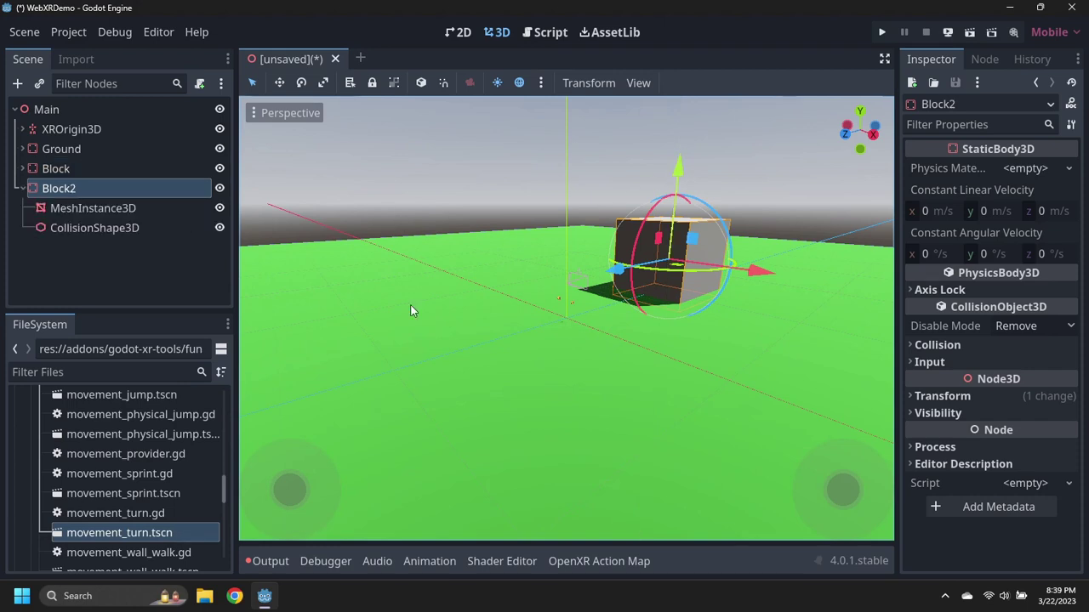
{"action": "left_click_drag", "start_coordinate": [755, 271], "coordinate": [1017, 351]}
{"action": "middle_click_drag", "start_coordinate": [709, 377], "coordinate": [80, 211]}
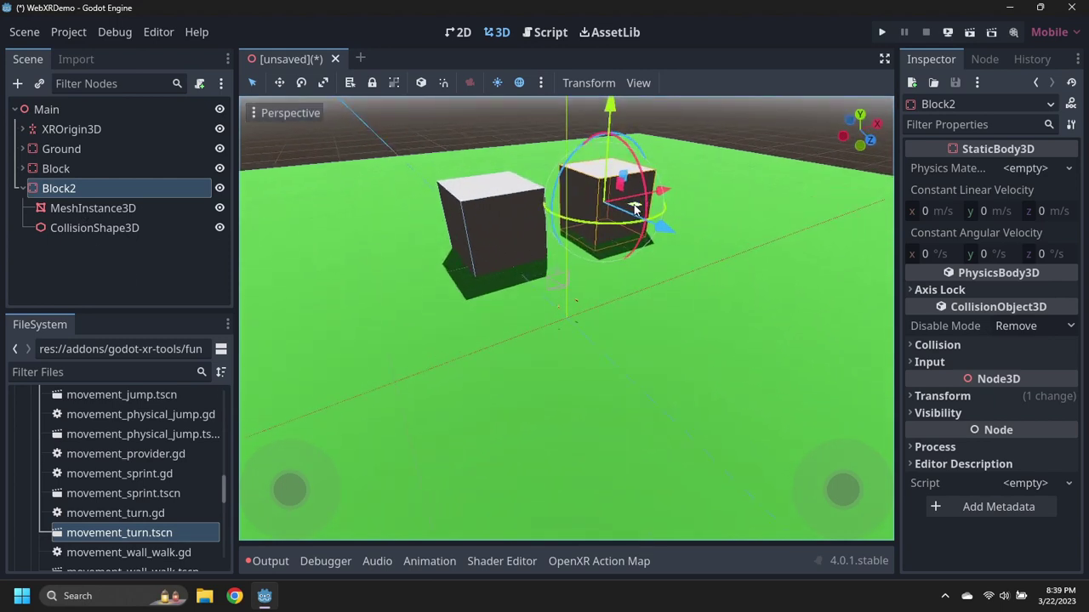
{"action": "left_click_drag", "start_coordinate": [634, 208], "coordinate": [795, 242]}
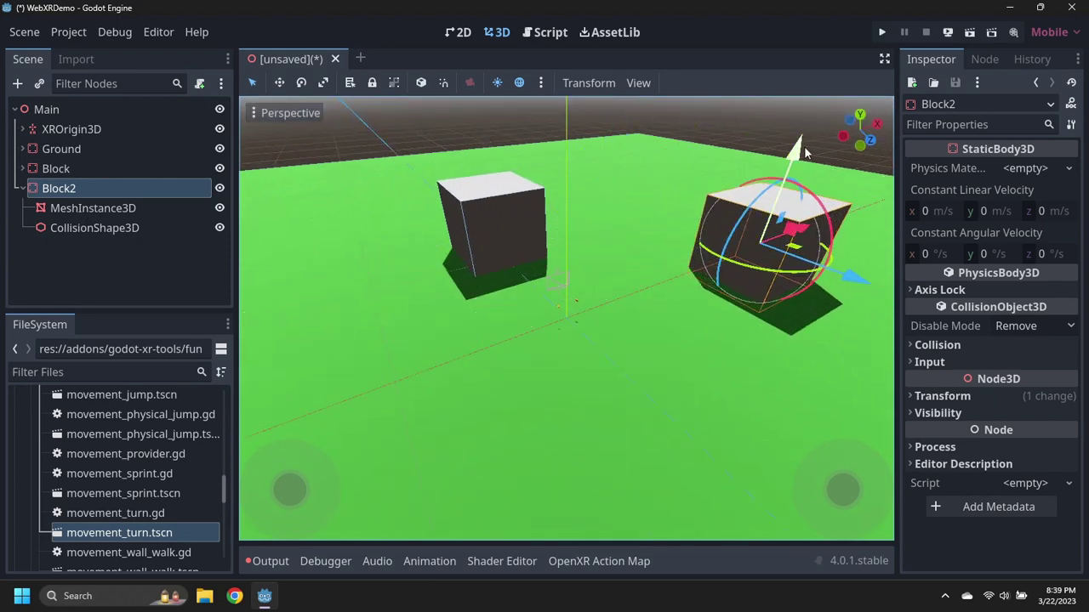
{"action": "left_click_drag", "start_coordinate": [805, 151], "coordinate": [770, 217]}
{"action": "middle_click_drag", "start_coordinate": [770, 216], "coordinate": [652, 255]}
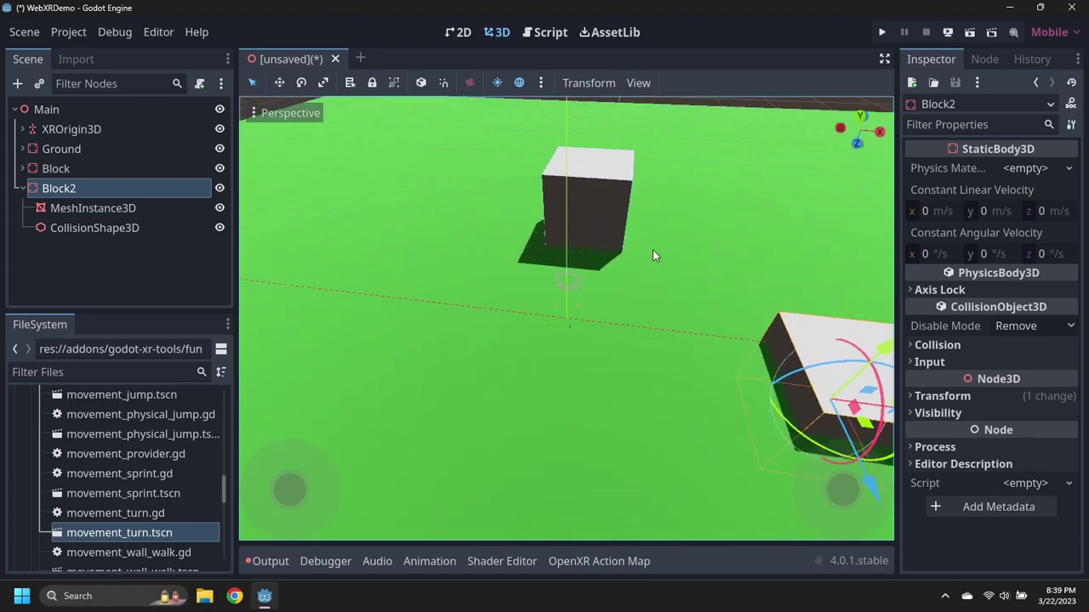
{"action": "scroll", "coordinate": [675, 325], "scroll_direction": "down", "scroll_amount": 3}
Duplicate Block2 as Block3, move it down-left and rotate it about -30 degrees.
{"action": "key", "text": "ctrl+d"}
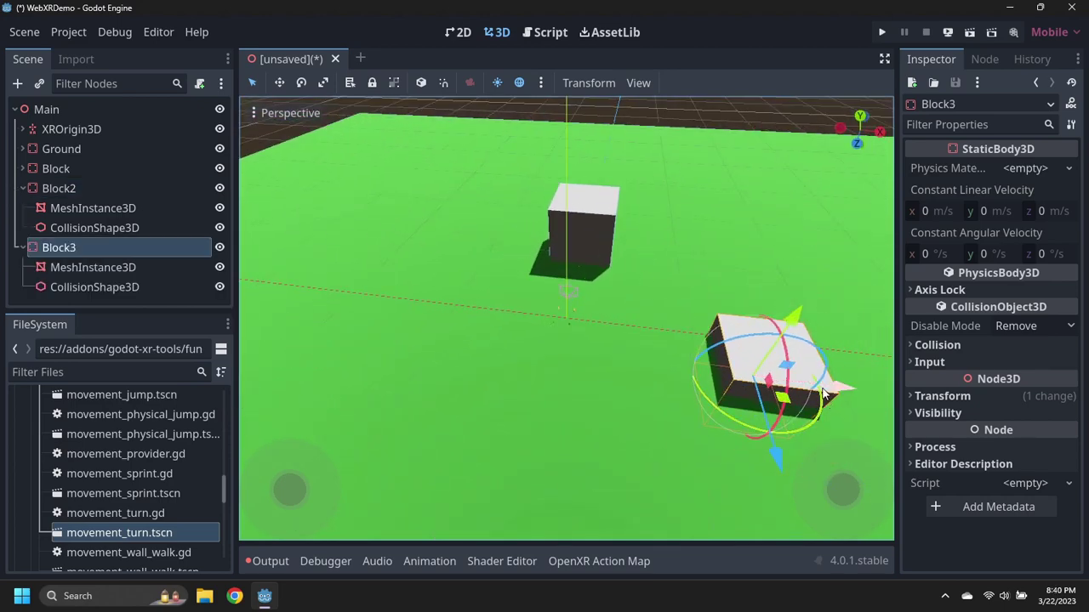
{"action": "left_click_drag", "start_coordinate": [782, 401], "coordinate": [296, 420]}
{"action": "middle_click_drag", "start_coordinate": [410, 433], "coordinate": [402, 260]}
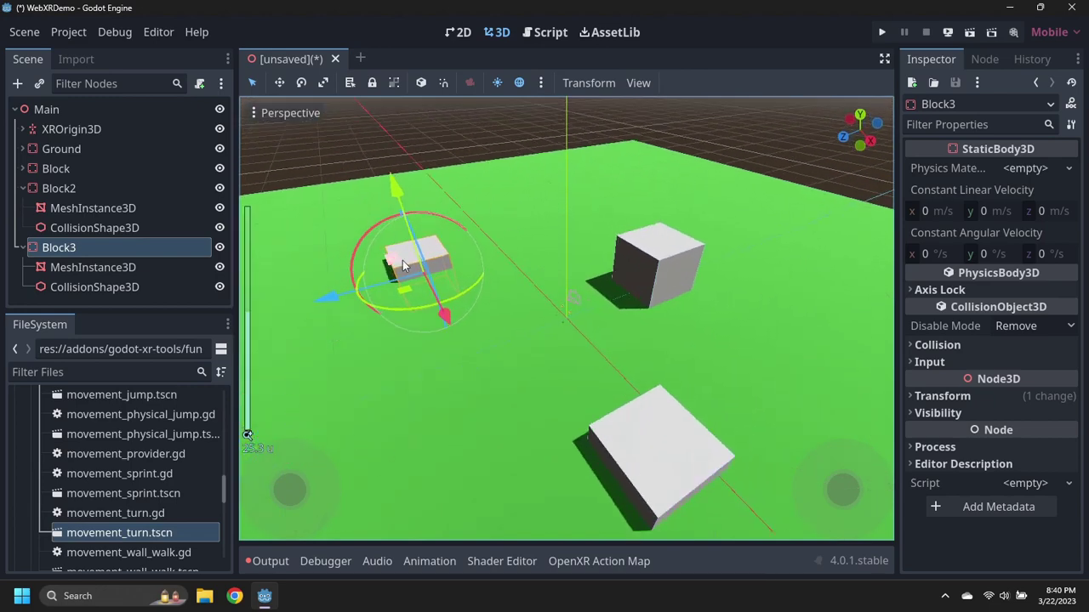
{"action": "left_click_drag", "start_coordinate": [445, 219], "coordinate": [493, 245]}
{"action": "left_click_drag", "start_coordinate": [497, 240], "coordinate": [492, 240]}
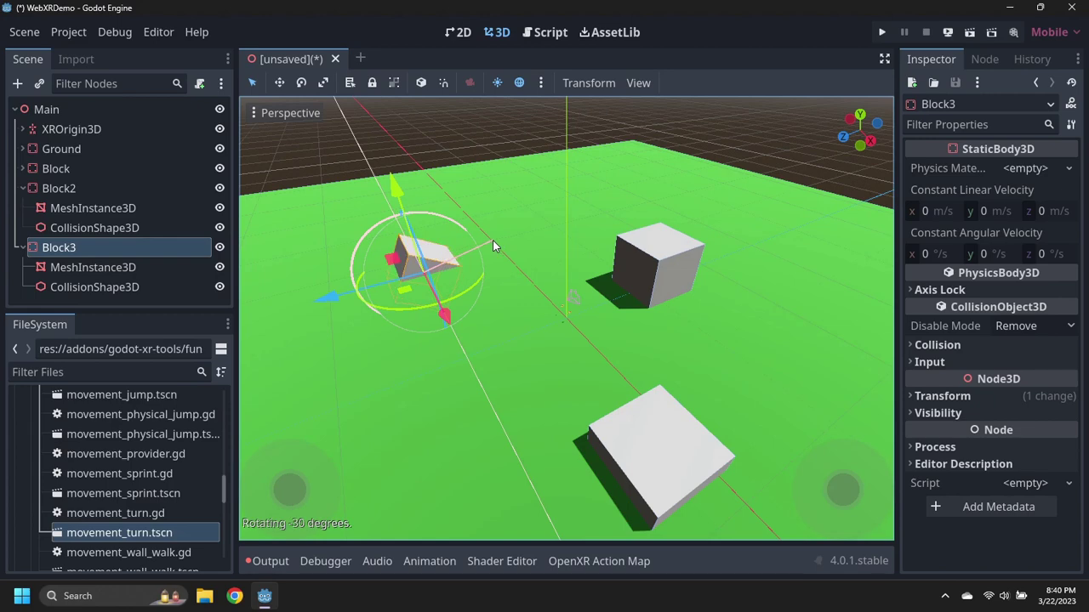
{"action": "left_click", "coordinate": [515, 365]}
{"action": "mouse_move", "coordinate": [516, 371]}
{"action": "middle_mouse_down"}
{"action": "mouse_move", "coordinate": [420, 416]}
{"action": "mouse_move", "coordinate": [525, 377]}
{"action": "middle_mouse_up"}
{"action": "scroll", "coordinate": [420, 418], "scroll_direction": "down", "scroll_amount": 3}
{"action": "scroll", "coordinate": [525, 379], "scroll_direction": "up", "scroll_amount": 3}
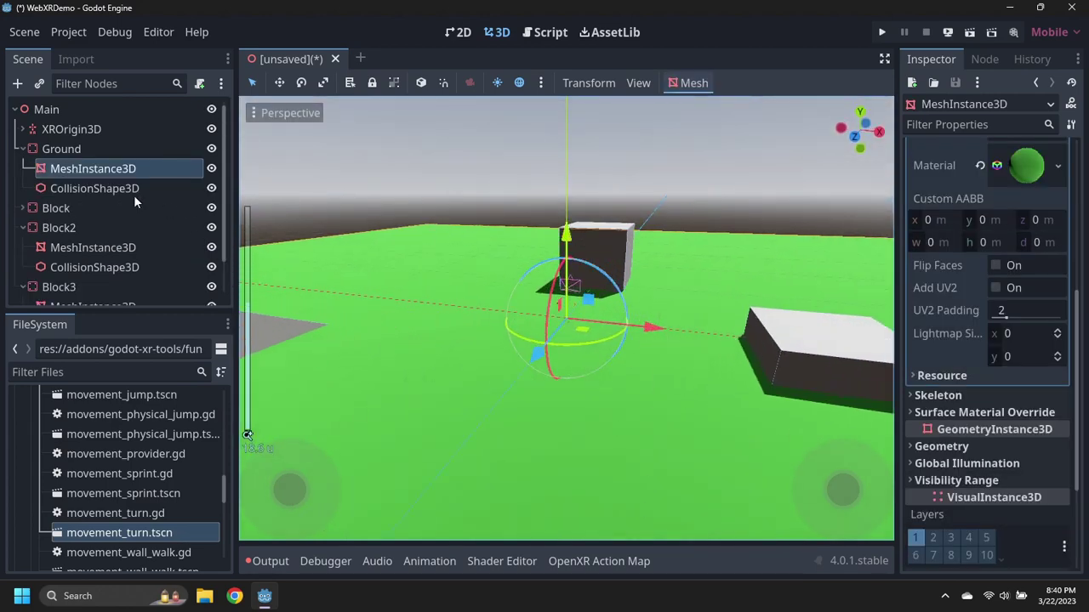
{"action": "left_click", "coordinate": [23, 150]}
{"action": "left_click", "coordinate": [23, 188]}
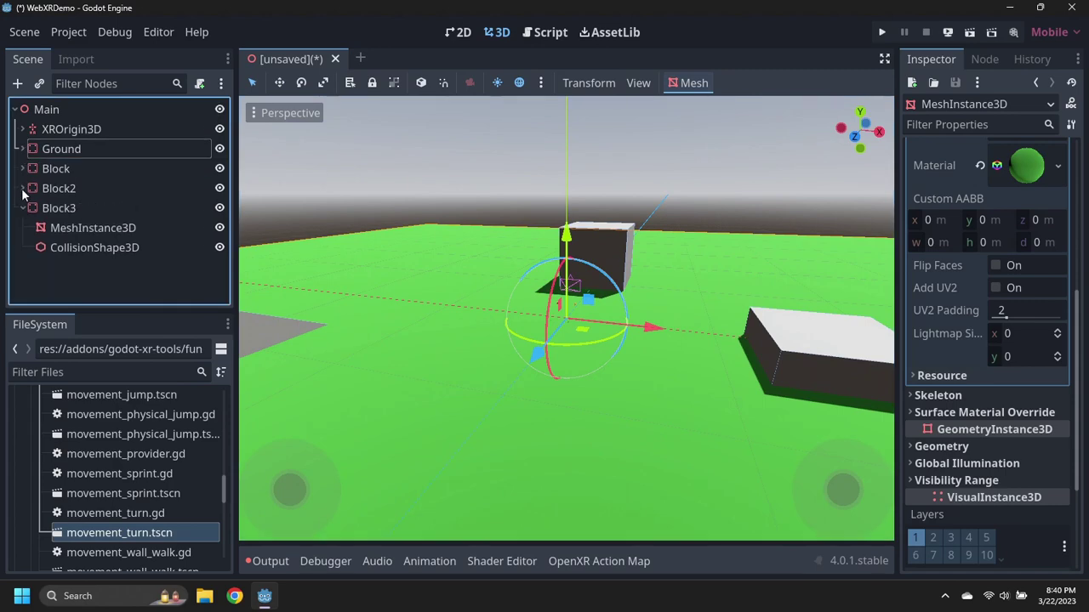
Add a DirectionalLight3D under Main and raise it above the blocks.
{"action": "left_click", "coordinate": [23, 209]}
{"action": "left_click", "coordinate": [41, 113]}
{"action": "right_click", "coordinate": [43, 113]}
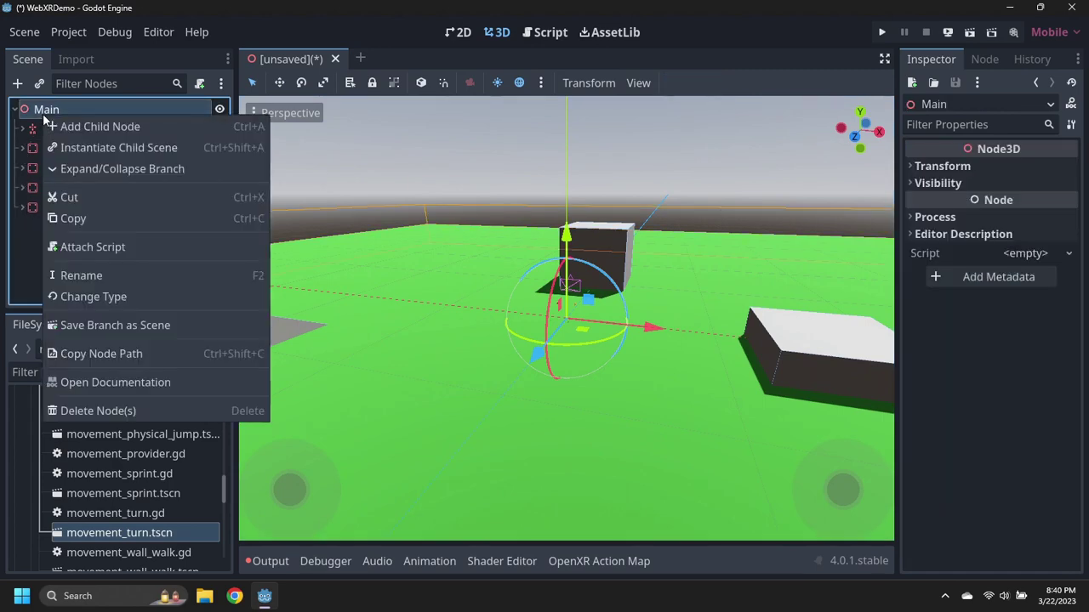
{"action": "left_click", "coordinate": [86, 127]}
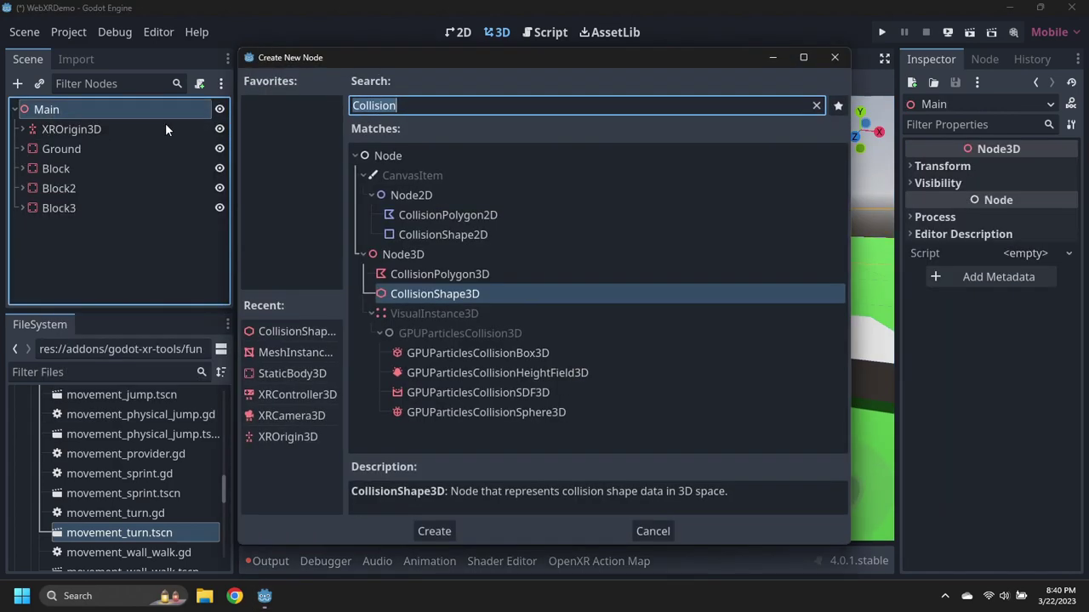
{"action": "type", "text": "Direct"}
{"action": "key", "text": "Return"}
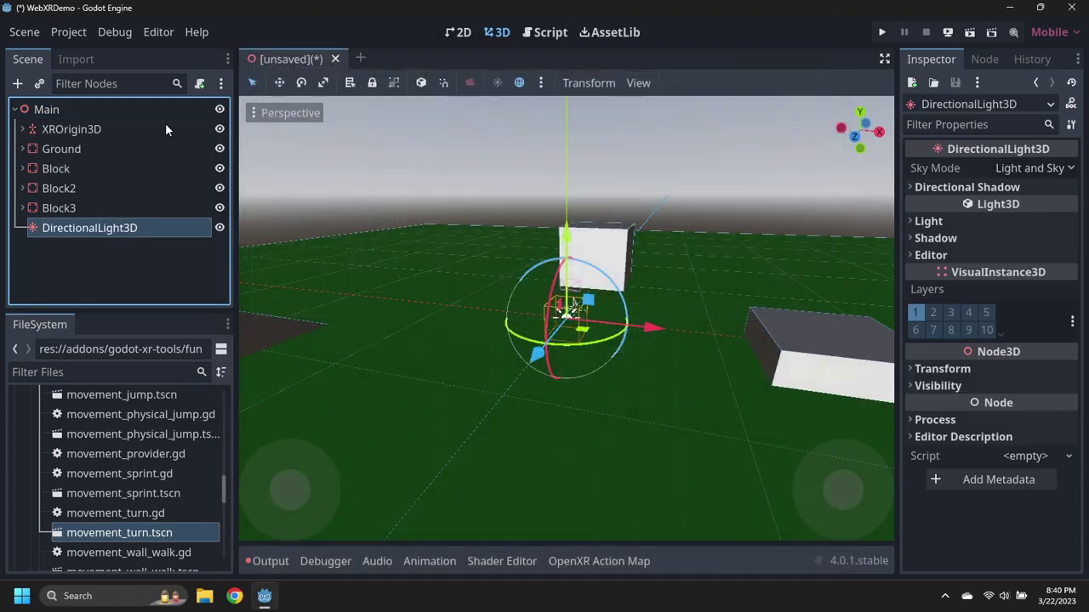
{"action": "scroll", "coordinate": [381, 251], "scroll_direction": "down", "scroll_amount": 3}
{"action": "middle_click_drag", "start_coordinate": [381, 252], "coordinate": [516, 220]}
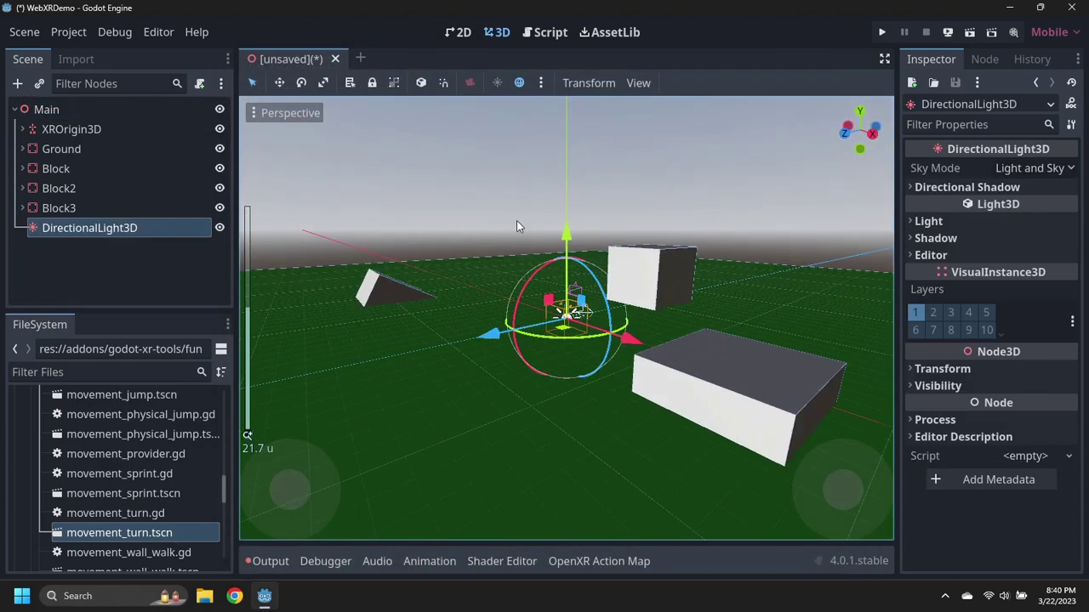
{"action": "mouse_move", "coordinate": [568, 230]}
{"action": "left_mouse_down"}
{"action": "mouse_move", "coordinate": [571, 172]}
{"action": "mouse_move", "coordinate": [530, 172]}
{"action": "mouse_move", "coordinate": [523, 139]}
{"action": "mouse_move", "coordinate": [620, 94]}
{"action": "mouse_move", "coordinate": [609, 95]}
{"action": "left_mouse_up"}
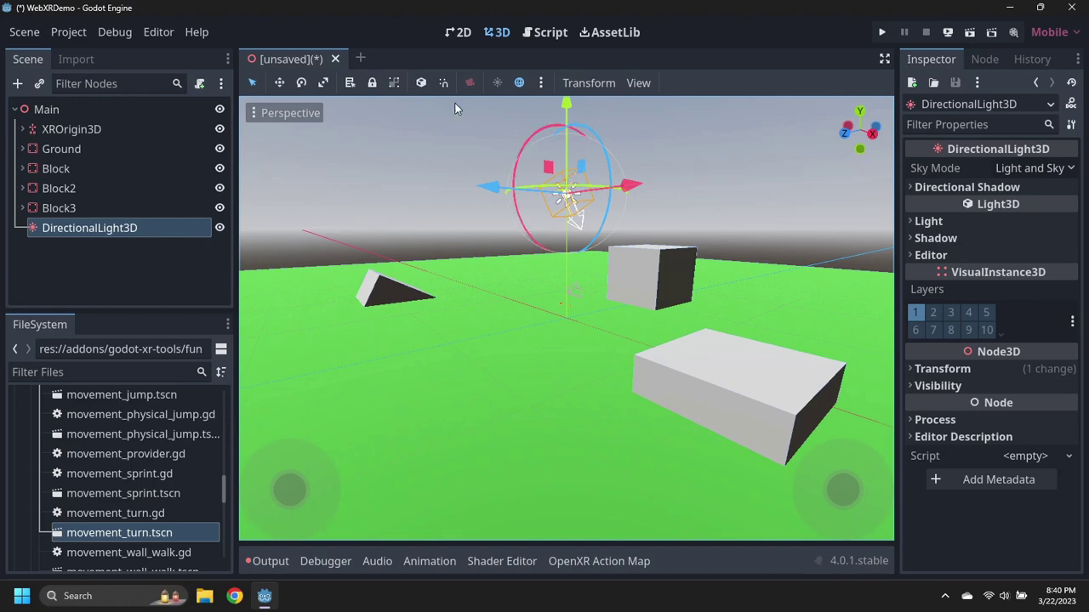
{"action": "left_click", "coordinate": [46, 110]}
Add a WorldEnvironment child node under Main.
{"action": "right_click", "coordinate": [46, 109]}
{"action": "left_click", "coordinate": [96, 123]}
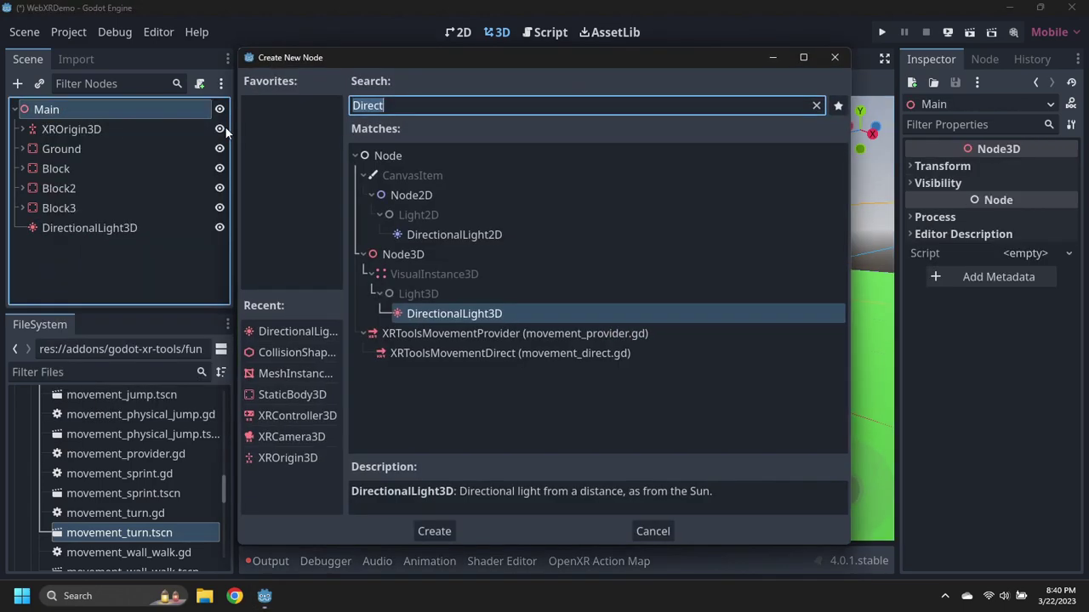
{"action": "type", "text": "World"}
{"action": "key", "text": "Return"}
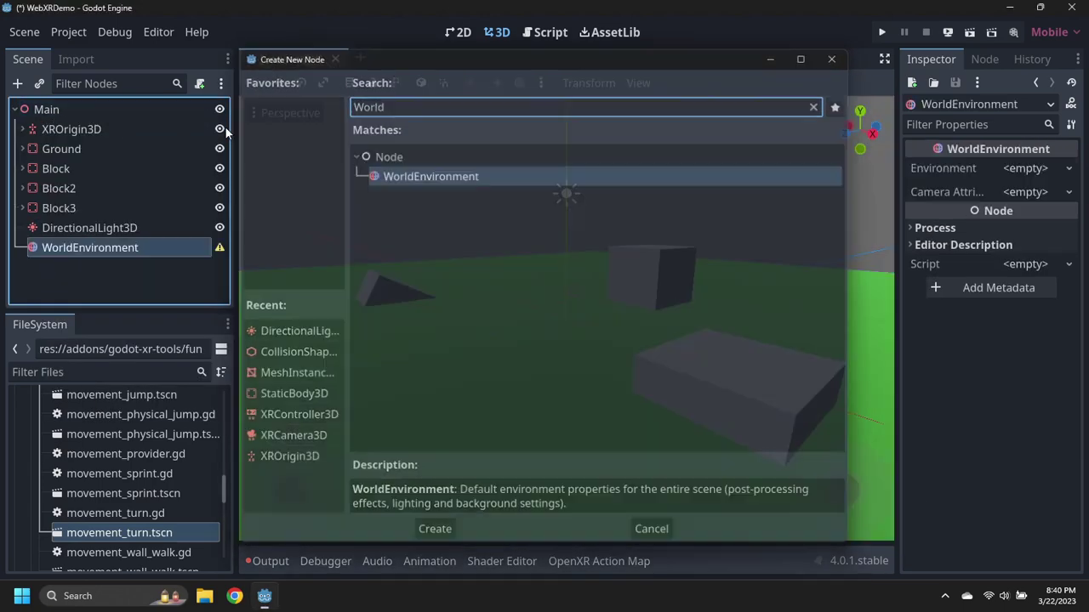
Give the WorldEnvironment a new Environment with background mode set to Sky.
{"action": "left_click", "coordinate": [1027, 169]}
{"action": "left_click", "coordinate": [1027, 189]}
{"action": "left_click", "coordinate": [1030, 170]}
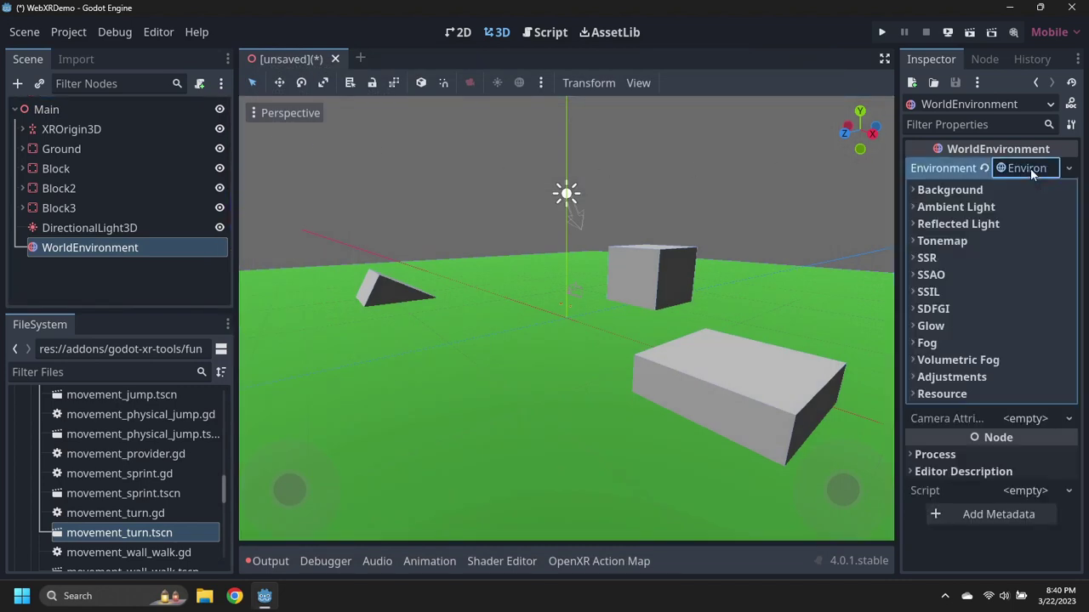
{"action": "left_click", "coordinate": [918, 190]}
{"action": "left_click", "coordinate": [1044, 210]}
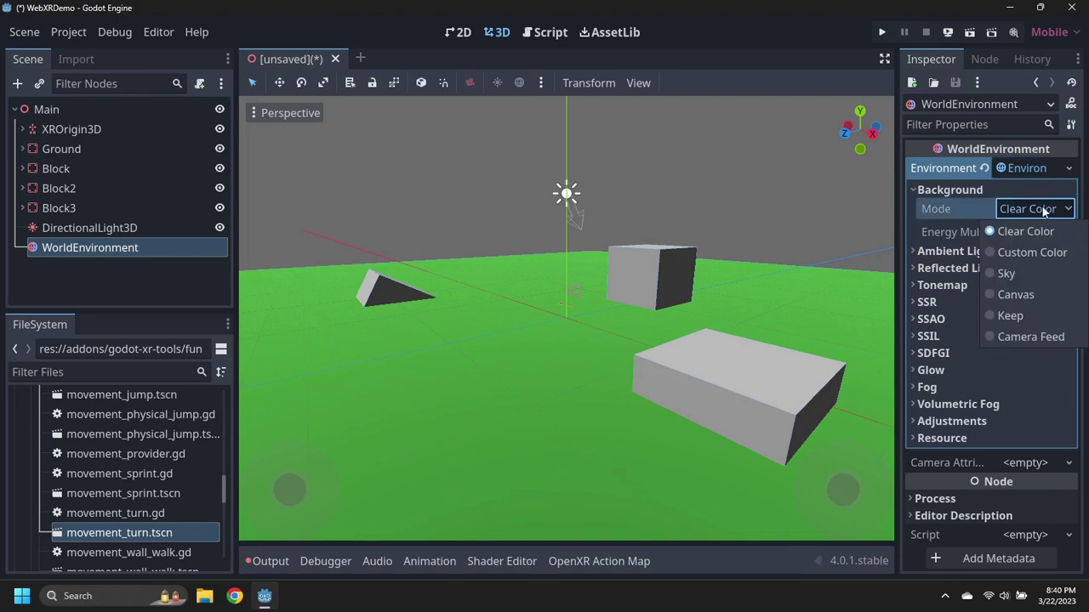
{"action": "left_click", "coordinate": [1009, 271]}
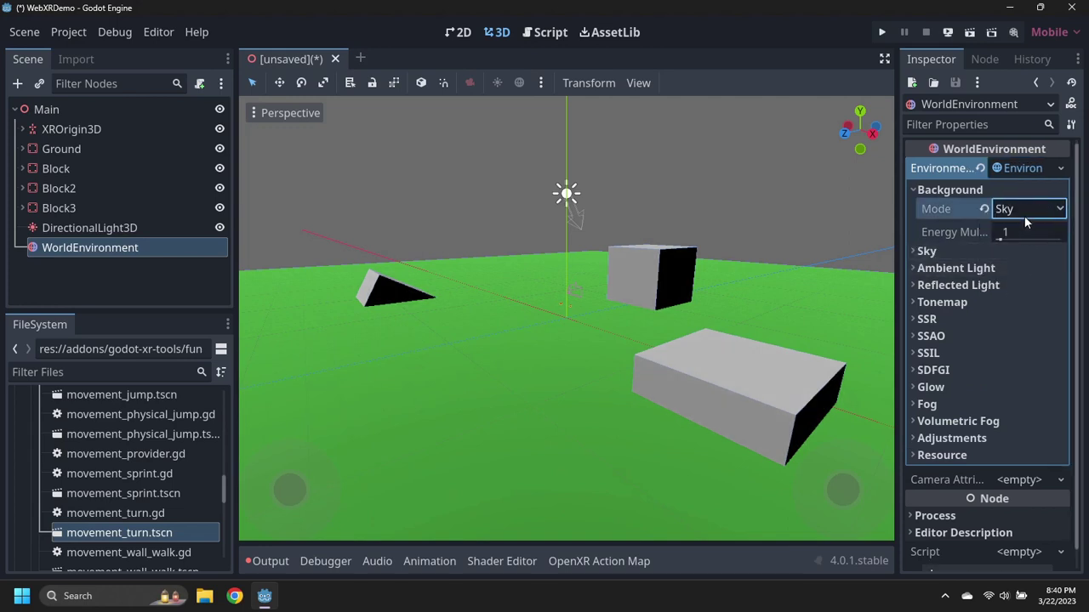
Assign a new Sky using a new ProceduralSkyMaterial.
{"action": "left_click", "coordinate": [925, 251]}
{"action": "left_click", "coordinate": [1027, 272]}
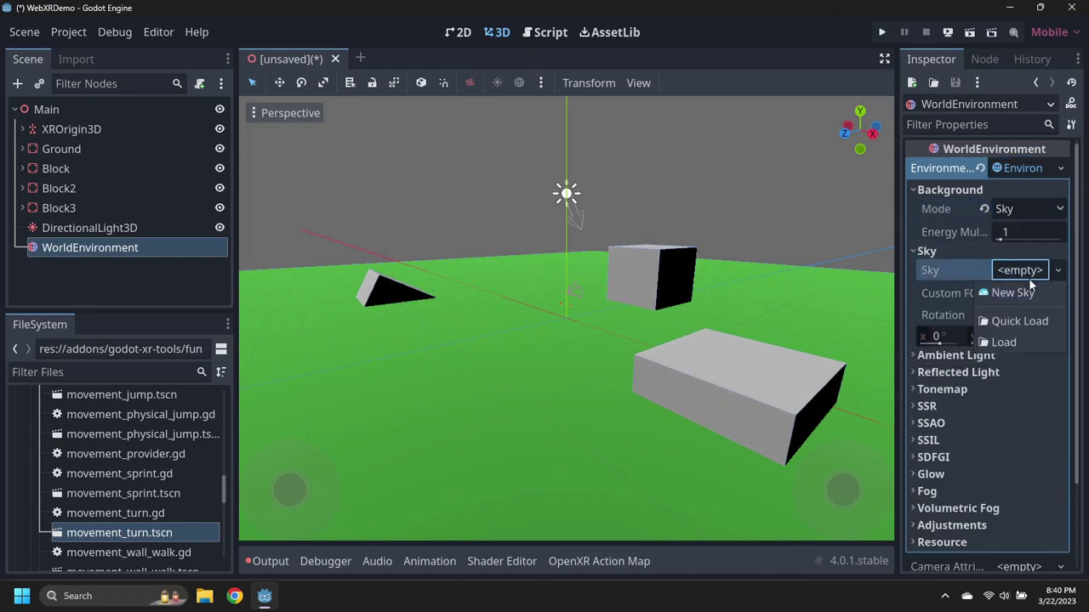
{"action": "left_click", "coordinate": [1026, 287]}
{"action": "left_click", "coordinate": [1030, 273]}
{"action": "left_click", "coordinate": [1031, 291]}
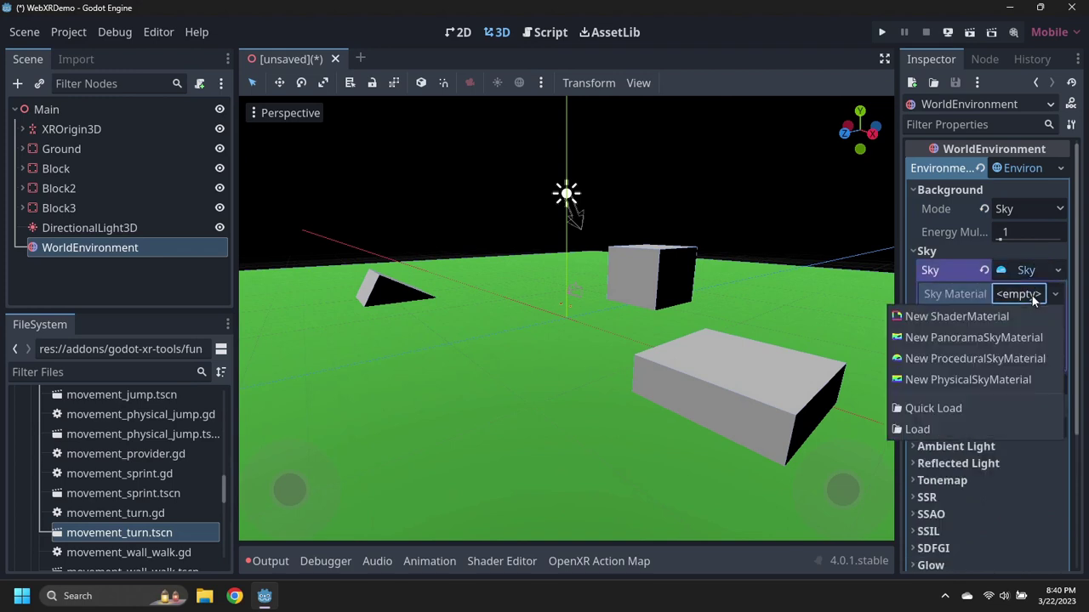
{"action": "left_click", "coordinate": [999, 357]}
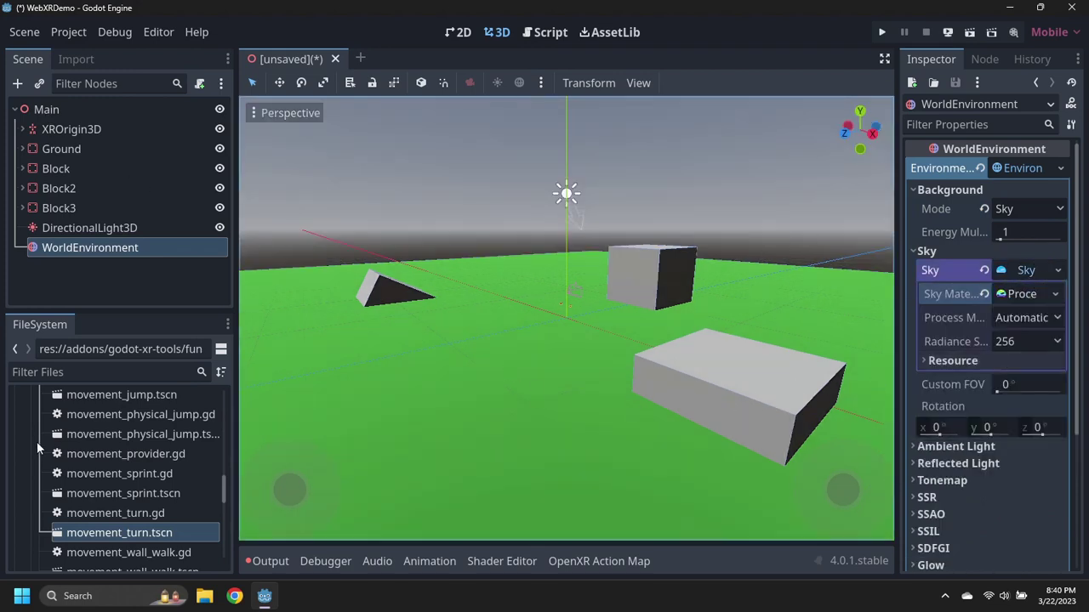
{"action": "scroll", "coordinate": [97, 453], "scroll_direction": "up", "scroll_amount": 8}
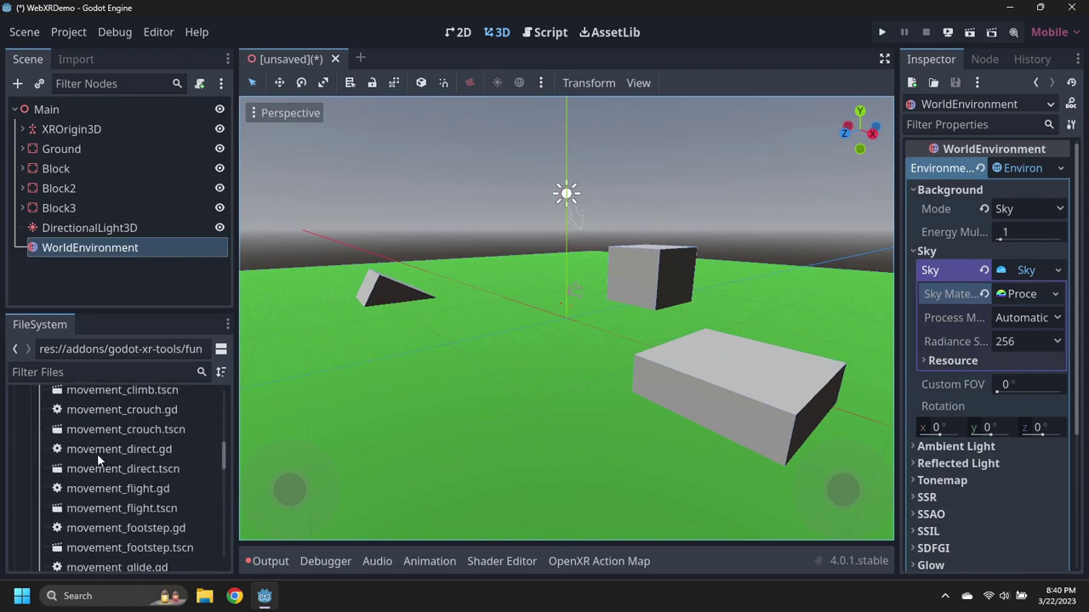
Drag start_xr.tscn from addons/godot-xr-tools/xr onto Main to add a StartXR node.
{"action": "scroll", "coordinate": [97, 453], "scroll_direction": "up", "scroll_amount": 5}
{"action": "left_click", "coordinate": [38, 442]}
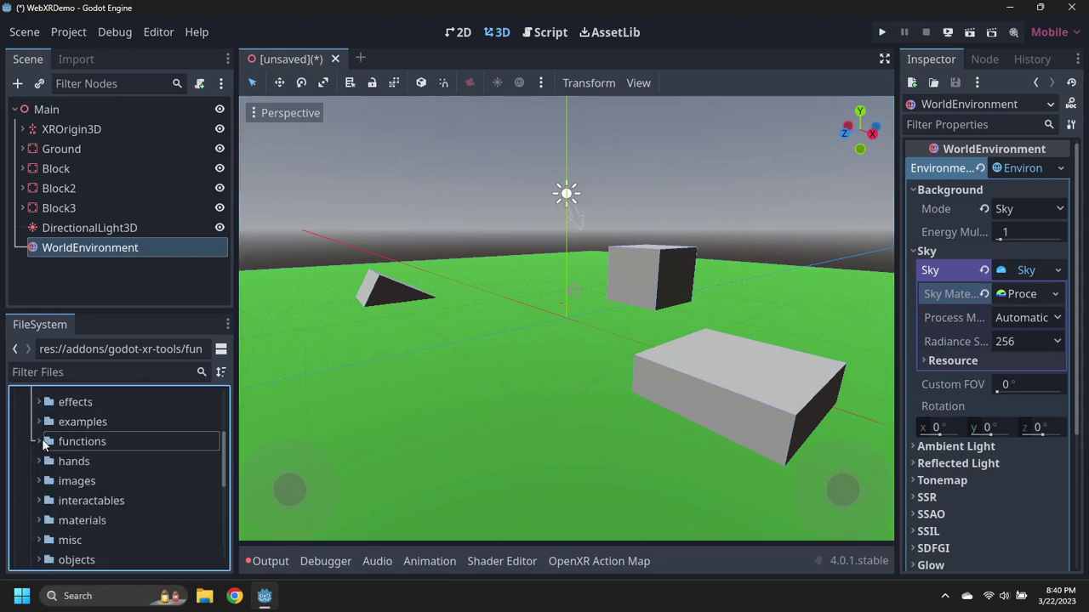
{"action": "scroll", "coordinate": [108, 460], "scroll_direction": "down", "scroll_amount": 4}
{"action": "left_click", "coordinate": [40, 500]}
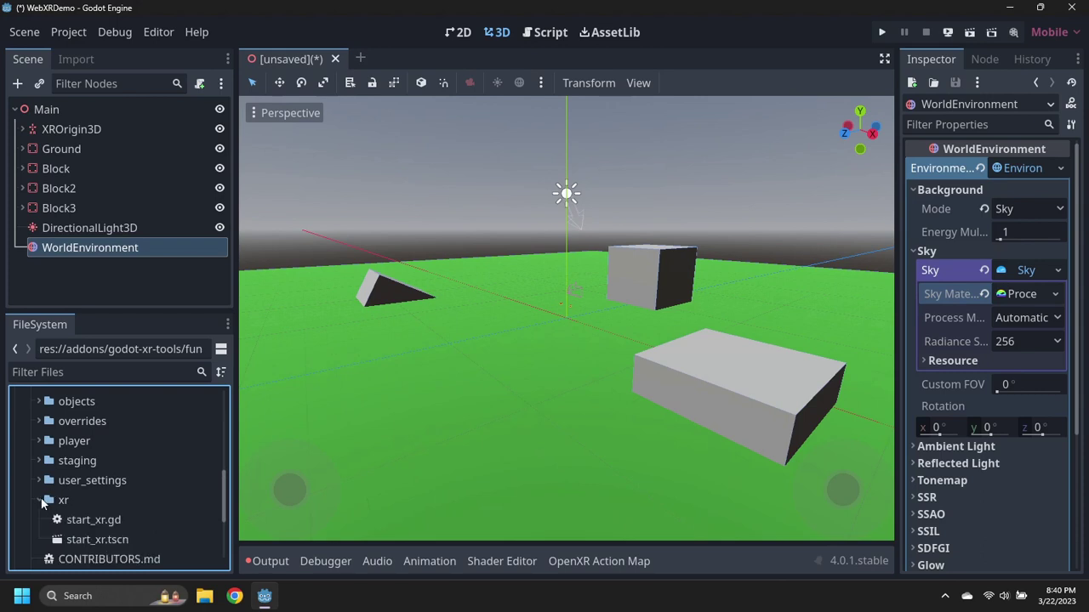
{"action": "left_click_drag", "start_coordinate": [100, 539], "coordinate": [58, 117]}
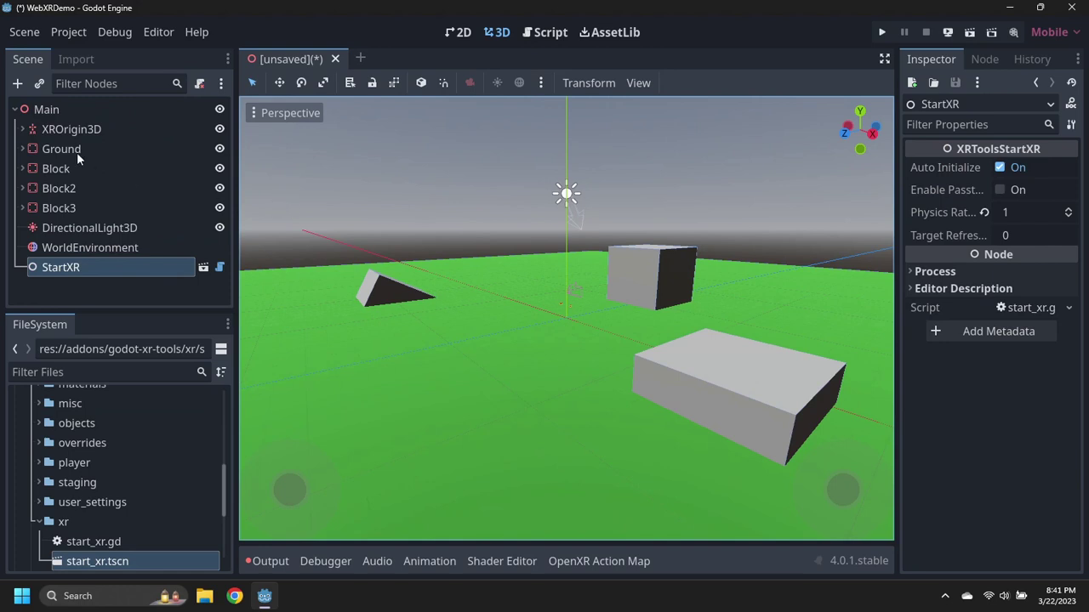
Save the scene as main.tscn.
{"action": "left_click", "coordinate": [24, 34]}
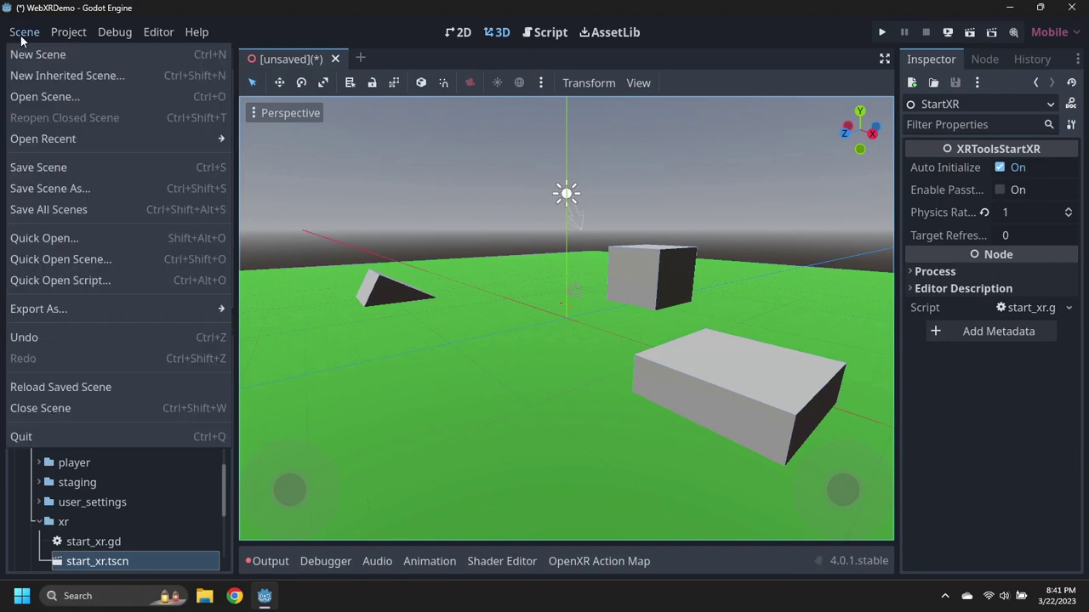
{"action": "left_click", "coordinate": [70, 186]}
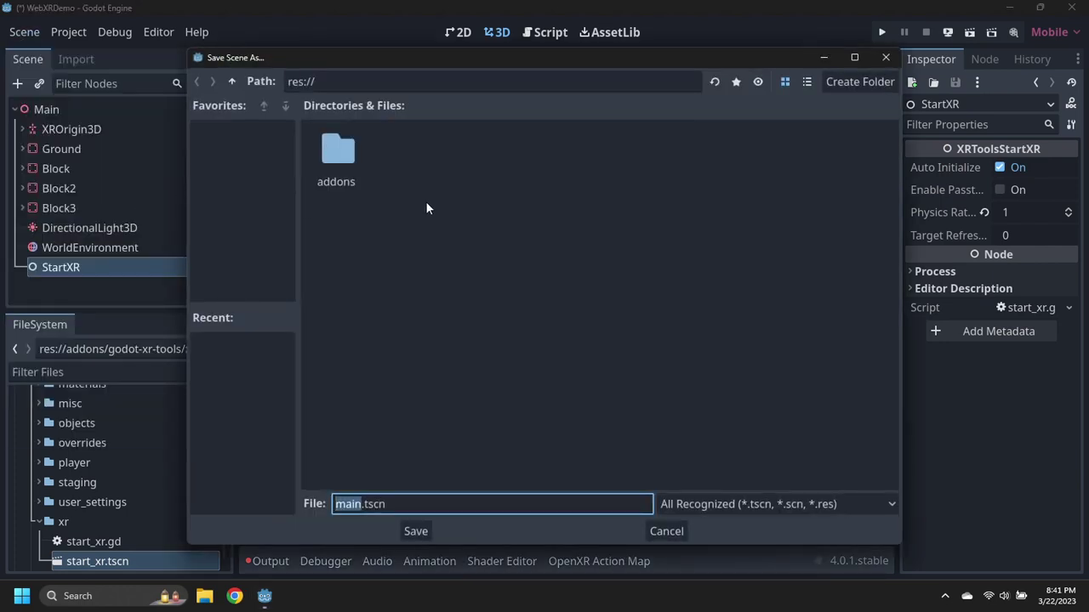
{"action": "key", "text": "Return"}
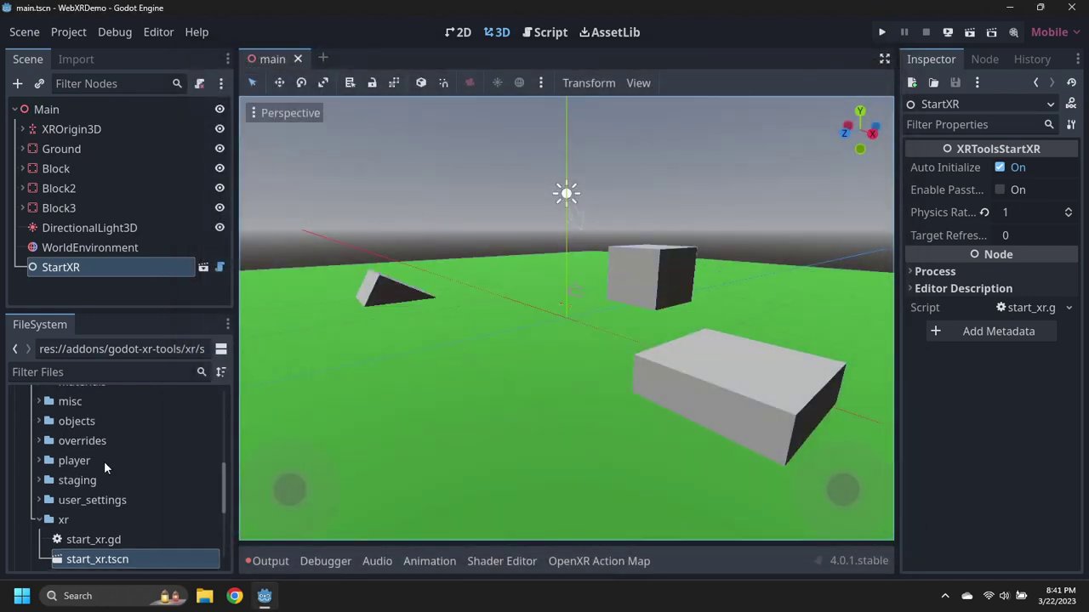
Set main.tscn as the project's main scene.
{"action": "scroll", "coordinate": [104, 461], "scroll_direction": "up", "scroll_amount": 5}
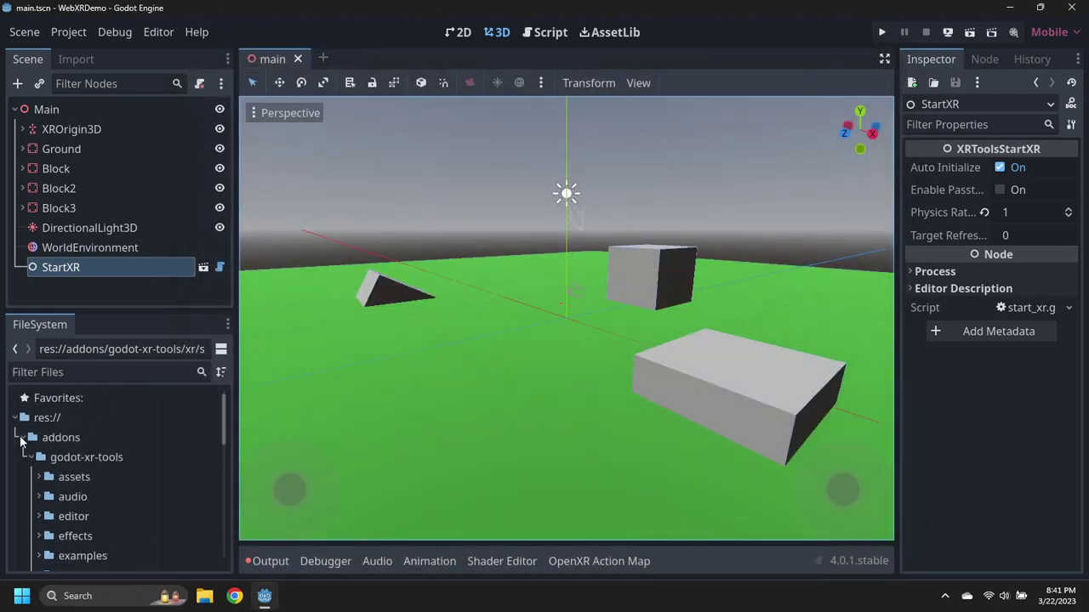
{"action": "left_click", "coordinate": [22, 438]}
{"action": "right_click", "coordinate": [67, 476]}
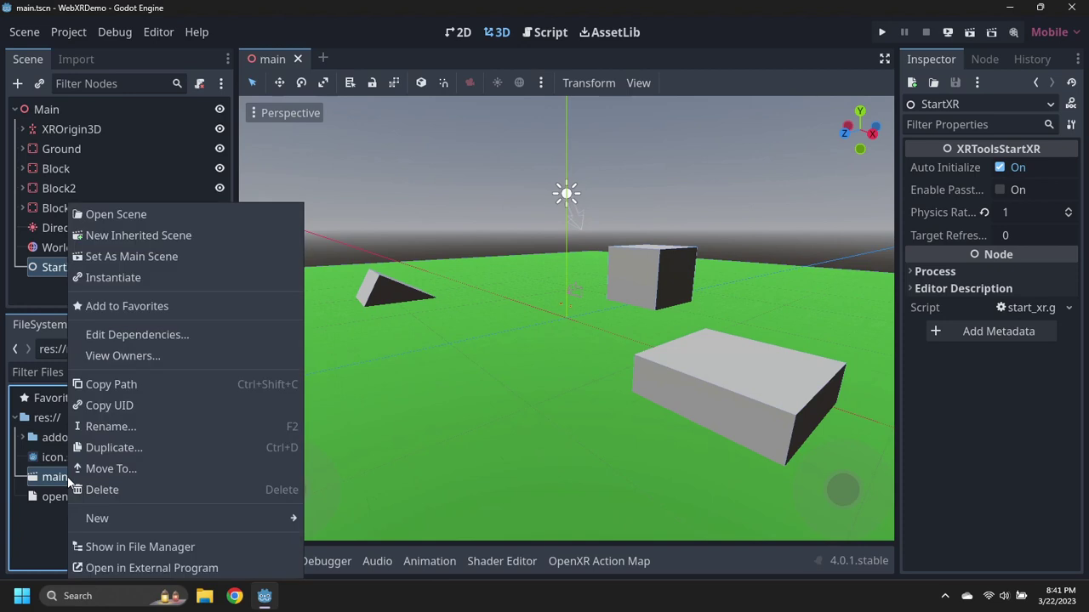
{"action": "left_click", "coordinate": [169, 259]}
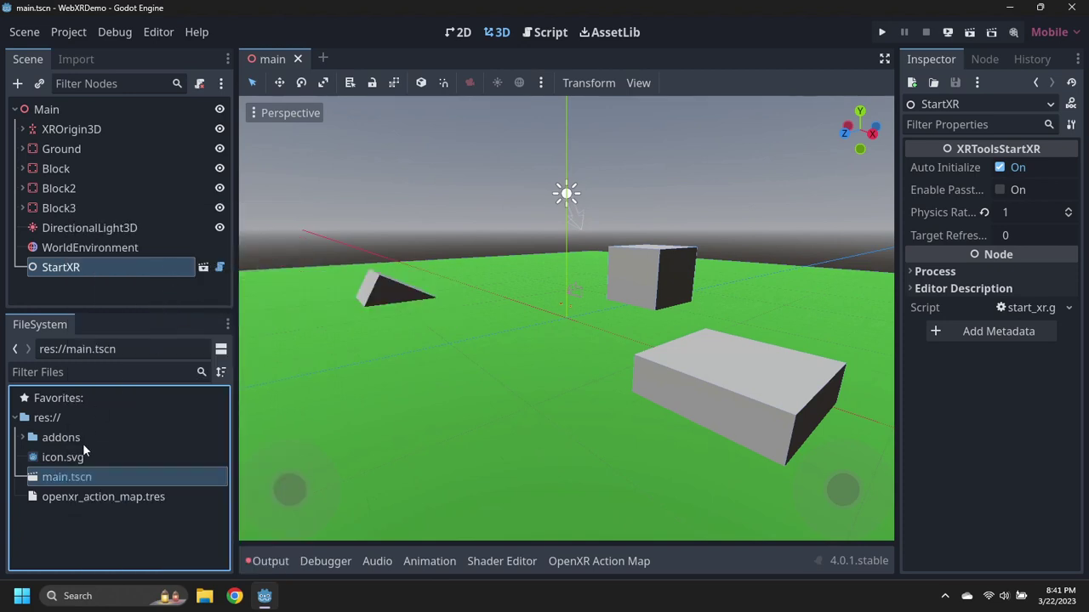
{"action": "left_click", "coordinate": [81, 37]}
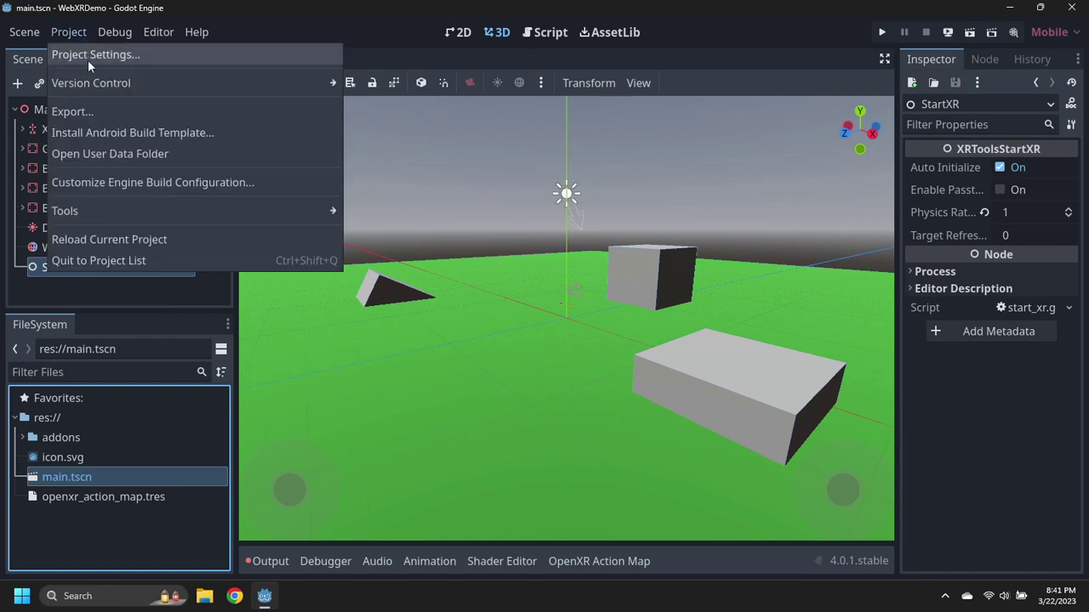
Add a Web export preset named WebXR and start exporting the project.
{"action": "left_click", "coordinate": [86, 110]}
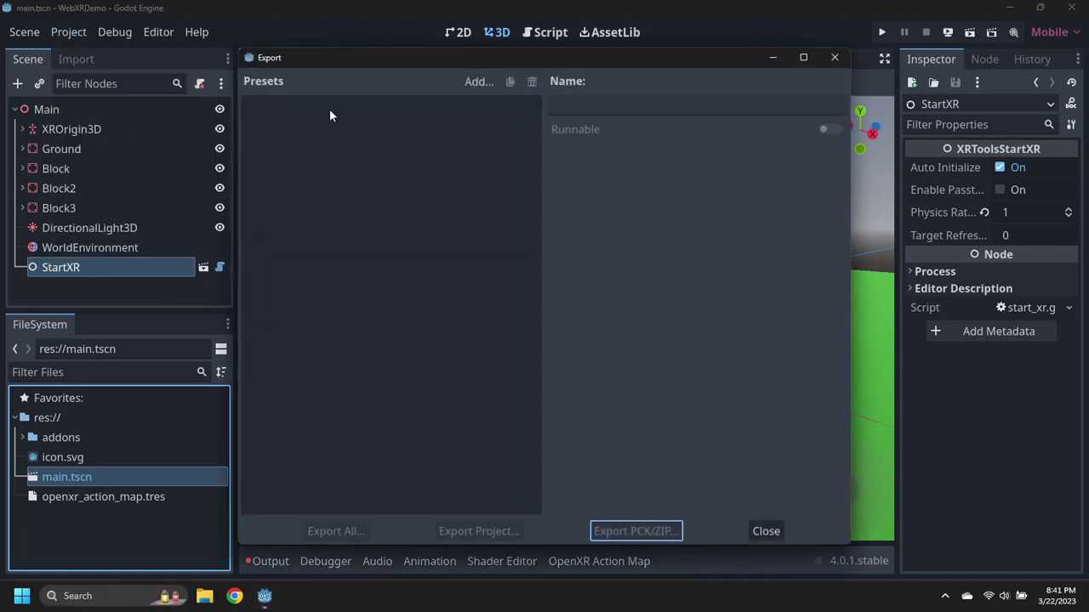
{"action": "left_click", "coordinate": [473, 82]}
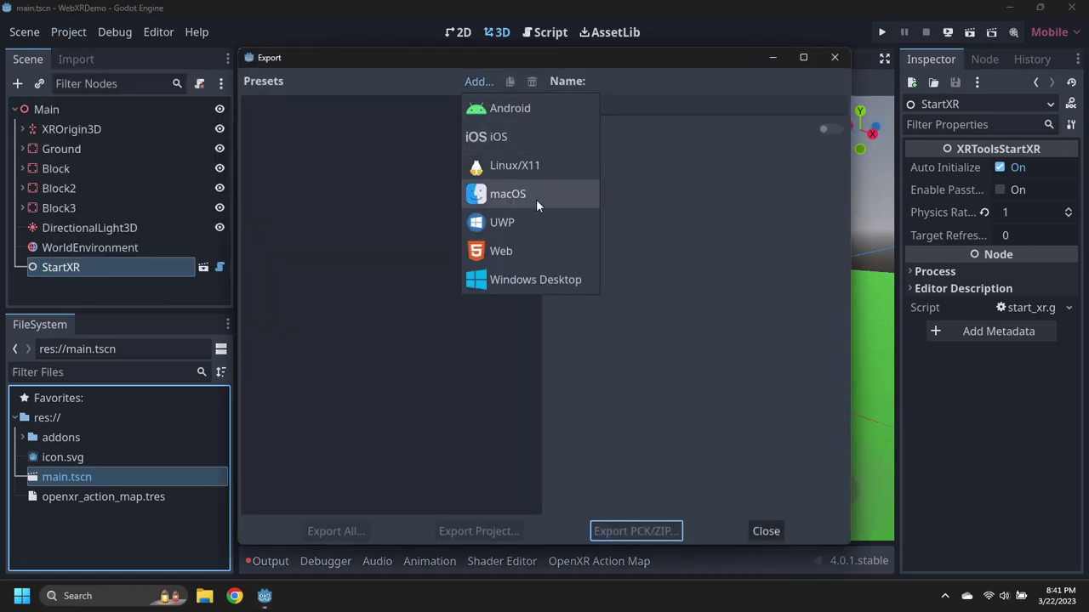
{"action": "left_click", "coordinate": [522, 250]}
{"action": "left_click", "coordinate": [545, 105]}
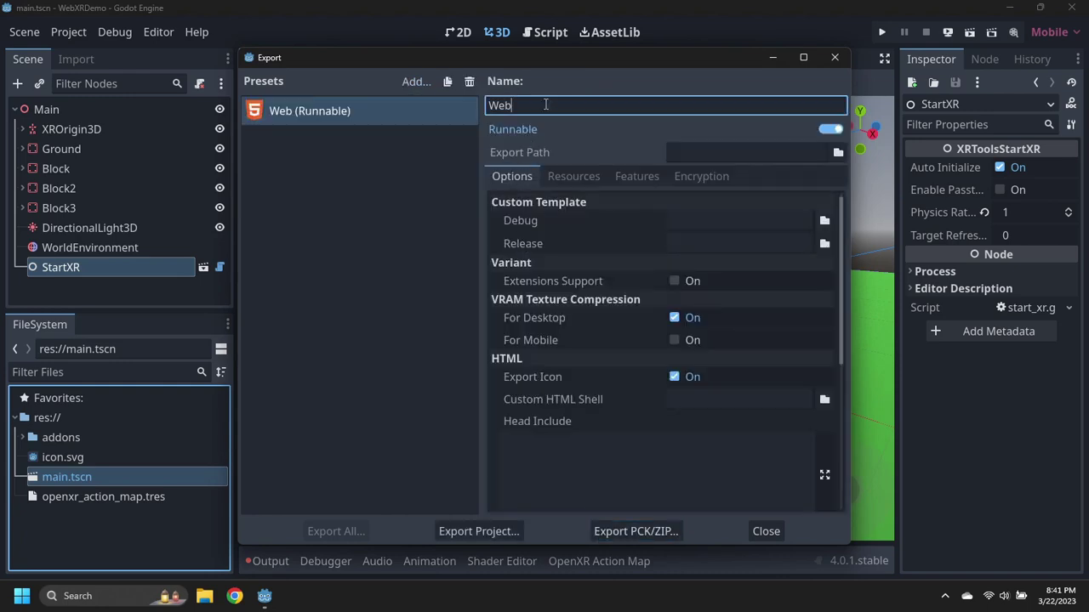
{"action": "type", "text": "XR"}
{"action": "left_click", "coordinate": [493, 532]}
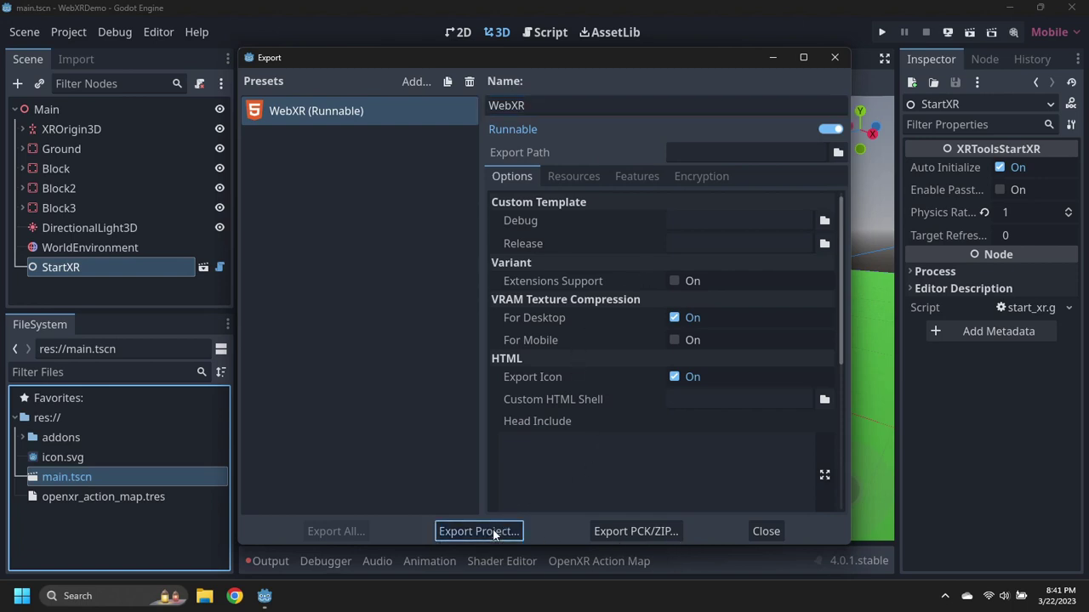
{"action": "right_click", "coordinate": [456, 225]}
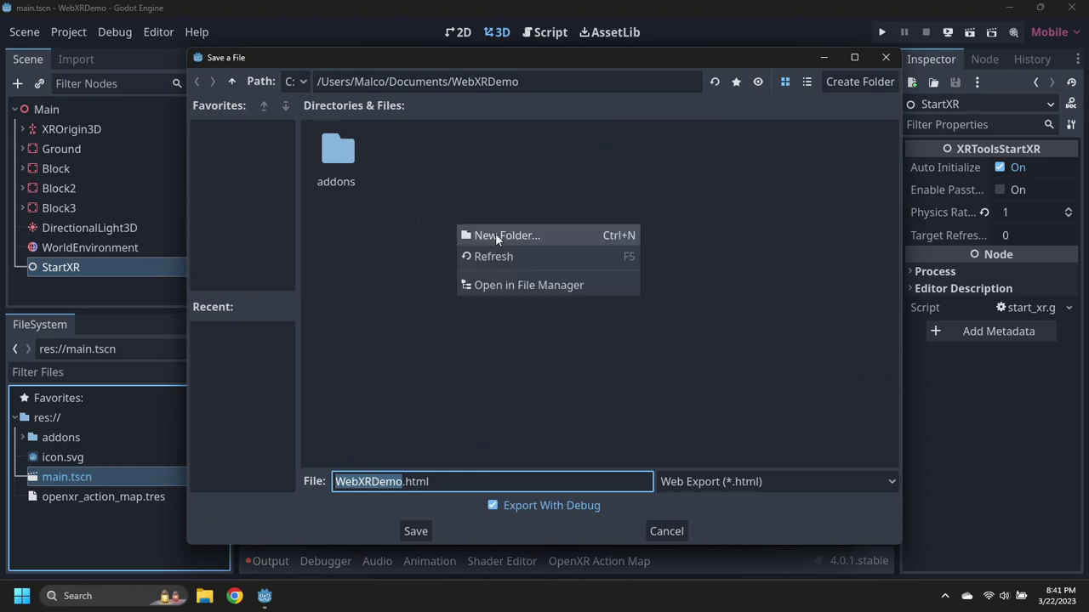
Create a new export folder named webxr.
{"action": "left_click", "coordinate": [497, 235]}
{"action": "type", "text": "webxr"}
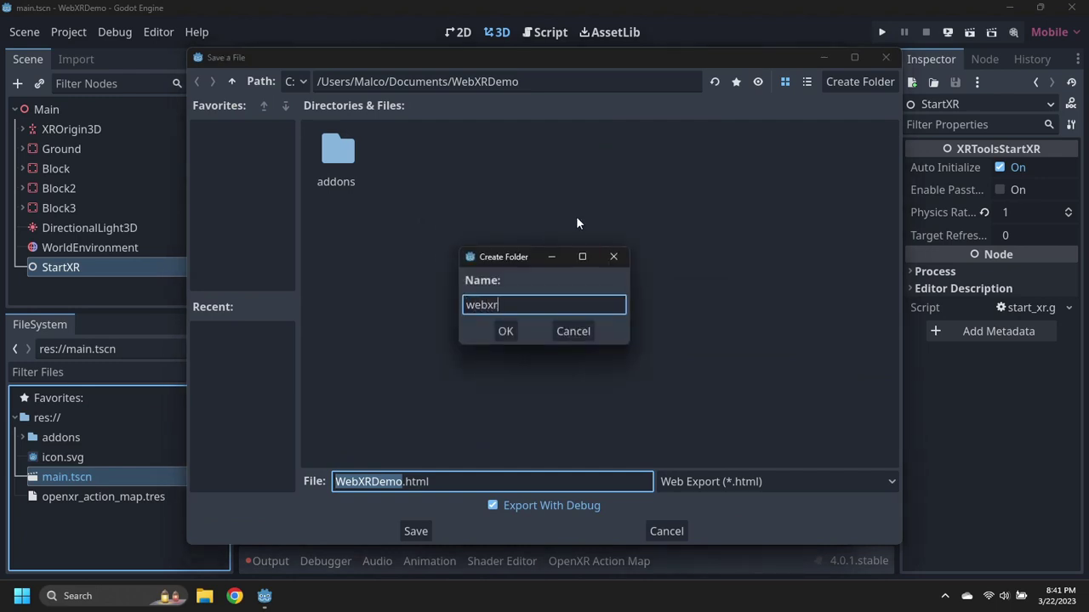
{"action": "key", "text": "Return"}
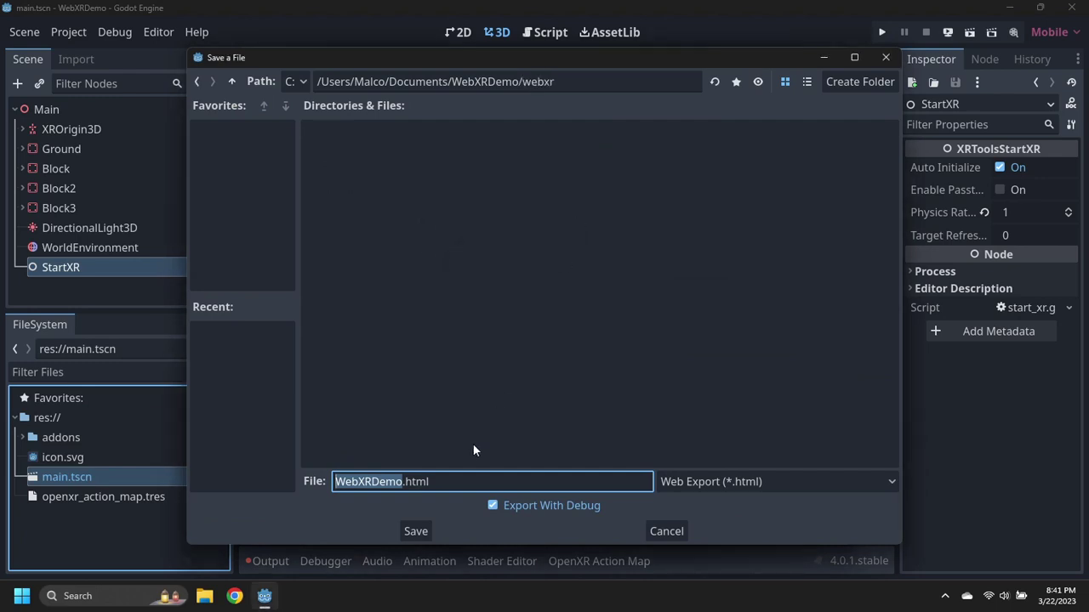
Export as index.html without debug into webxr, then close the Export window.
{"action": "left_click", "coordinate": [404, 481]}
{"action": "key", "text": "BackSpace"}
{"action": "key", "text": "BackSpace"}
{"action": "key", "text": "BackSpace"}
{"action": "key", "text": "BackSpace"}
{"action": "key", "text": "BackSpace"}
{"action": "key", "text": "BackSpace"}
{"action": "key", "text": "BackSpace"}
{"action": "key", "text": "BackSpace"}
{"action": "key", "text": "BackSpace"}
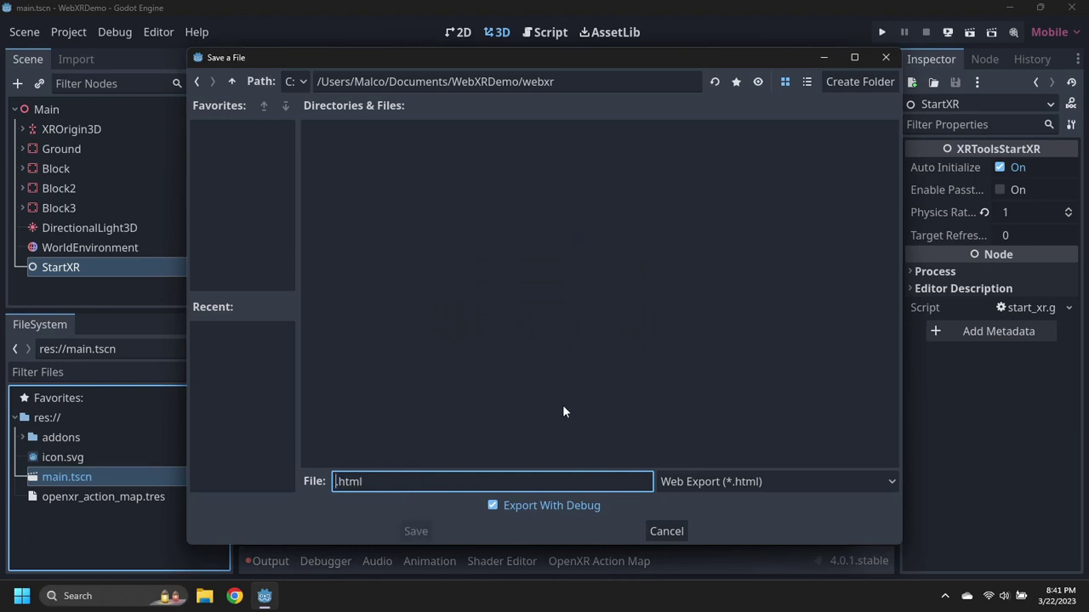
{"action": "type", "text": "index"}
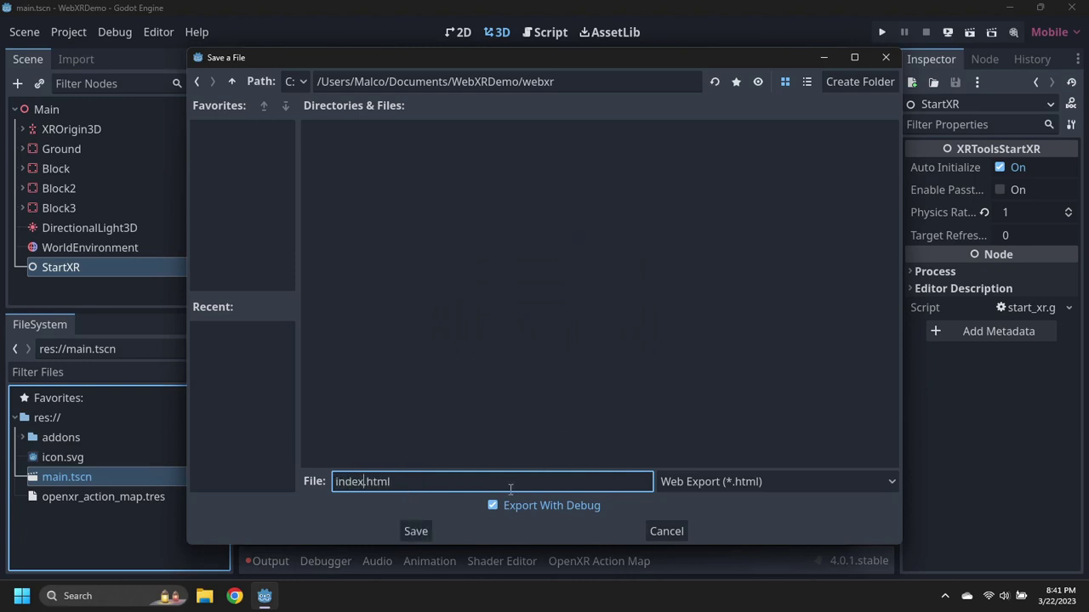
{"action": "left_click", "coordinate": [497, 505]}
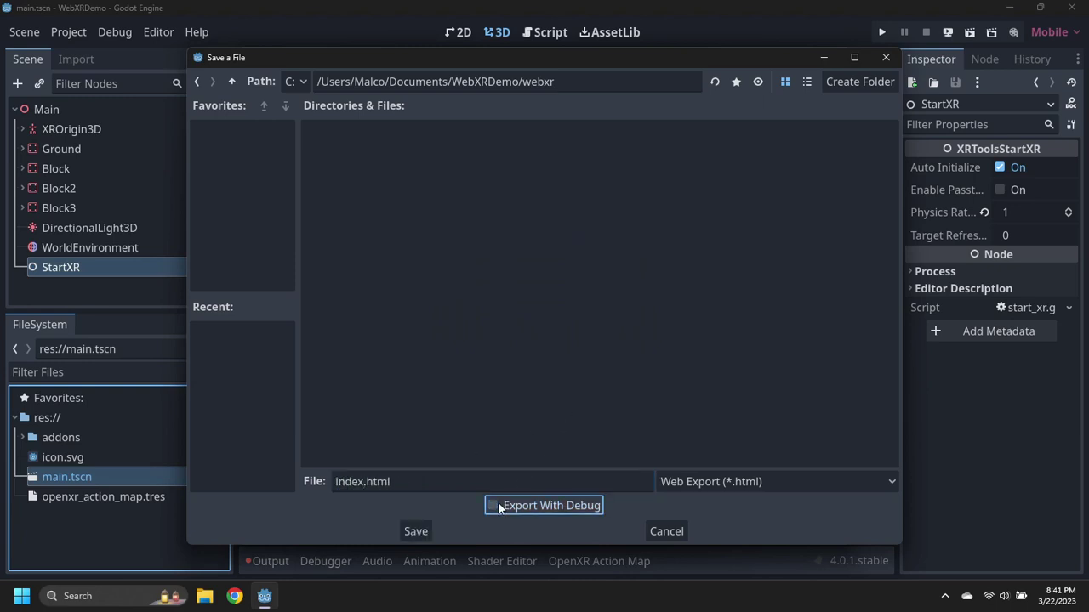
{"action": "left_click", "coordinate": [417, 530]}
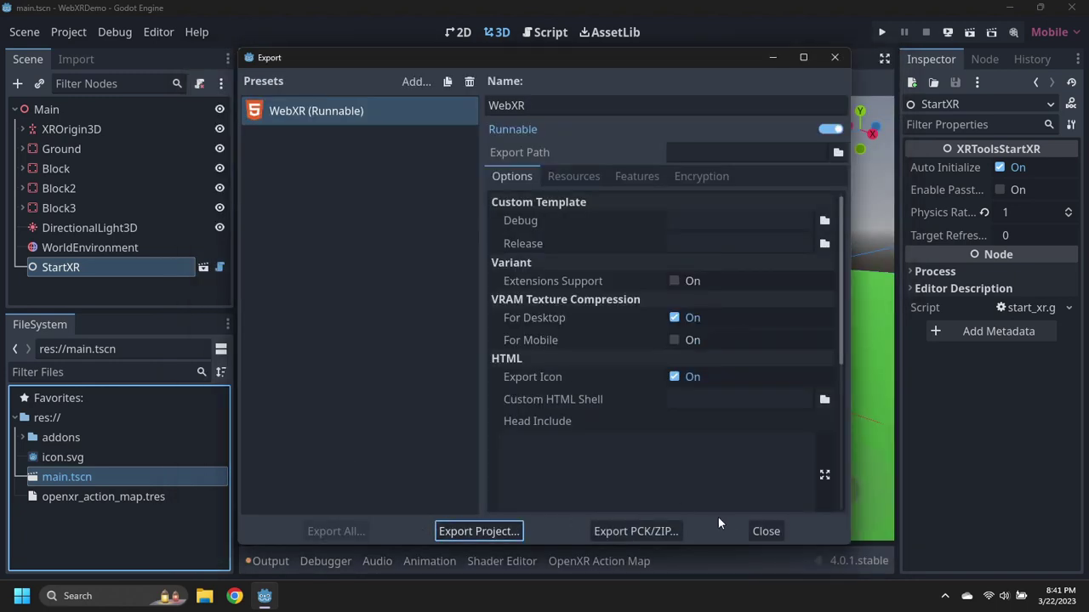
{"action": "left_click", "coordinate": [768, 531]}
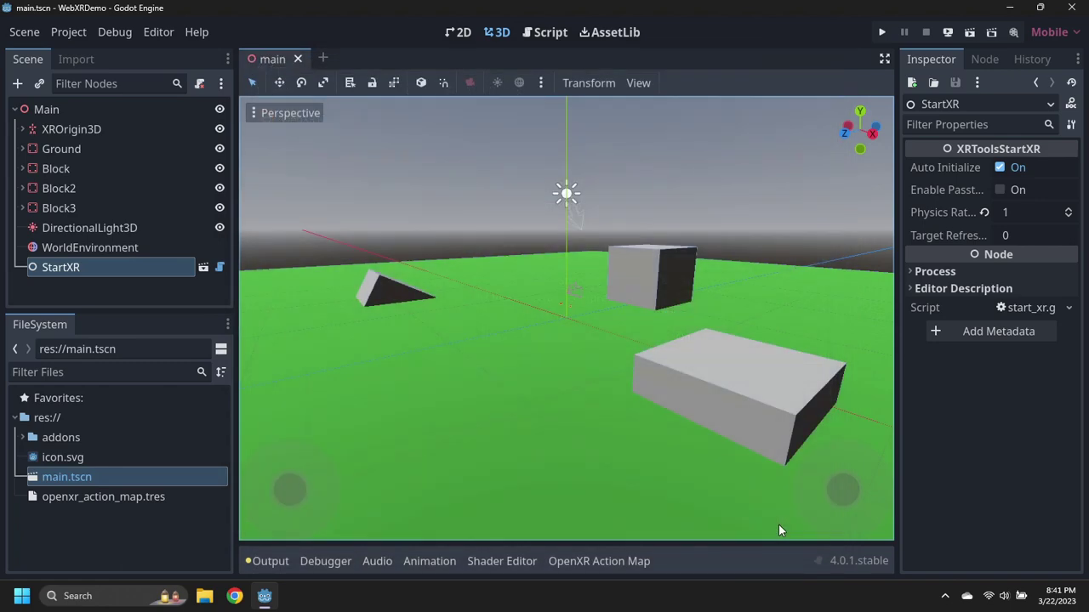